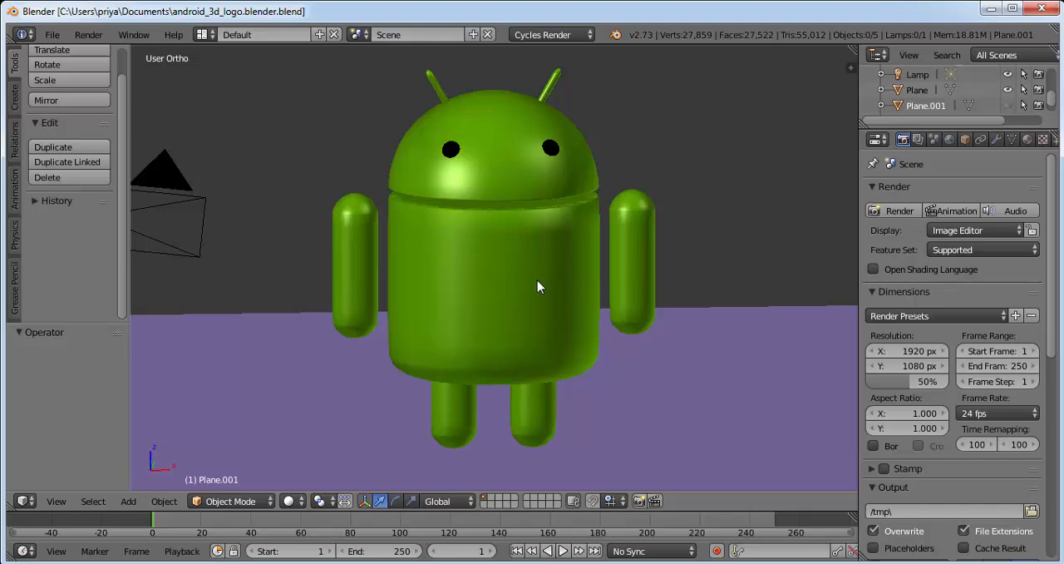
Step: Start a new scene by reloading the start-up file
middle_drag(538, 281, 451, 272)
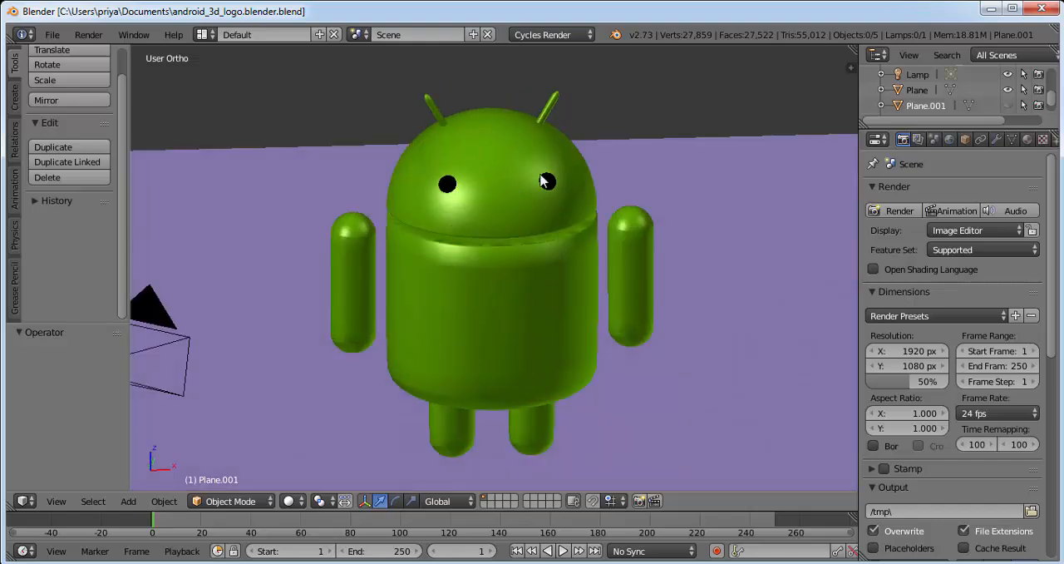
middle_drag(544, 180, 547, 288)
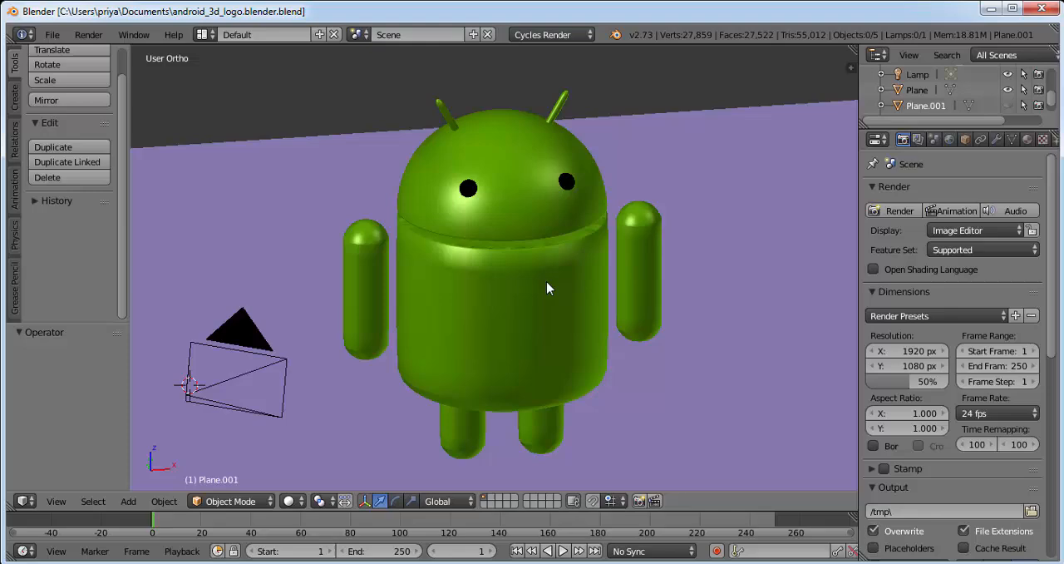
click(53, 35)
click(104, 52)
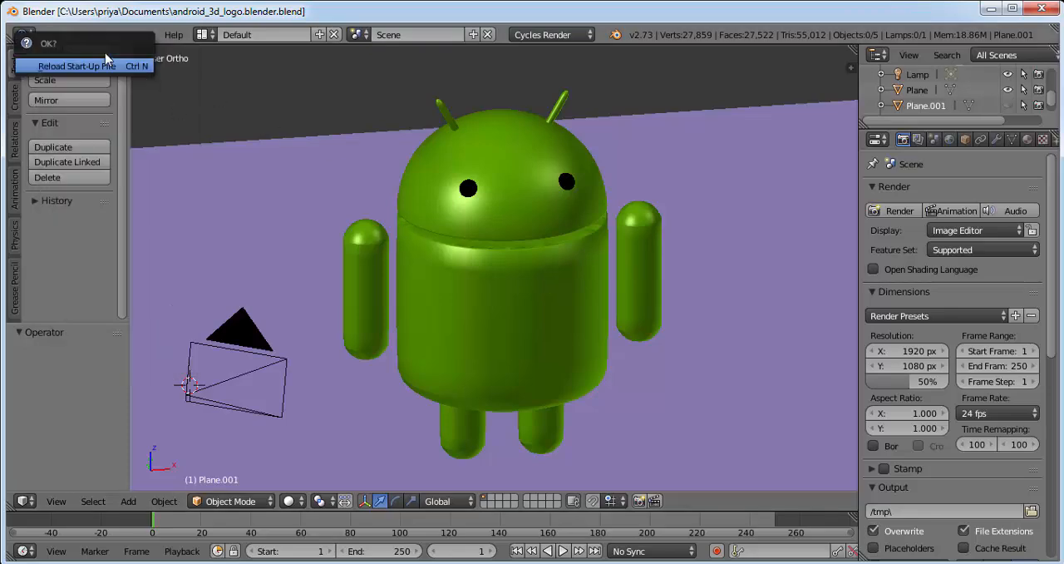
click(90, 66)
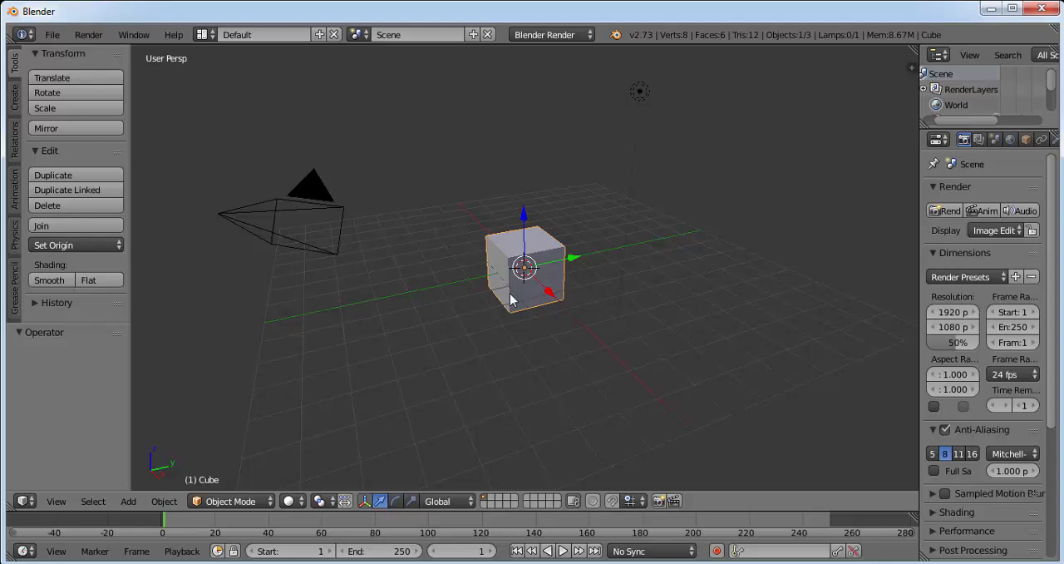
Step: Delete the default cube and add a cylinder mesh at the scene's origin
key(x)
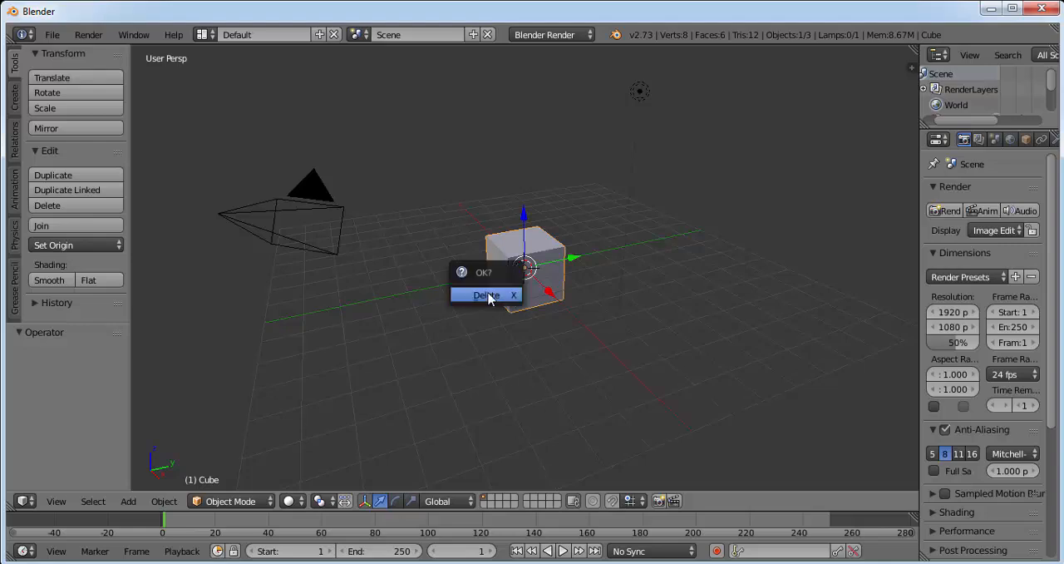
click(486, 296)
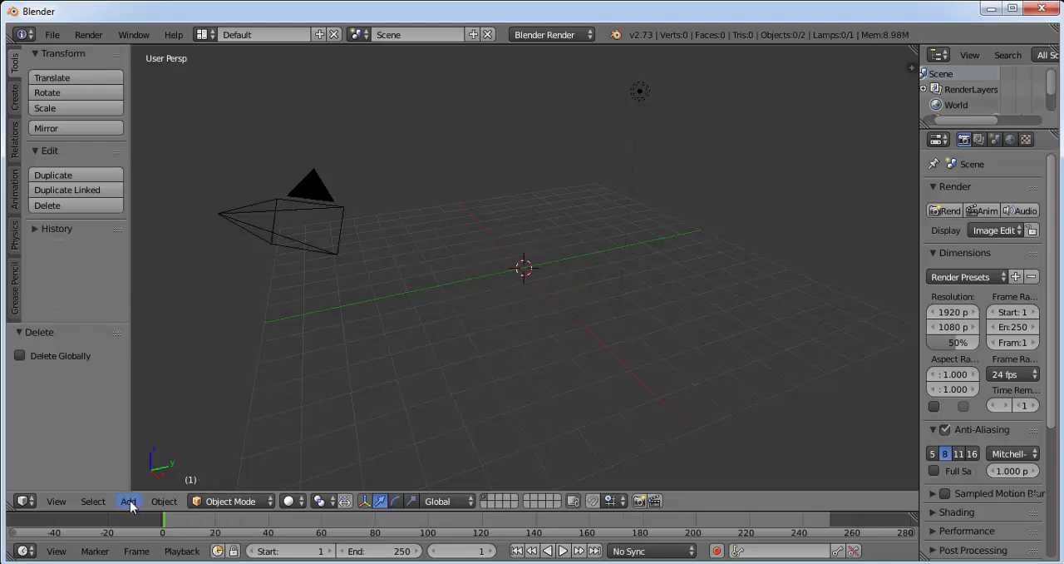
click(130, 502)
mouse_move(146, 483)
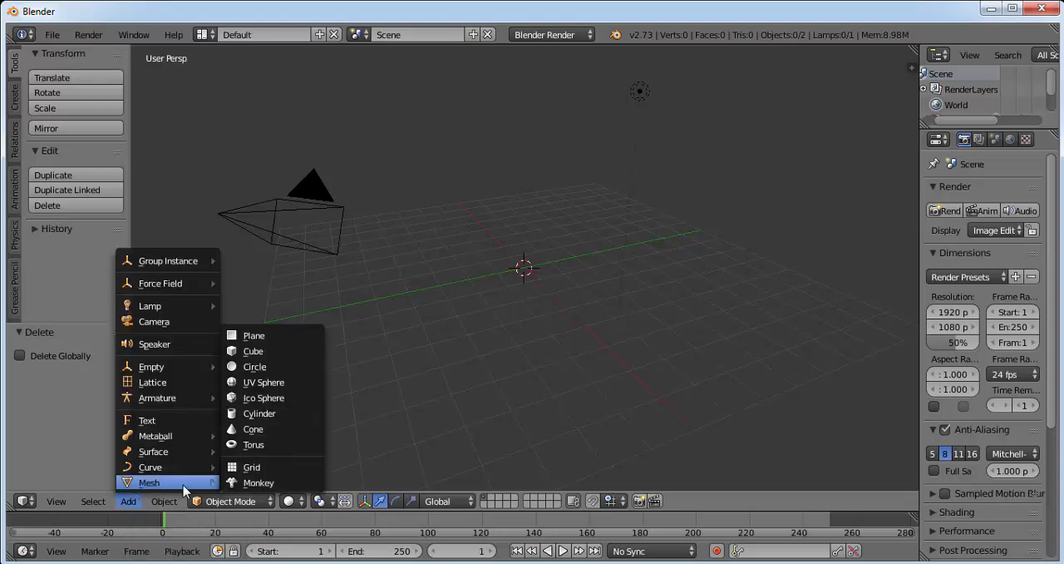
click(263, 413)
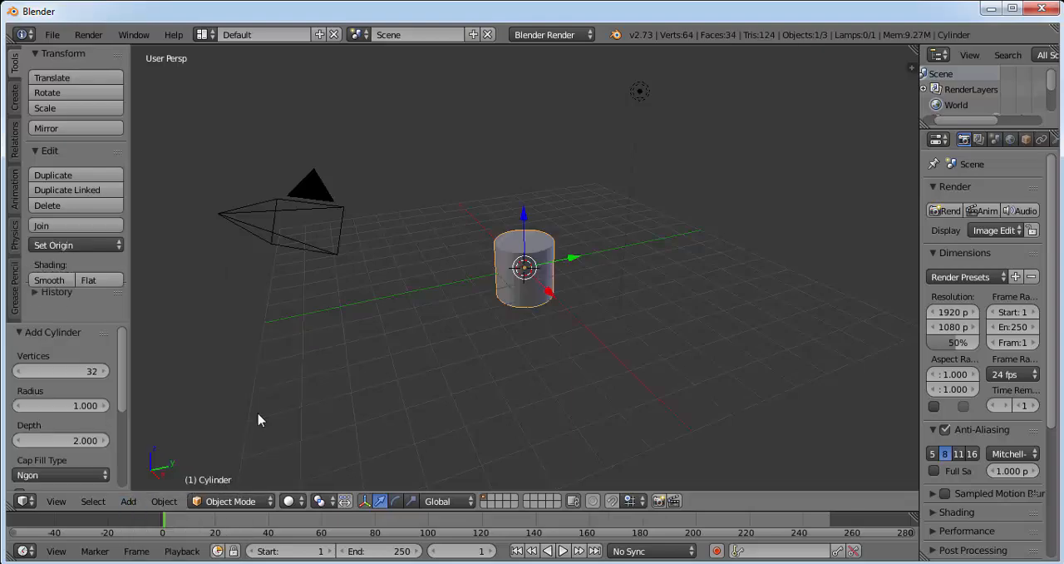
scroll(541, 311, up, 3)
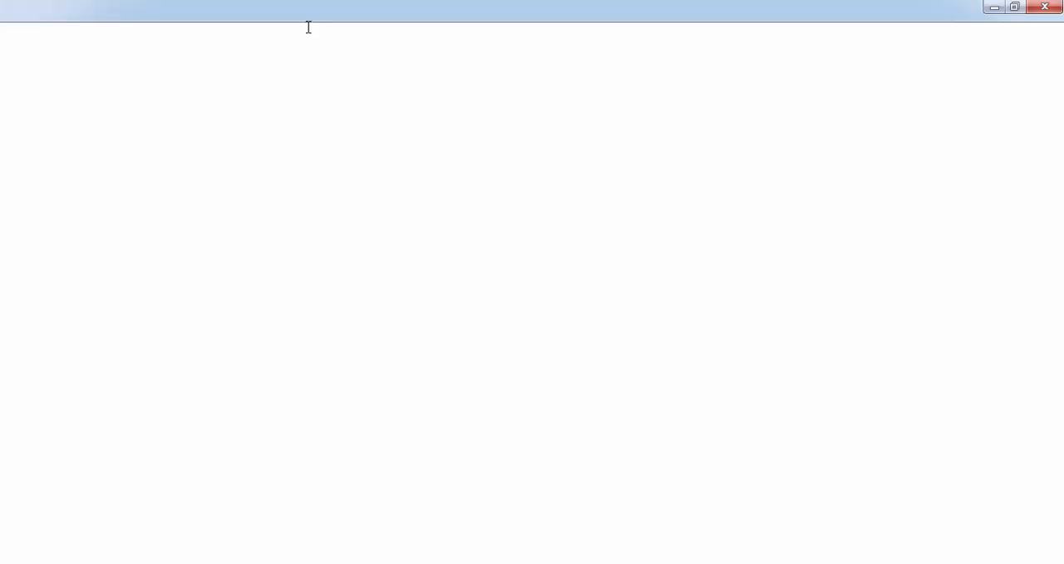
Step: In Chrome, search google.co.in for "android logo" images, preview the 2560 × 2048 wallpaperswide.com result, and return to Blender
click(306, 34)
text(goo)
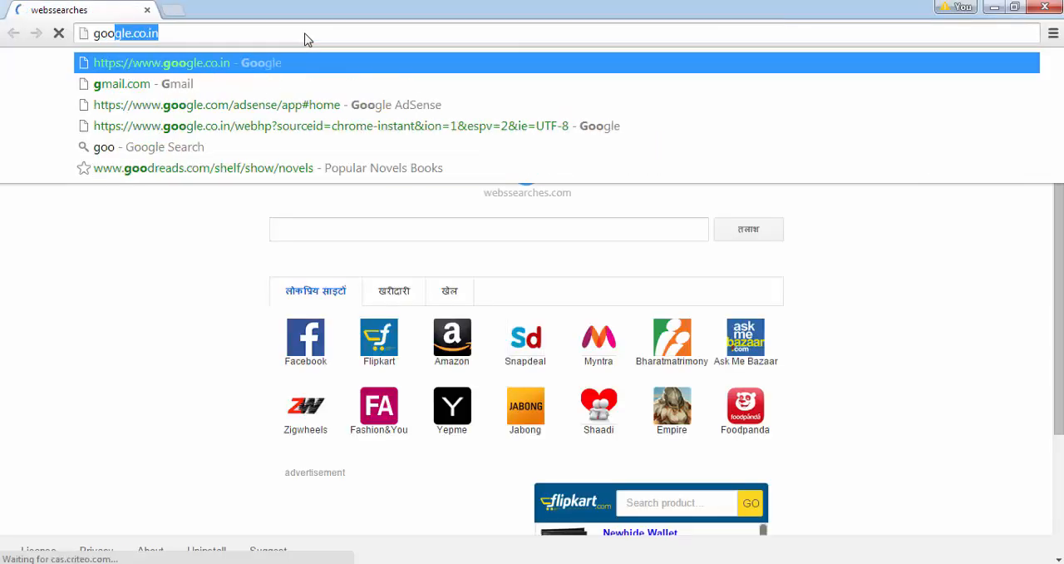
key(Return)
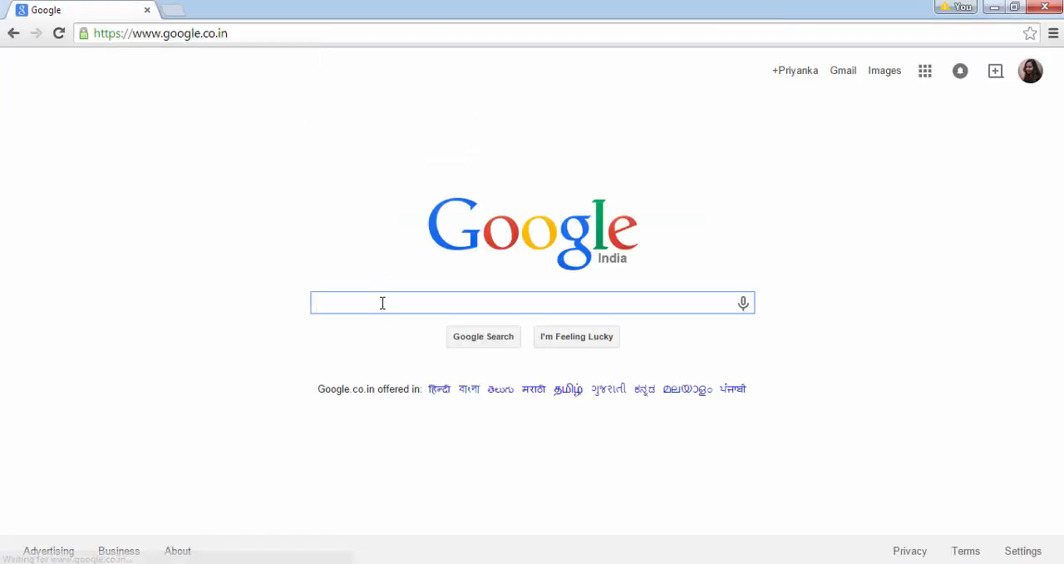
text(android logo)
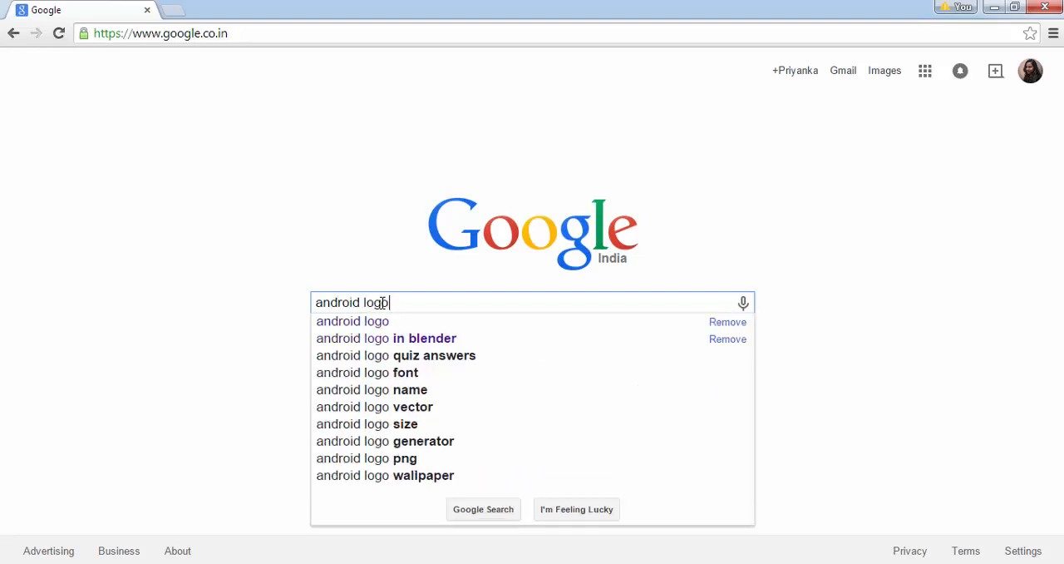
key(Return)
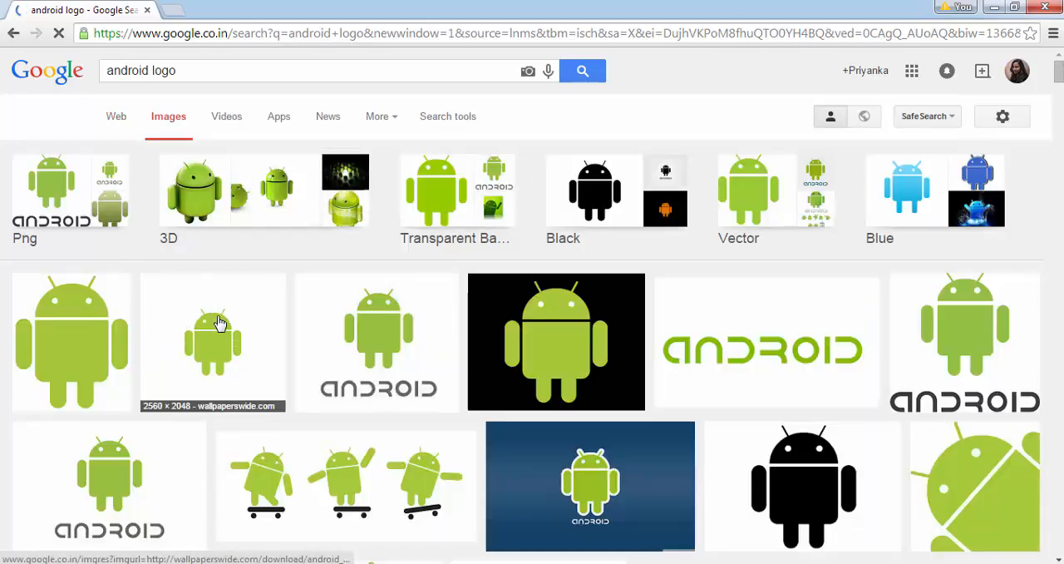
click(220, 337)
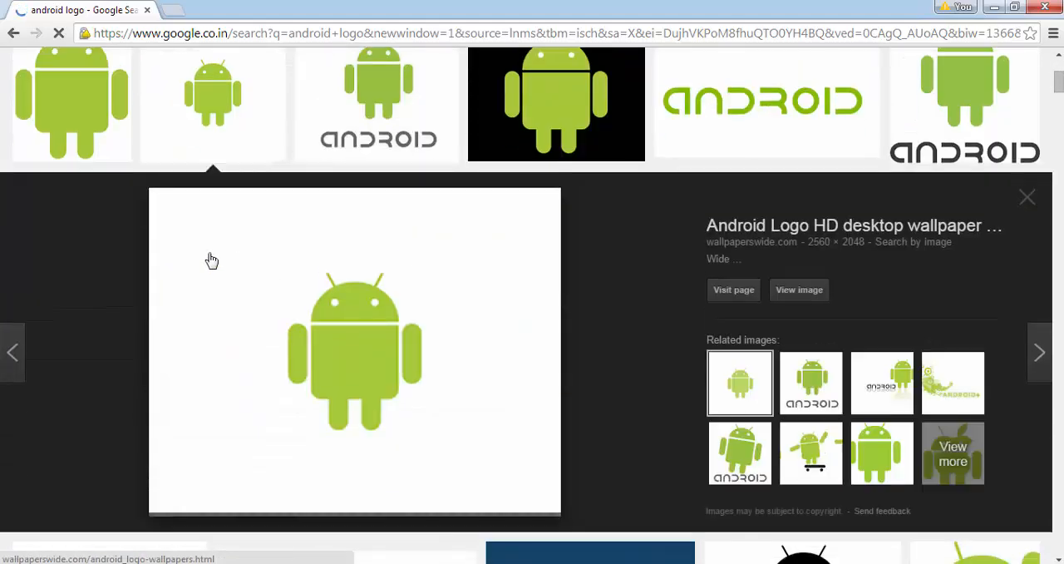
click(991, 8)
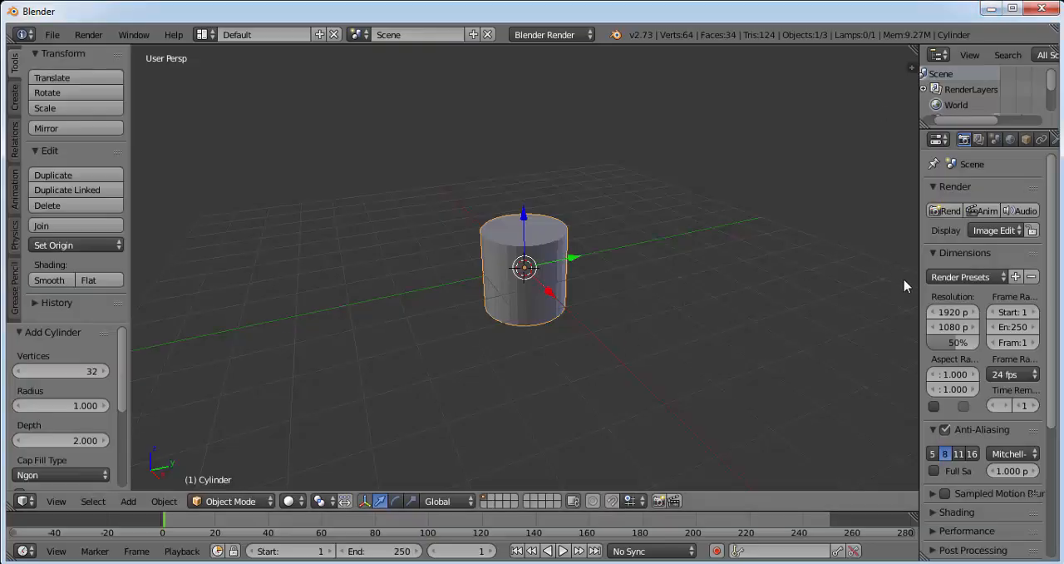
Step: Enable background images for the 3D view and add an empty image slot
key(n)
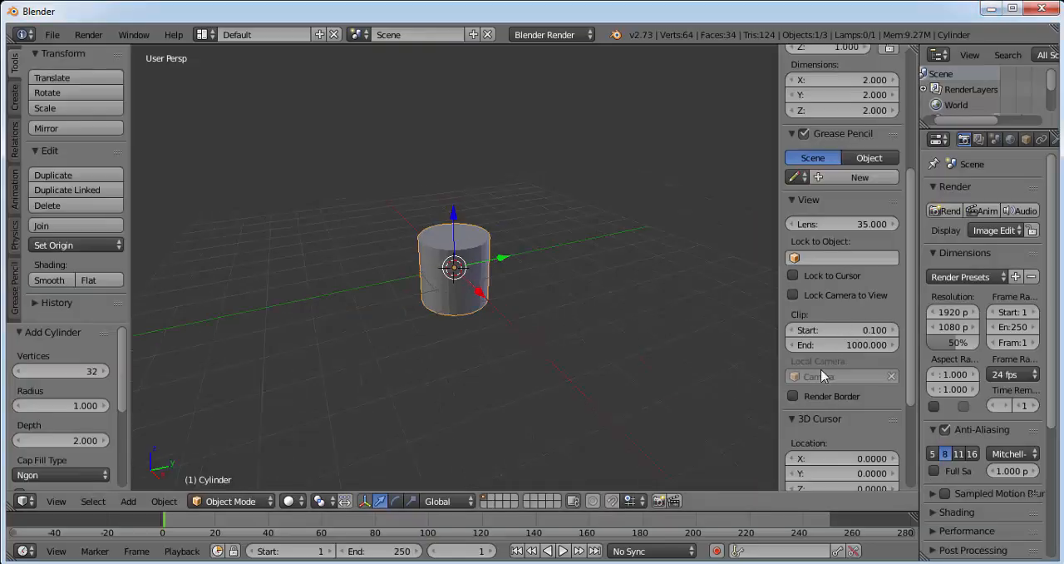
scroll(912, 328, down, 5)
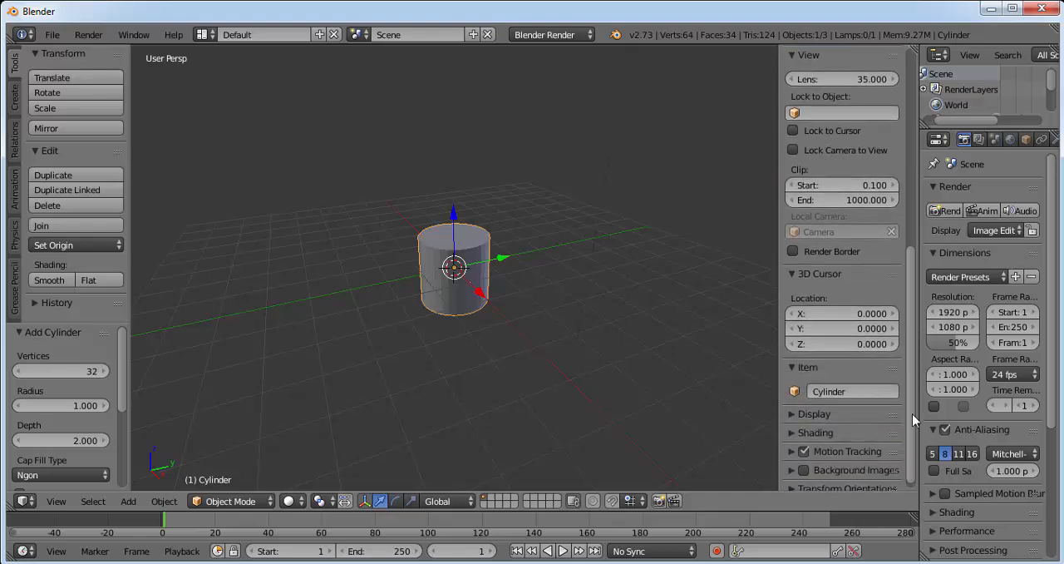
click(838, 460)
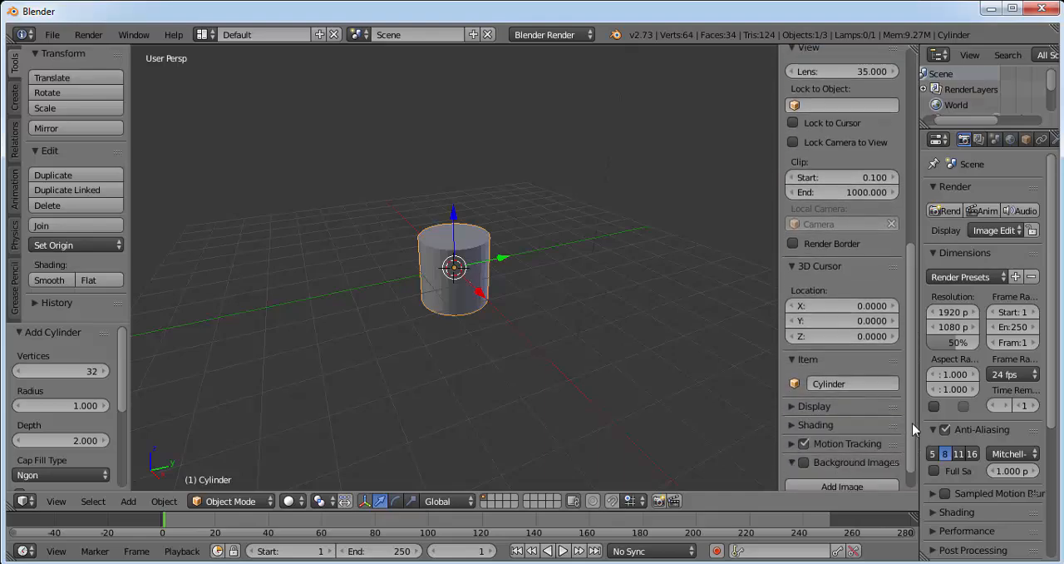
scroll(861, 453, down, 1)
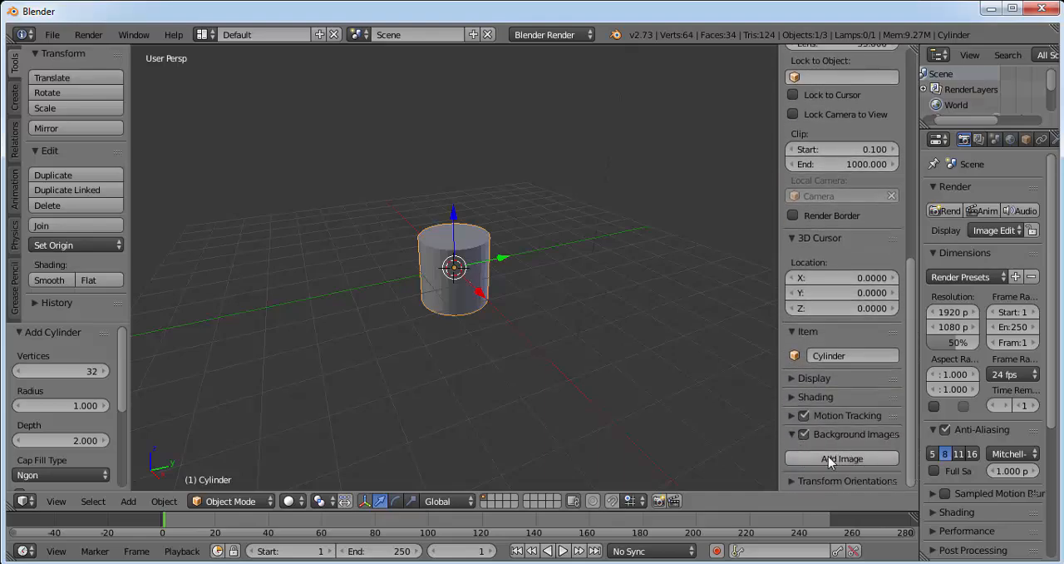
click(832, 458)
scroll(913, 459, down, 1)
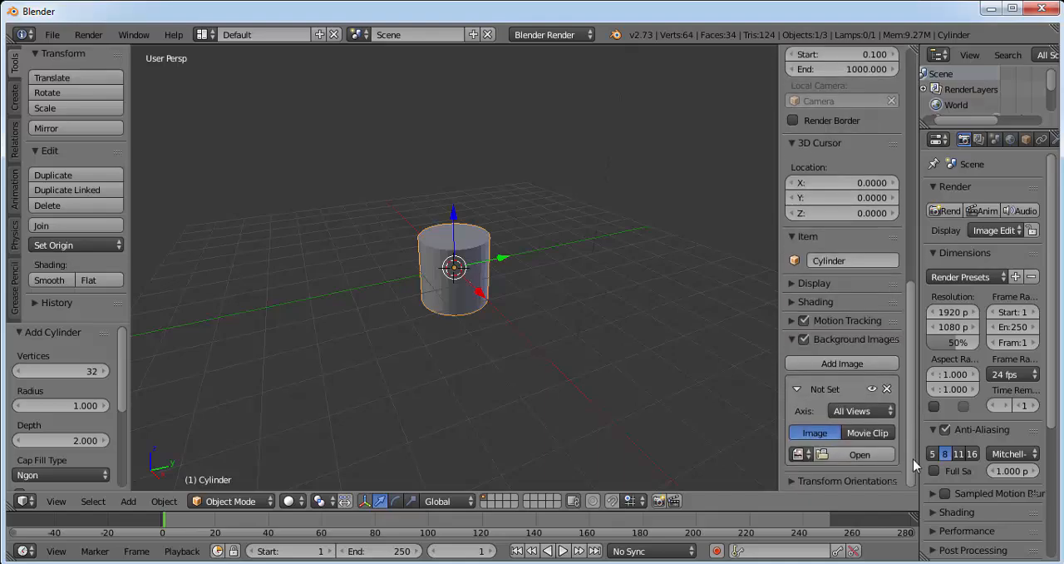
Step: Load android_logo-wallpaper-1366x768.jpg from the Desktop folder as the background image for all views
click(851, 452)
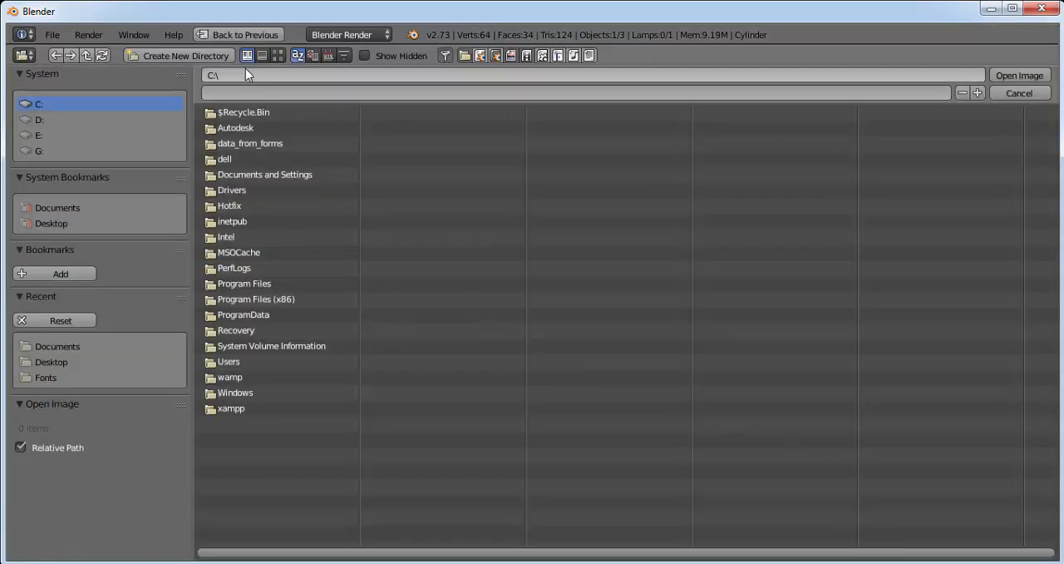
click(63, 221)
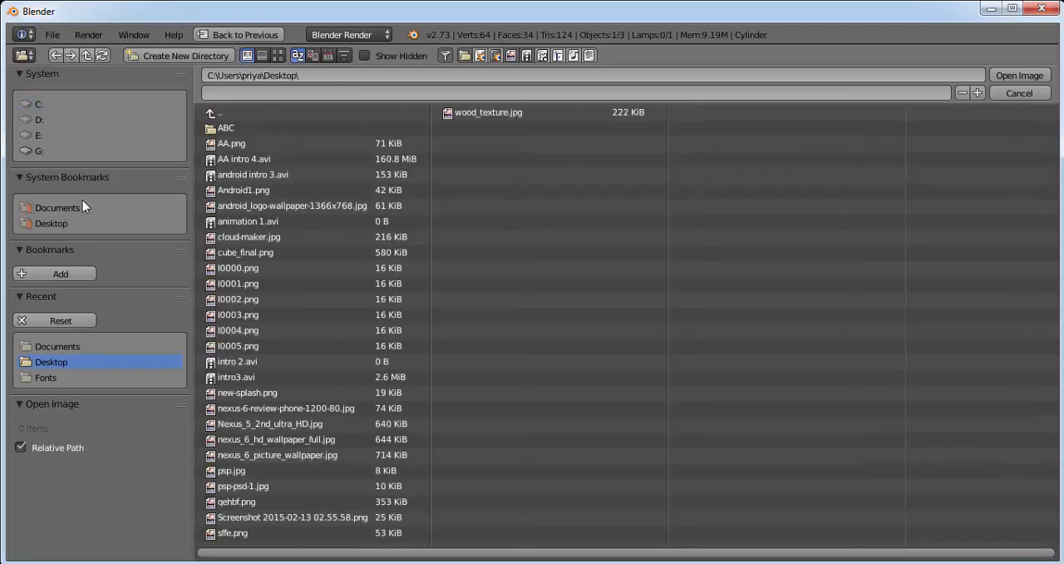
click(302, 207)
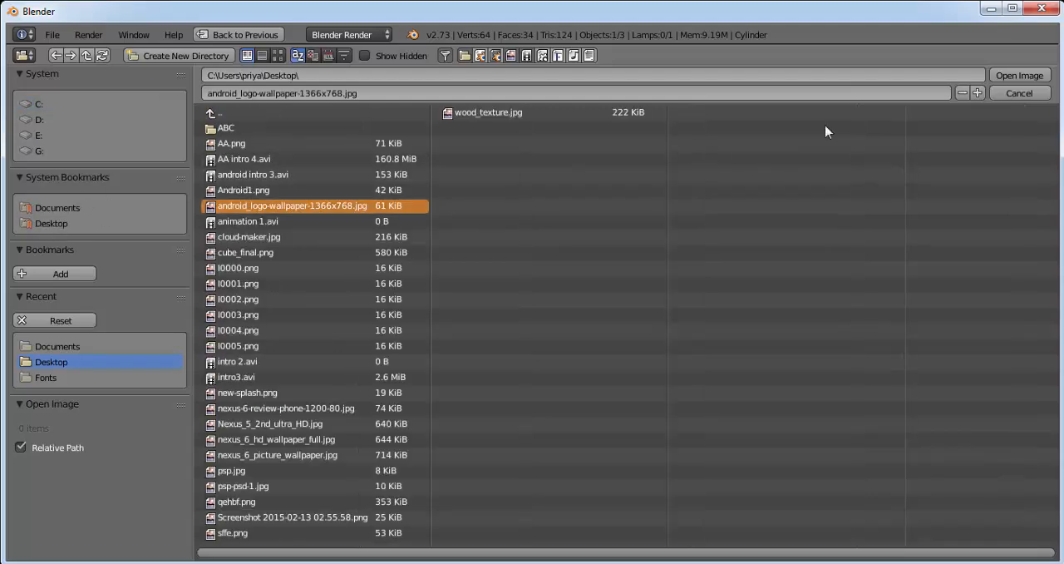
click(1002, 77)
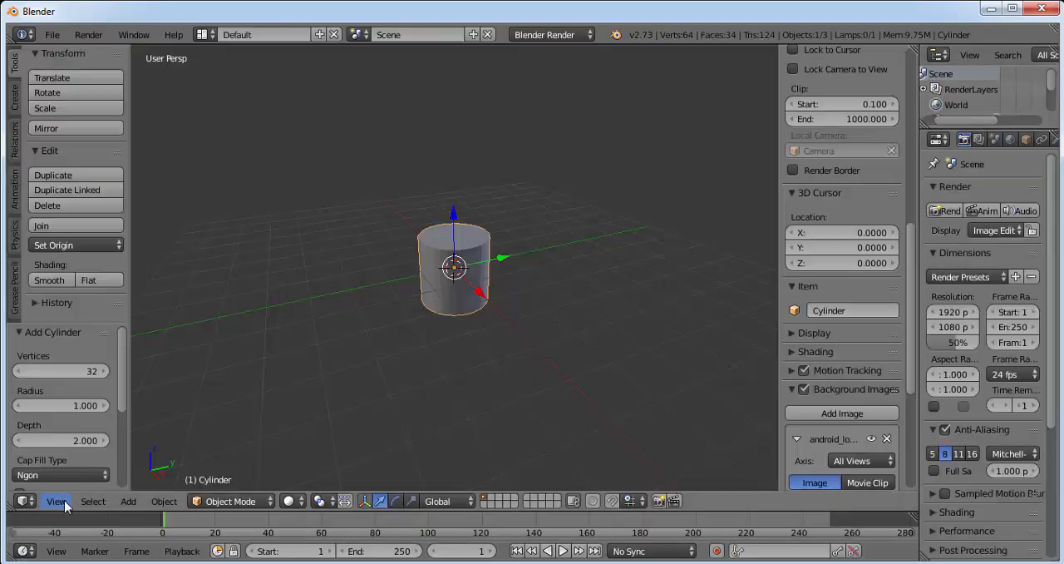
drag(909, 376, 914, 420)
click(865, 352)
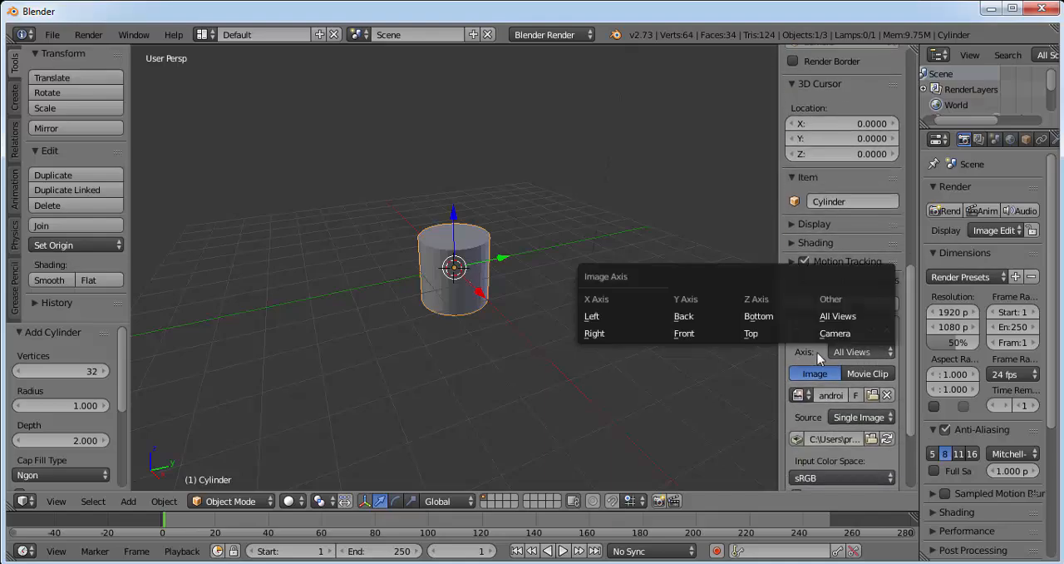
Step: Change the 3D view to orthographic projection and look at the scene from the front
click(55, 501)
click(146, 313)
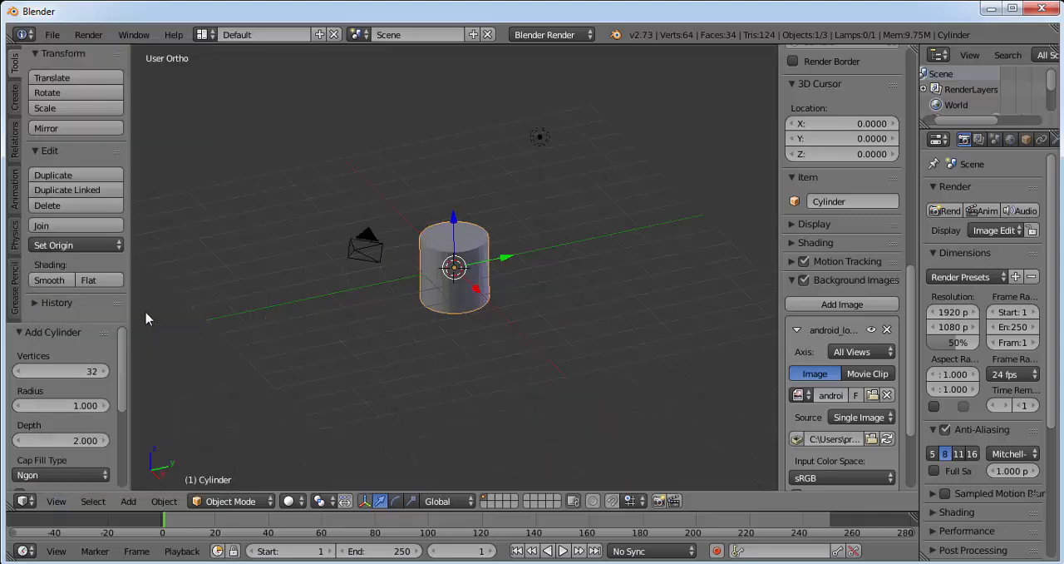
click(56, 501)
click(58, 501)
click(126, 396)
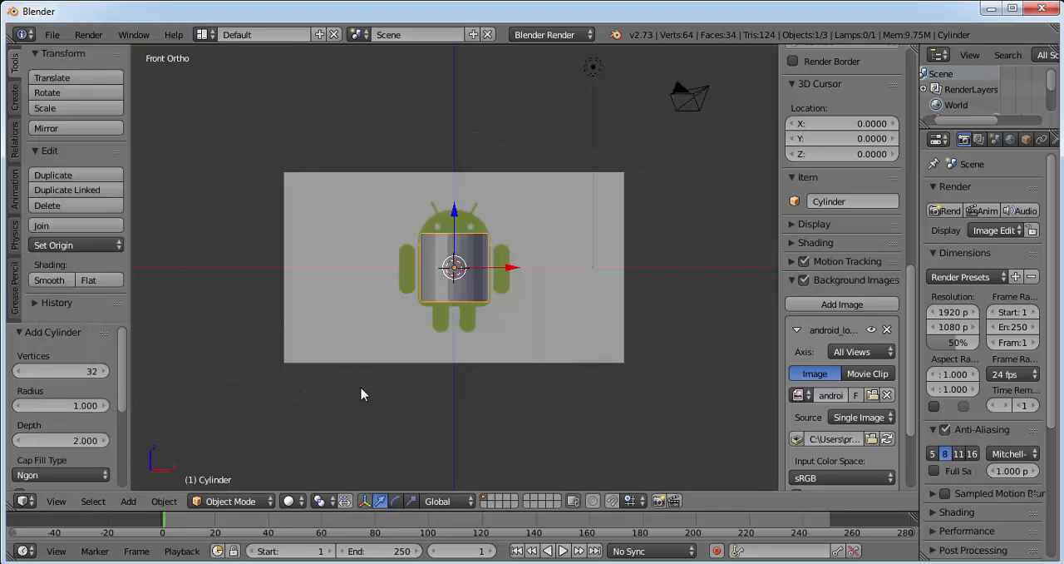
Step: Move the cylinder down about 0.147 along the Z axis over the logo's body
scroll(569, 304, up, 6)
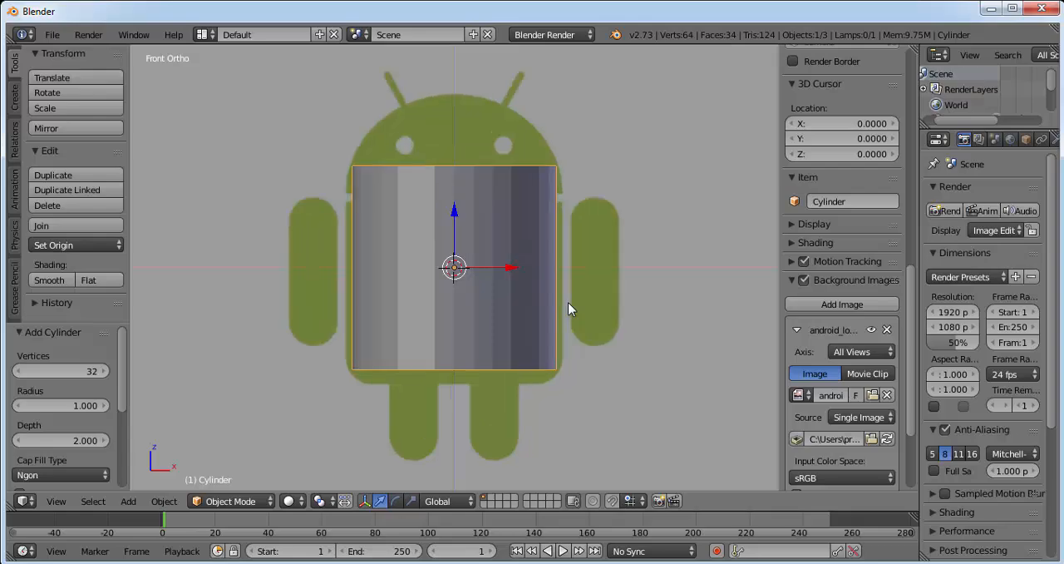
scroll(568, 304, up, 1)
drag(454, 218, 454, 241)
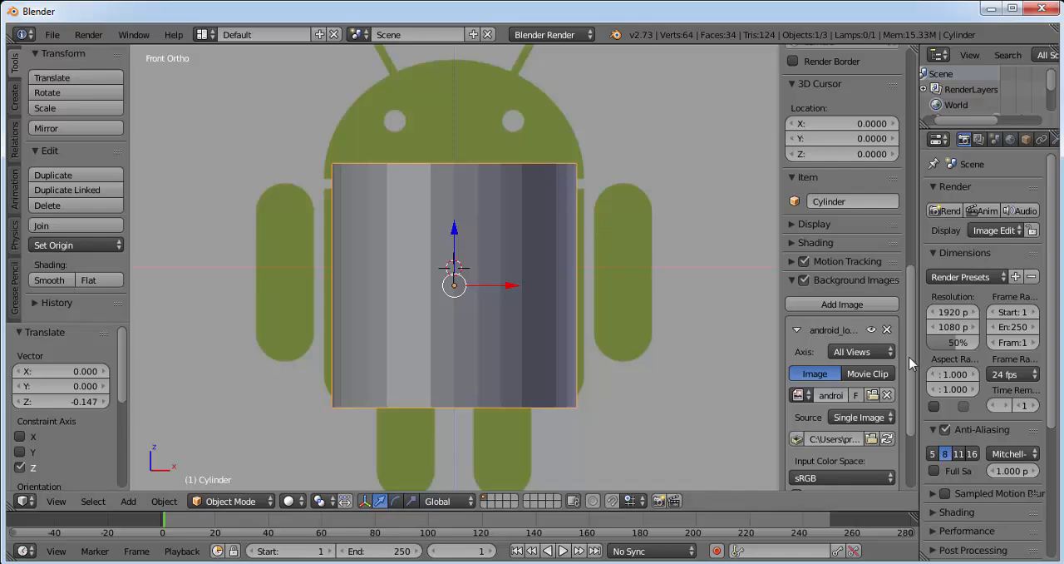
Step: Display the cylinder as wireframe and set the background image size to 4.700
drag(911, 373, 912, 422)
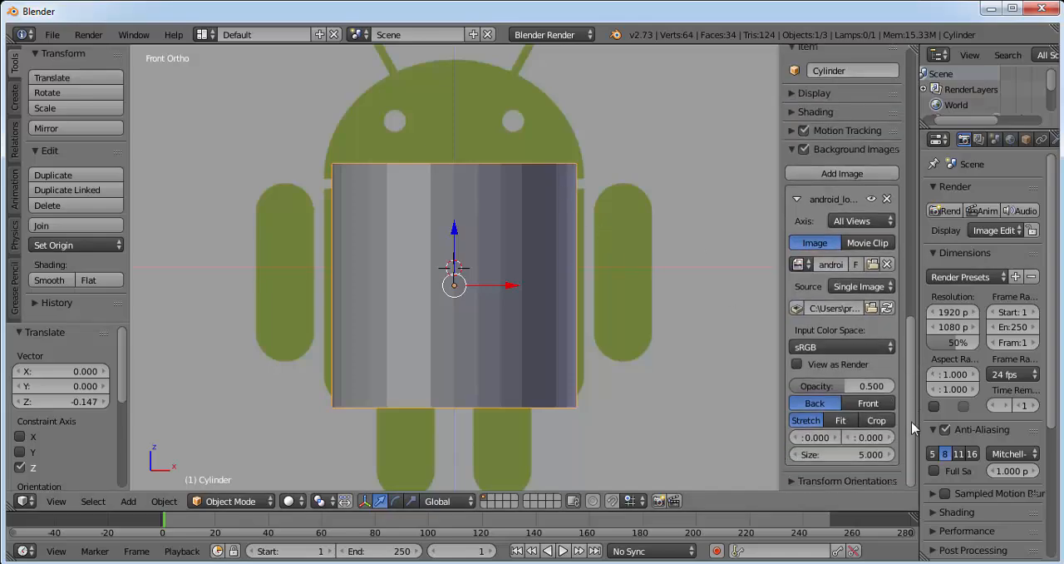
click(795, 455)
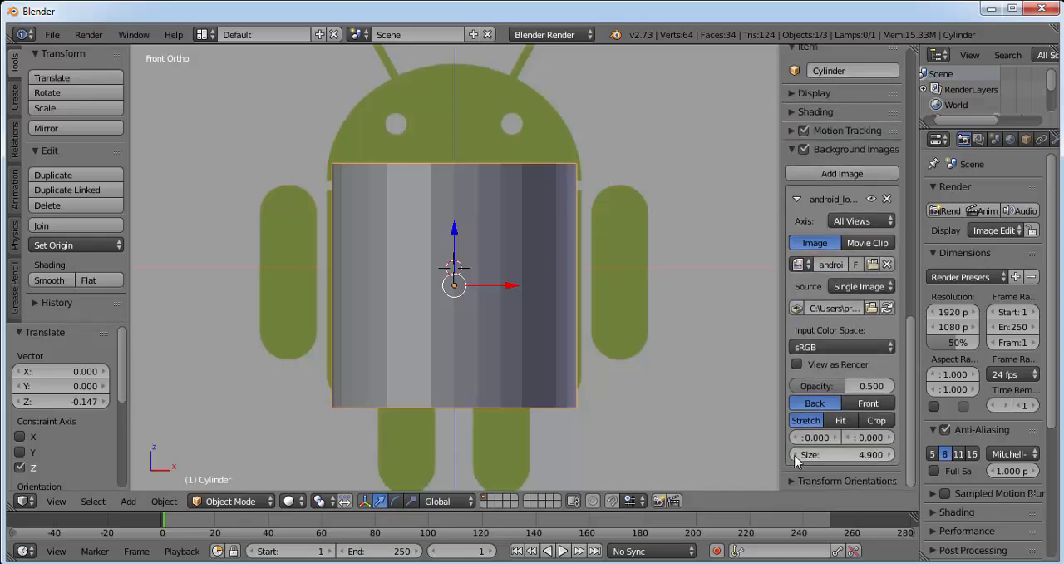
click(289, 501)
click(305, 467)
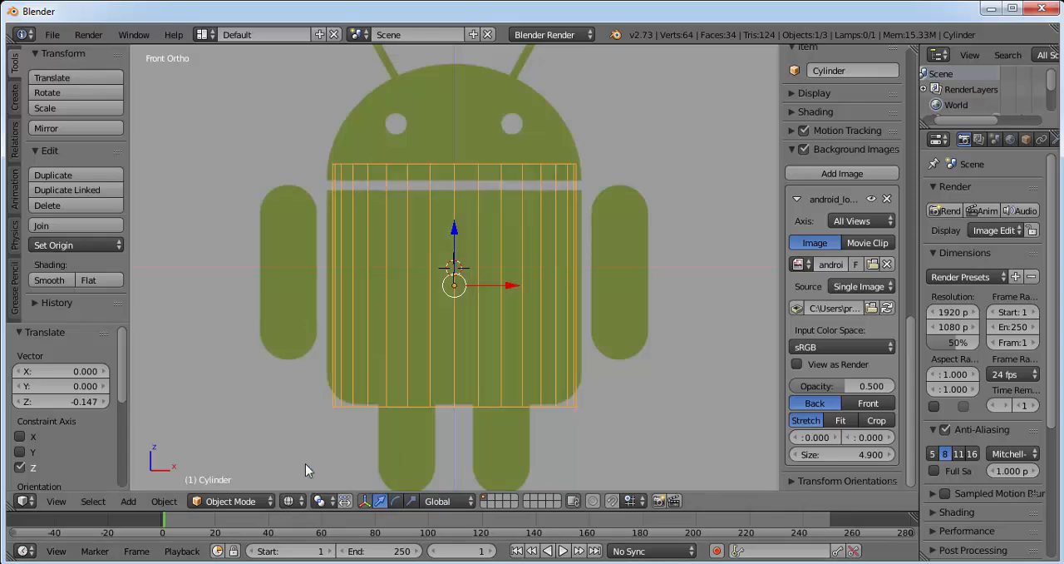
click(794, 455)
click(794, 454)
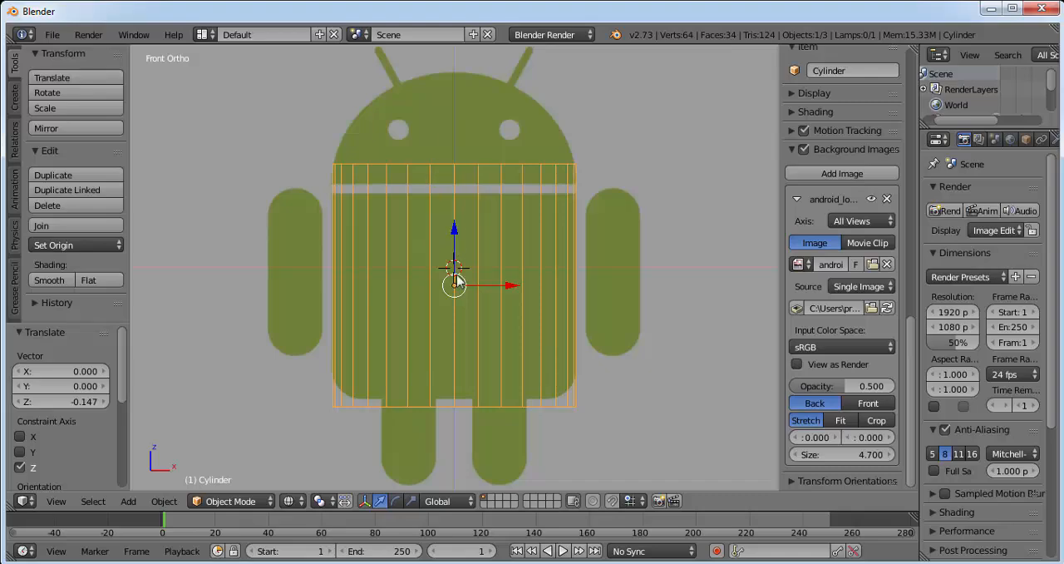
Step: Scale the cylinder to about 0.826 along the Z axis and move it down about 0.064
key(s)
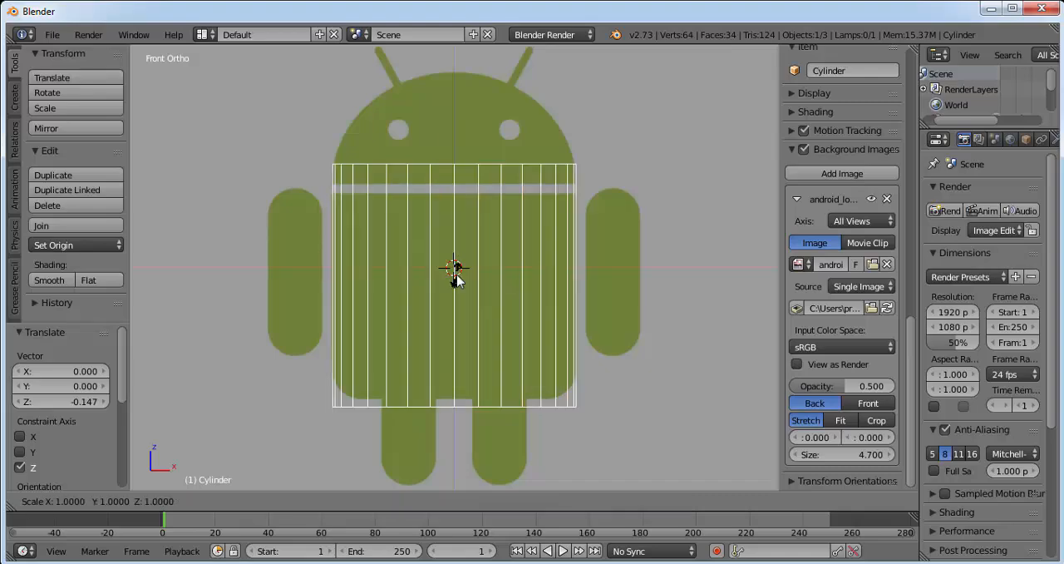
key(z)
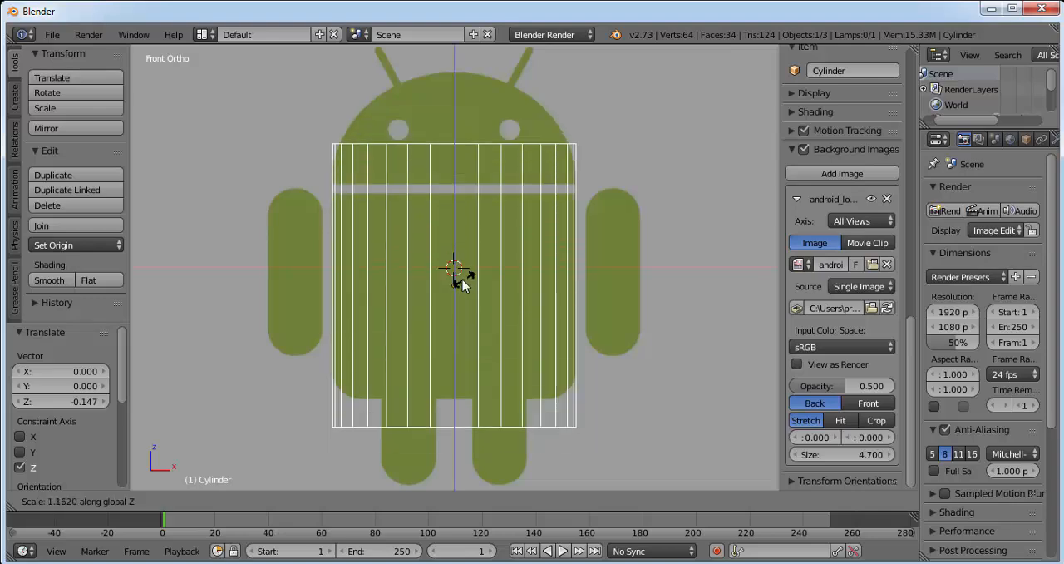
click(462, 279)
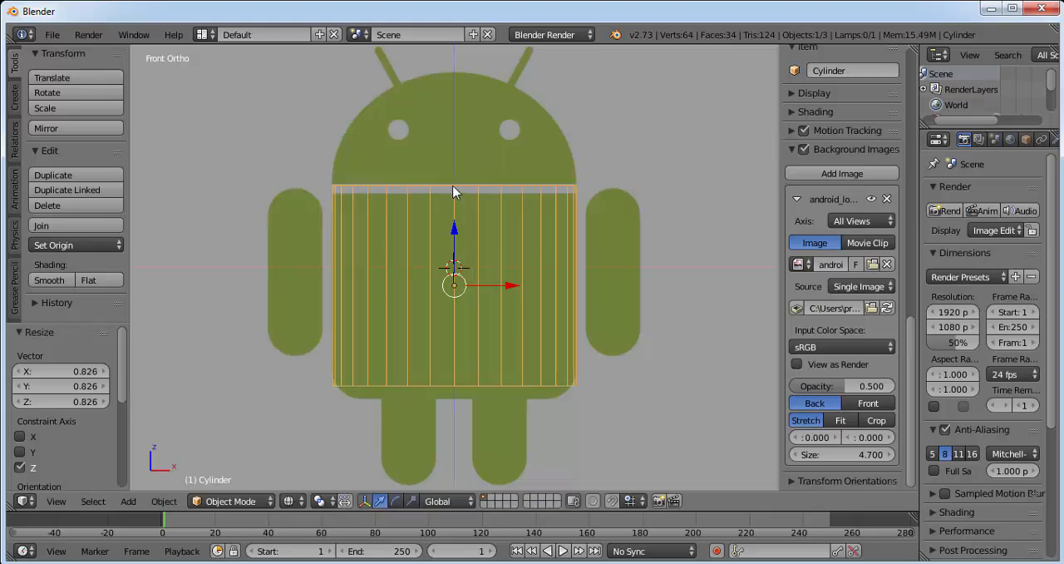
drag(453, 233, 452, 236)
Step: Fit the cylinder to the logo's body by scaling it about 1.032 along Z and moving it down about 0.019
key(s)
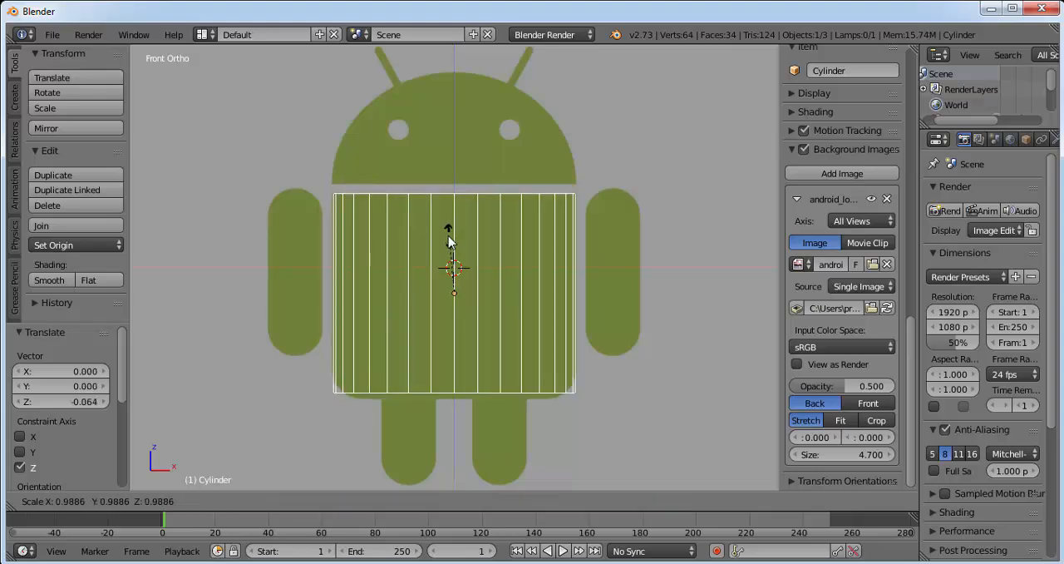
key(z)
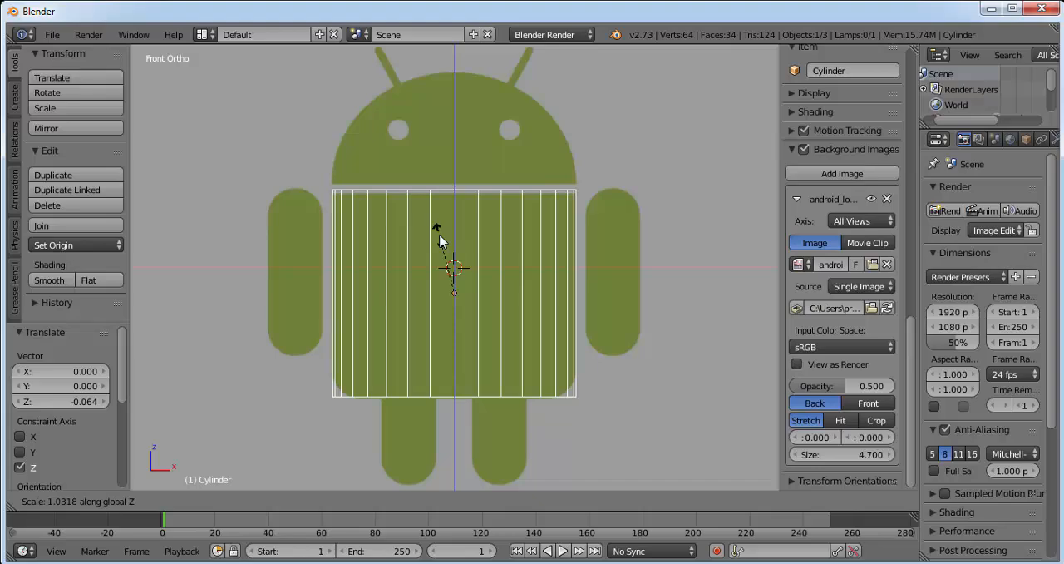
click(439, 235)
drag(453, 231, 453, 241)
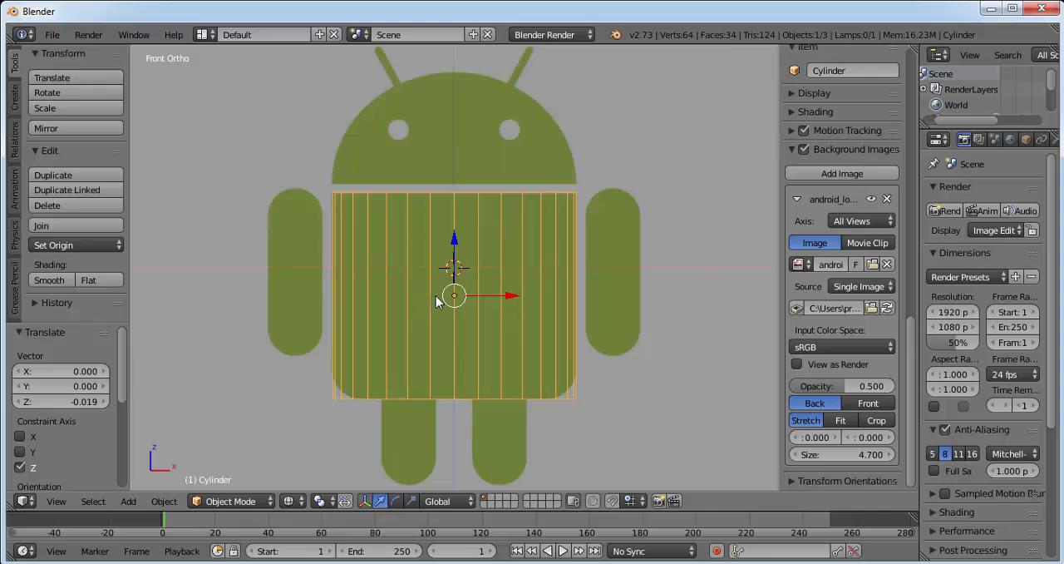
Step: In Edit Mode, add one loop cut around the cylinder and slide it down about 0.737 to where the body's rounded corners begin
click(231, 500)
click(243, 467)
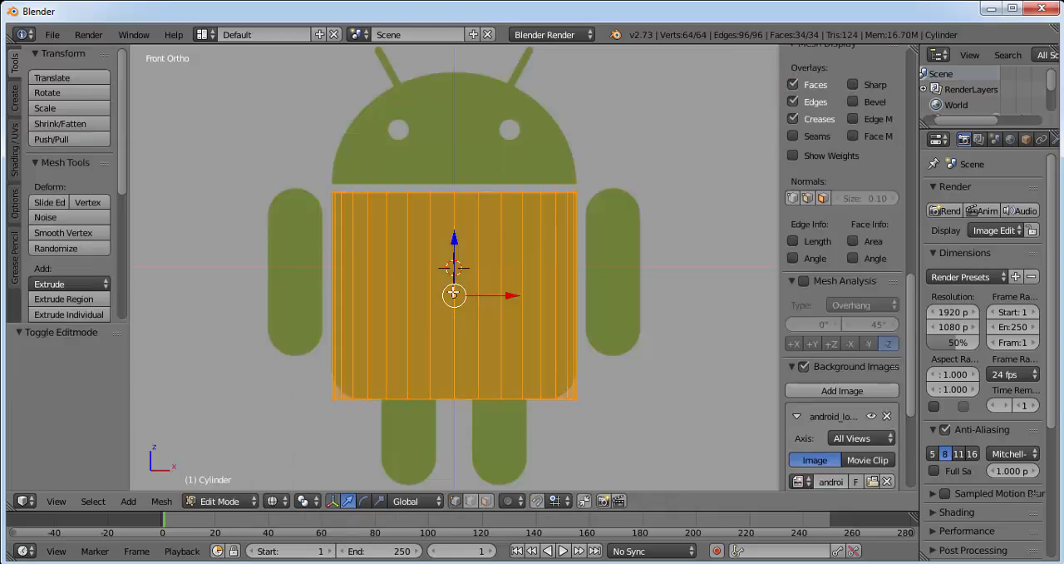
key(a)
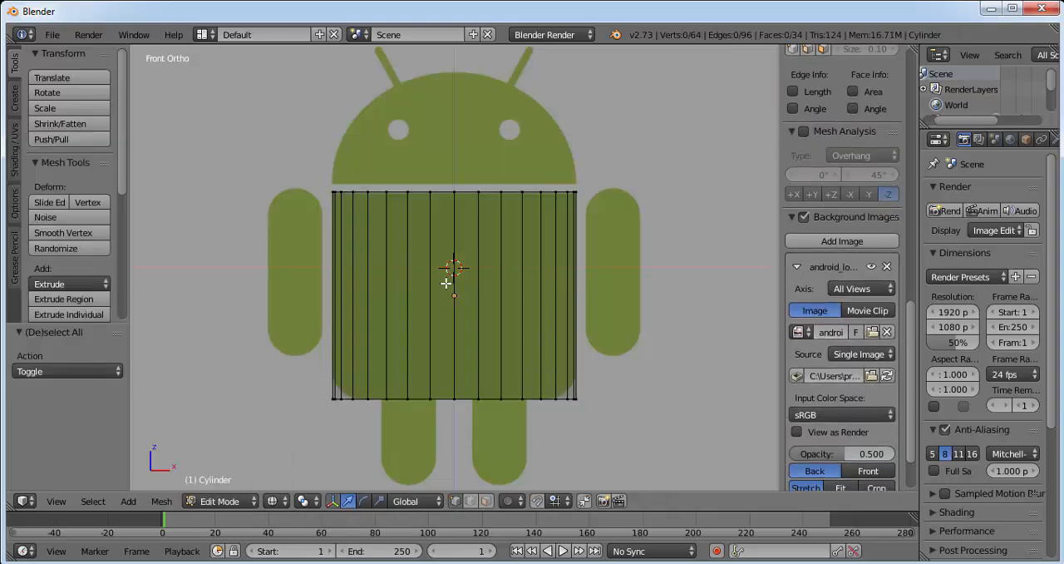
key(a)
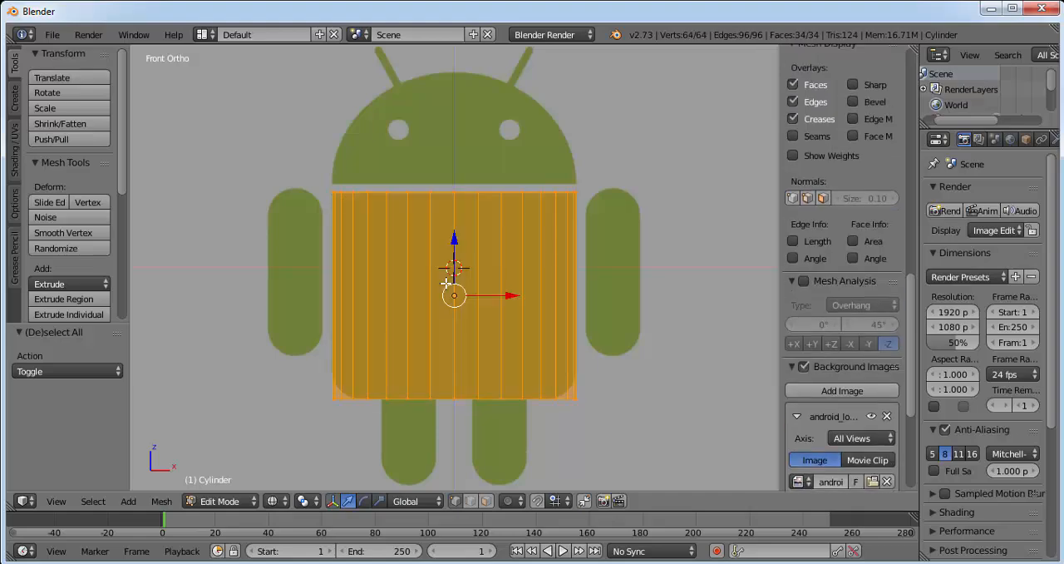
key(a)
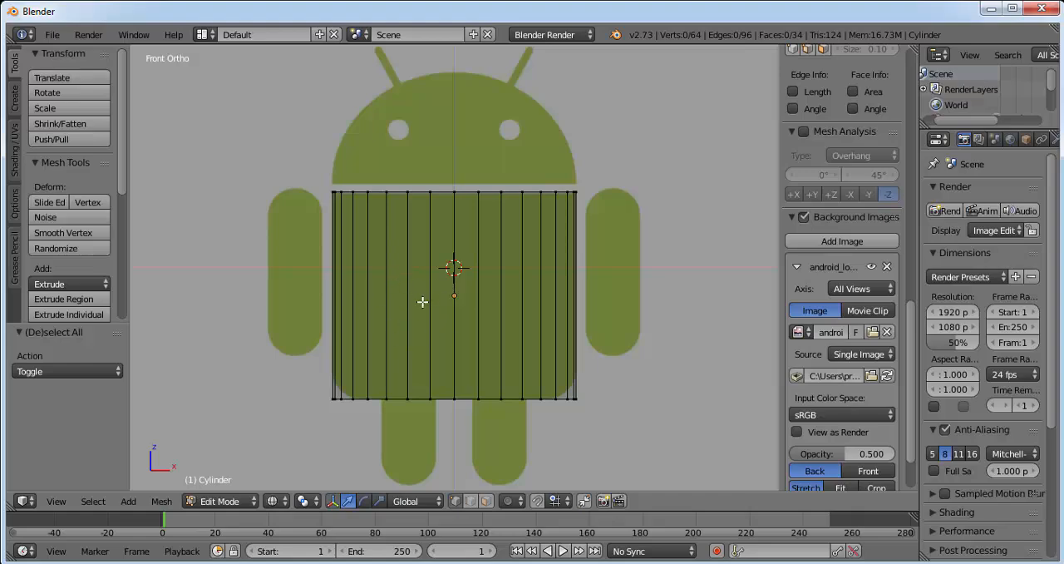
key(ctrl+r)
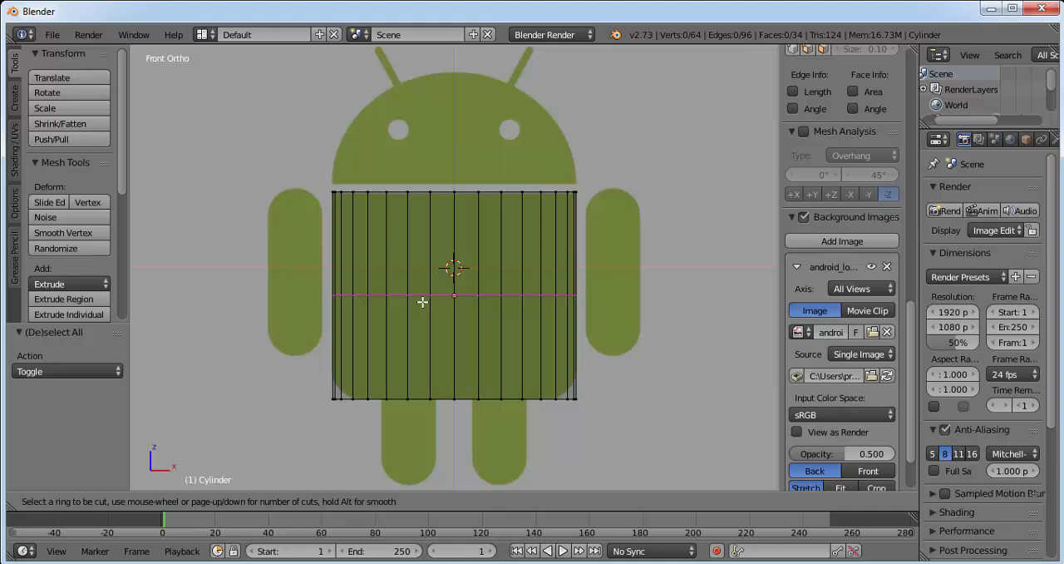
click(423, 302)
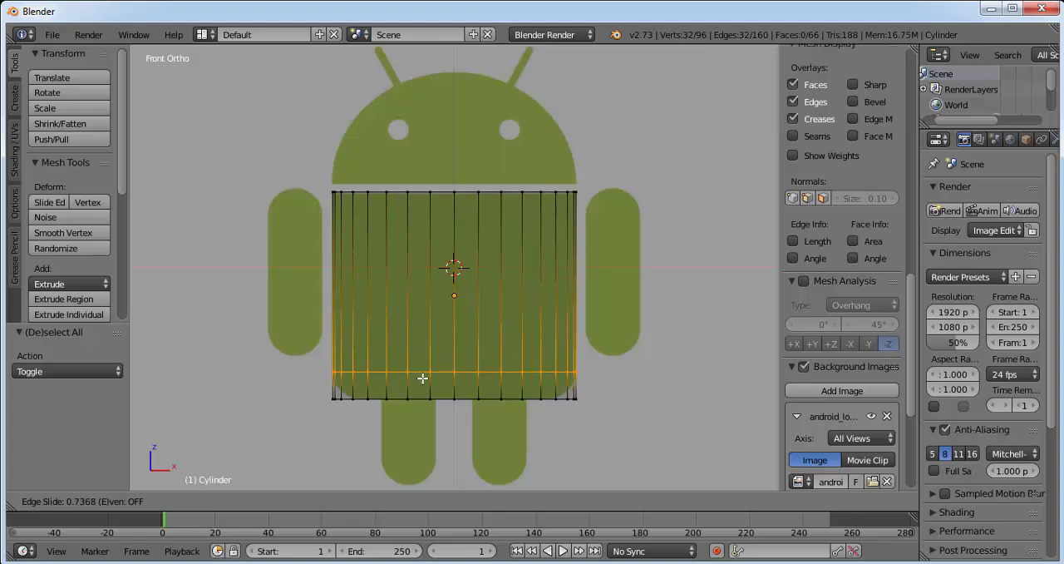
click(422, 379)
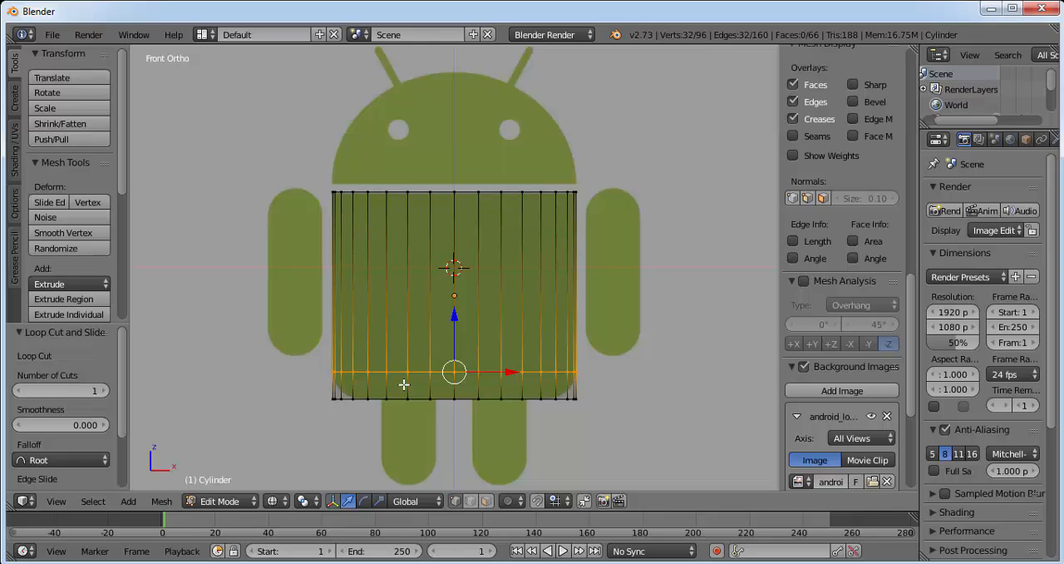
Step: Add another loop cut midway between the lower edge loop and the cylinder's bottom edge
key(ctrl+r)
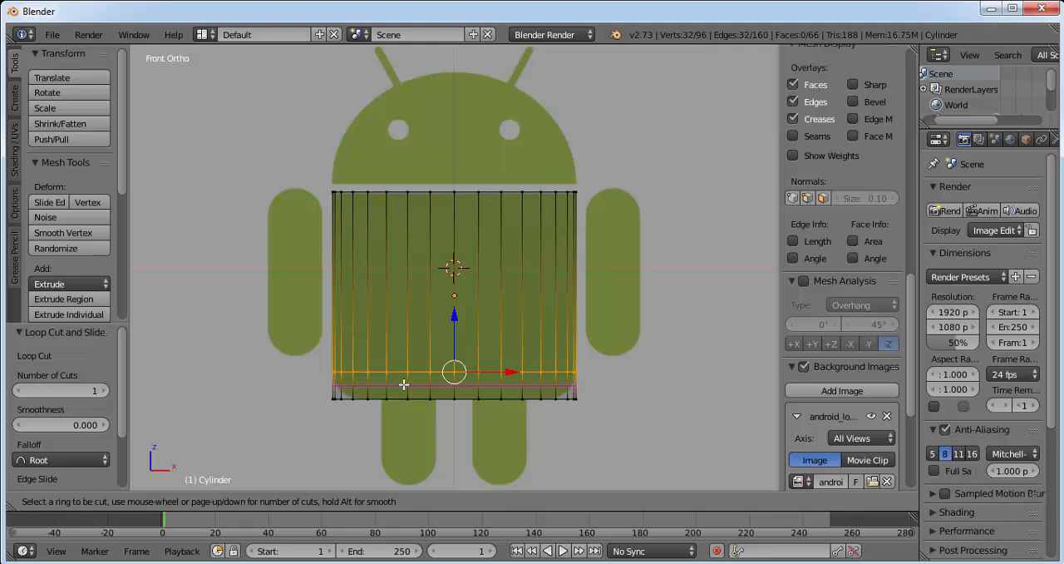
click(403, 385)
click(403, 384)
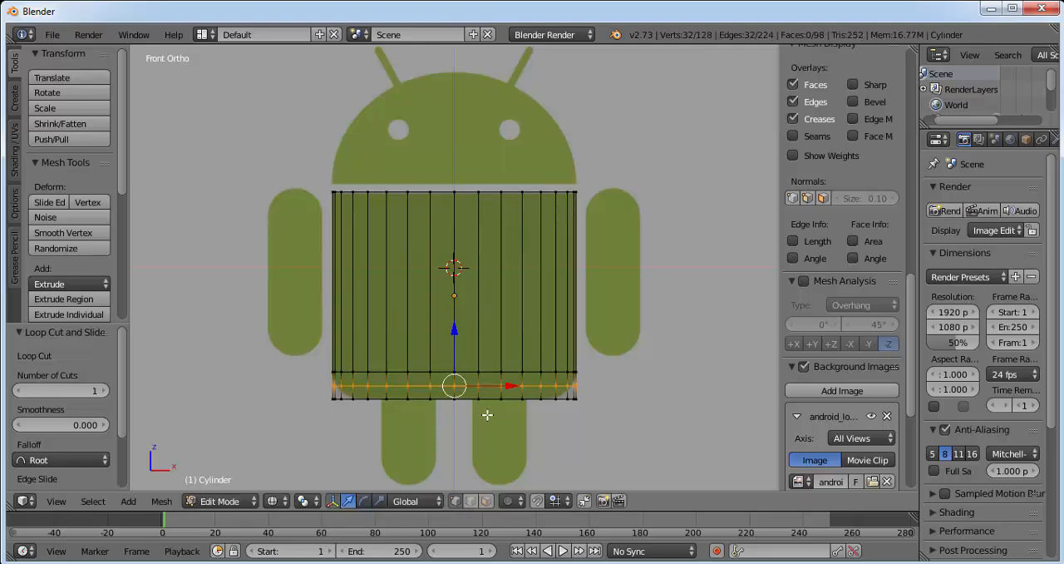
Step: Scale the new edge loop to about 0.958 so it follows the logo body's rounded corners
scroll(487, 414, up, 1)
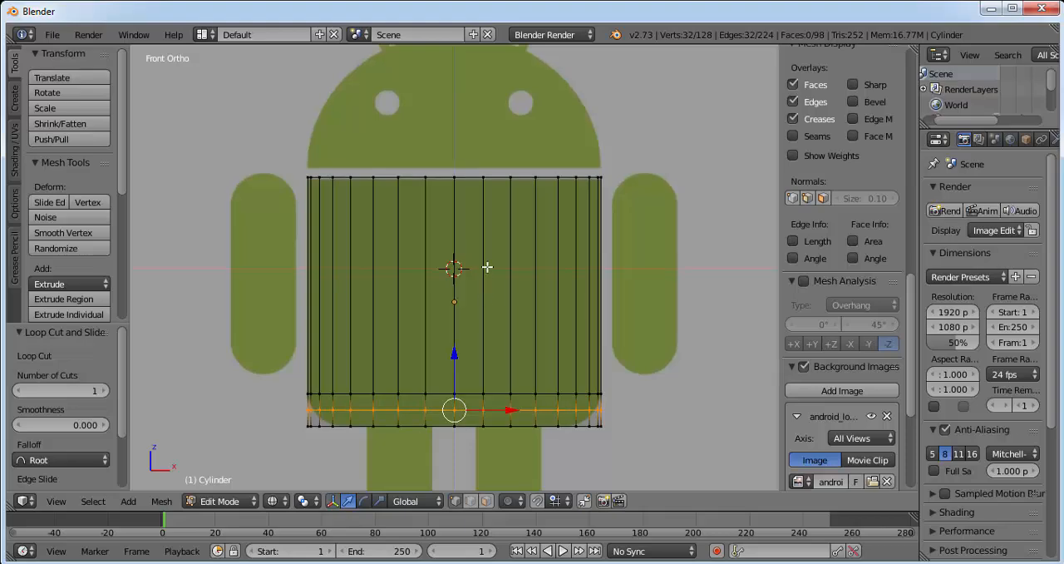
shift+middle_drag(487, 267, 530, 192)
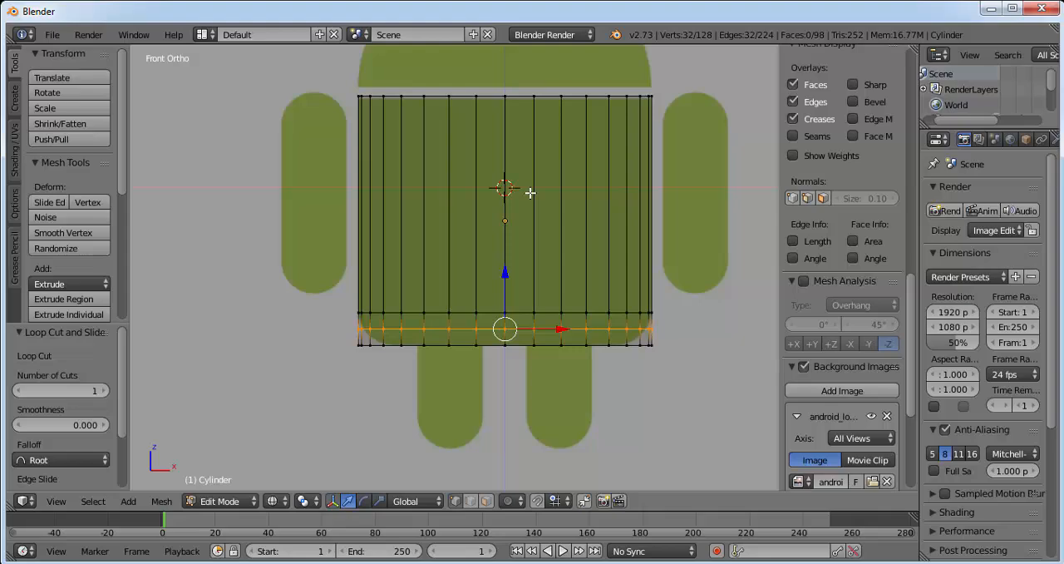
shift+middle_drag(460, 216, 459, 218)
shift+middle_drag(445, 214, 451, 220)
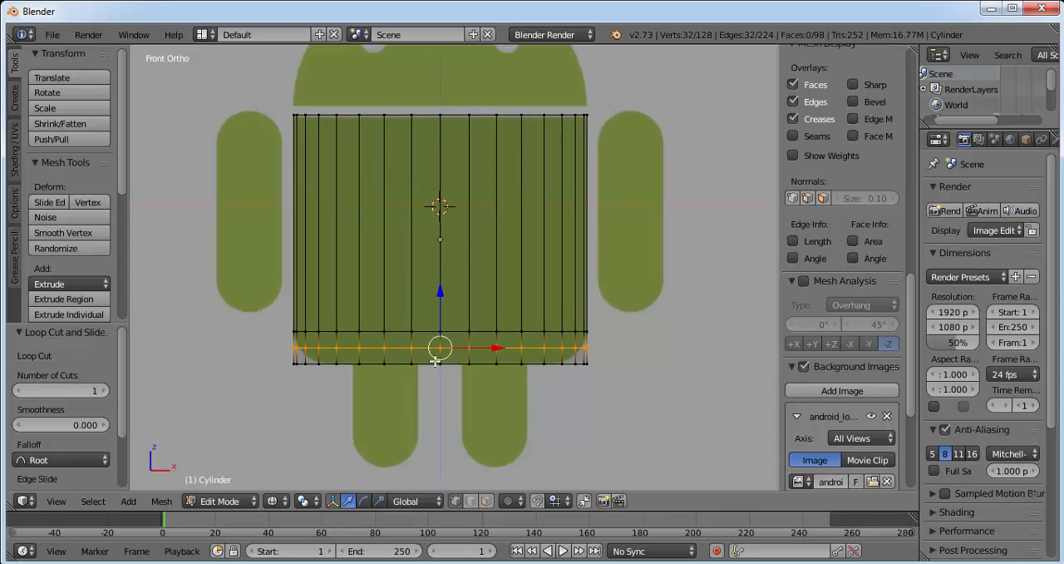
scroll(436, 362, up, 1)
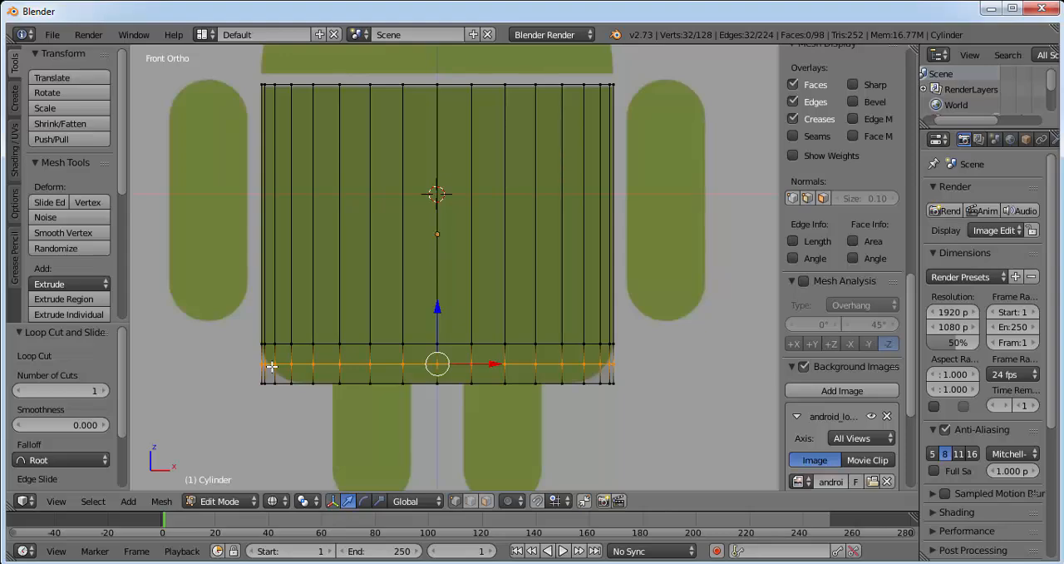
key(s)
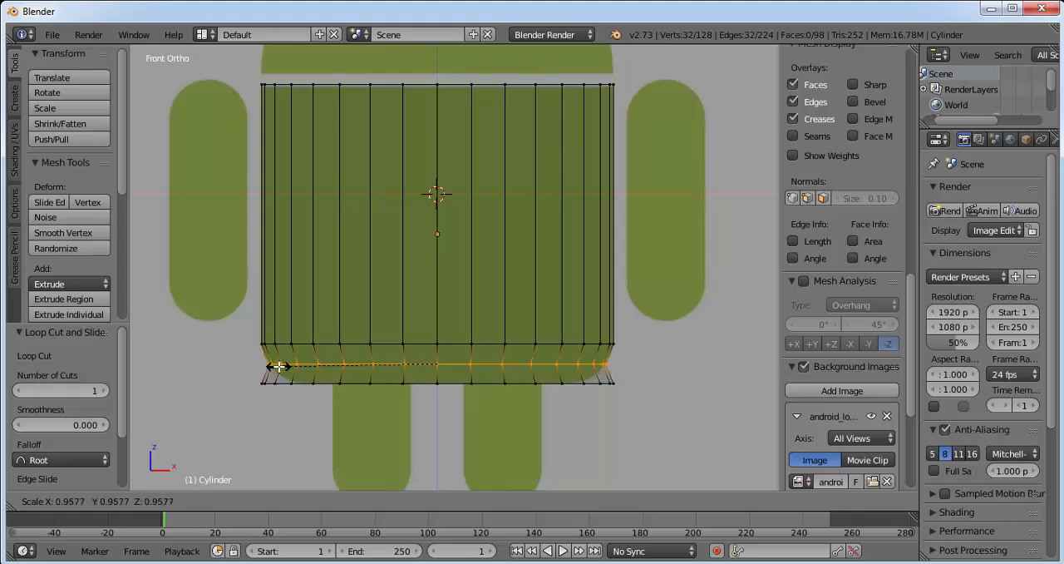
click(279, 366)
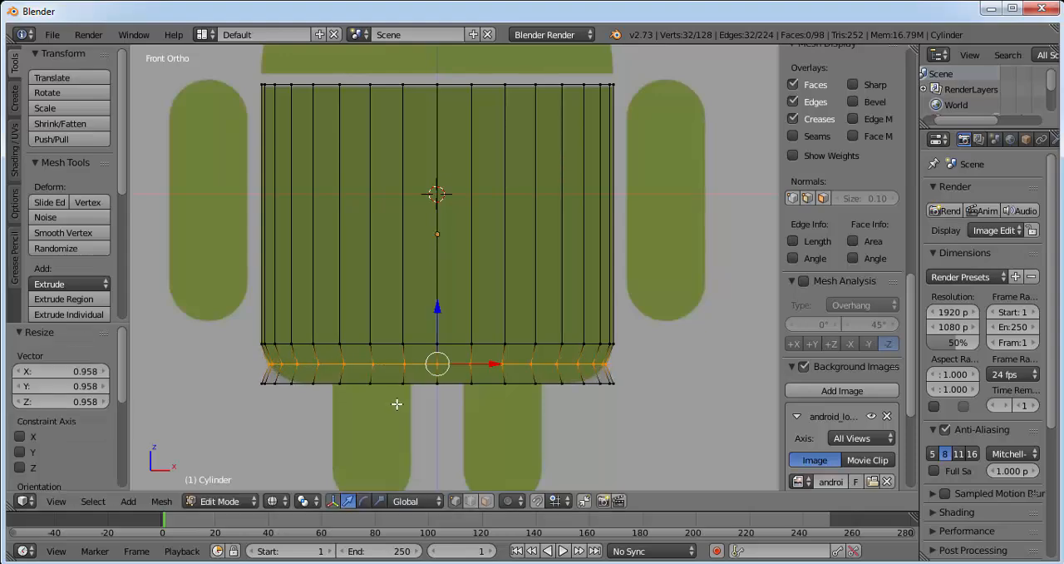
Step: Select only the cylinder's bottom ring of vertices, scale it to about 0.812 to match the rounded corners, and clear the selection
key(a)
key(b)
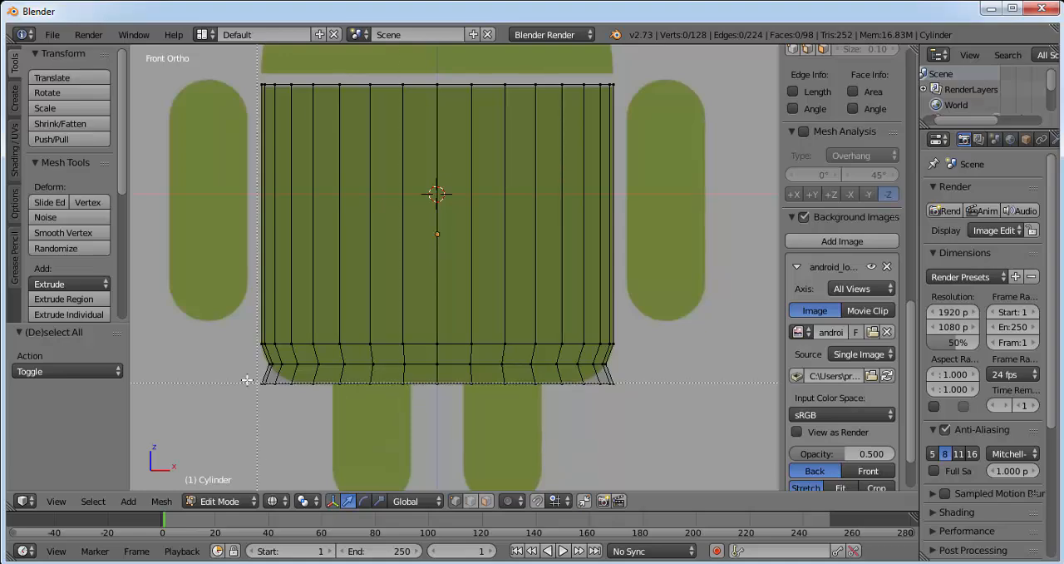
drag(244, 374, 461, 408)
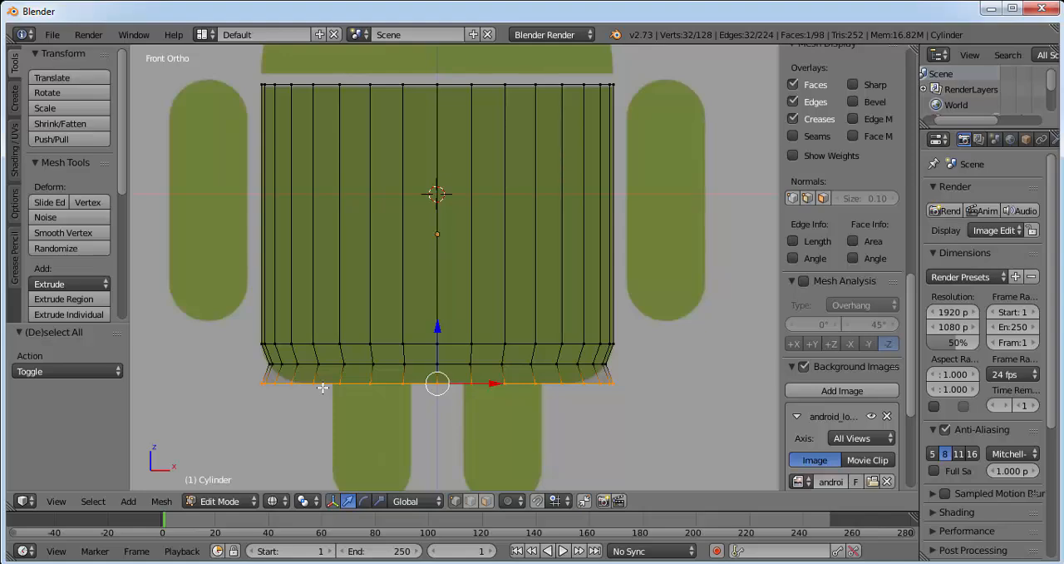
key(s)
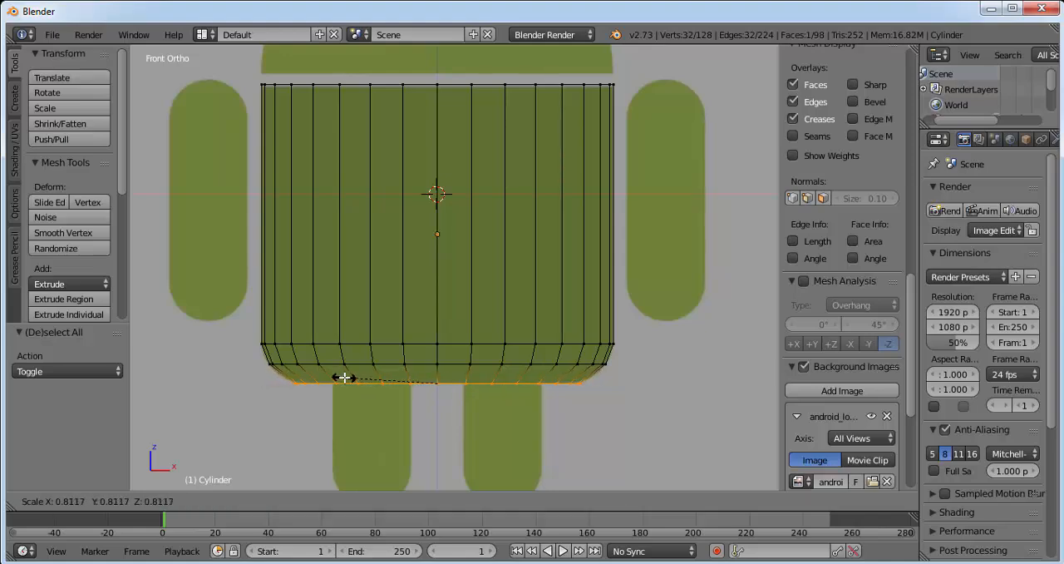
click(344, 377)
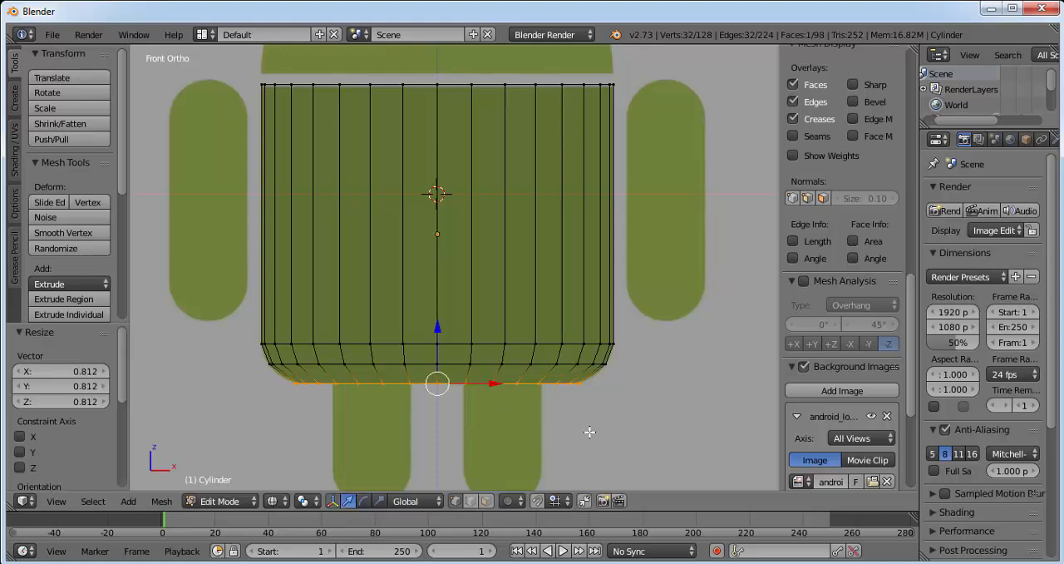
key(a)
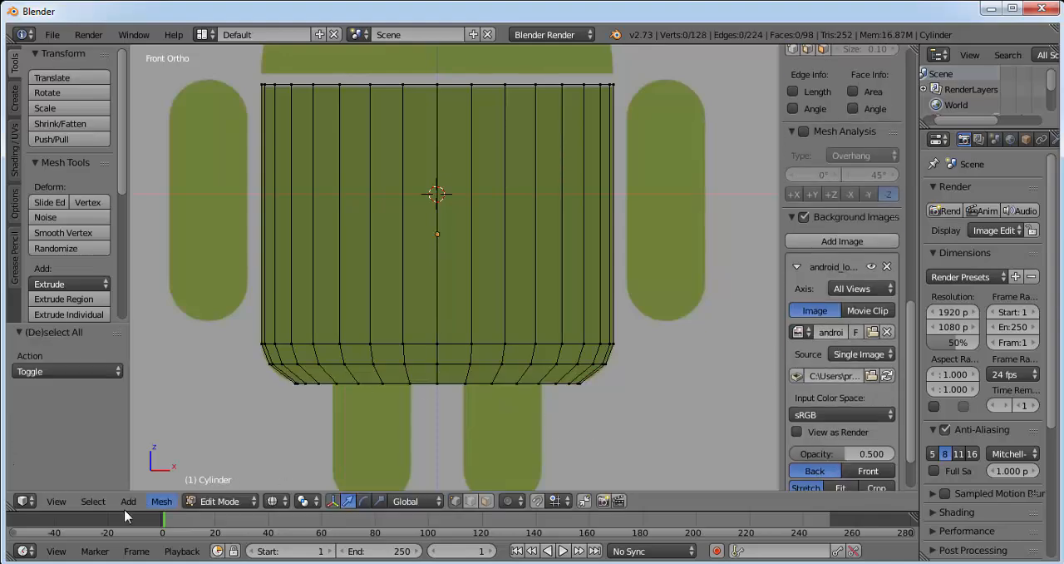
Step: Extrude the cylinder's bottom face in place and scale the extruded face to 0 at its centre
click(63, 500)
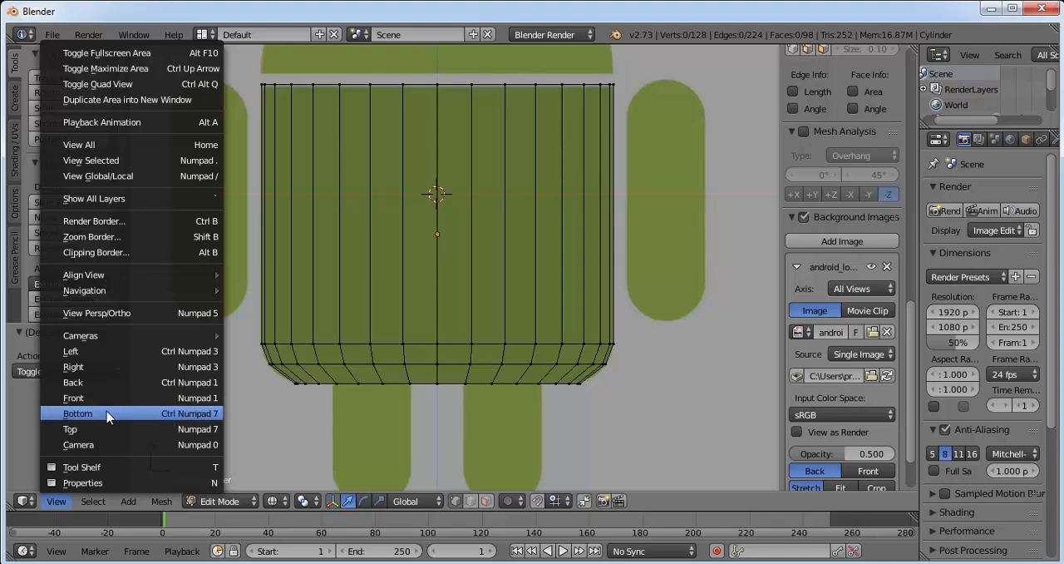
middle_drag(473, 427, 501, 397)
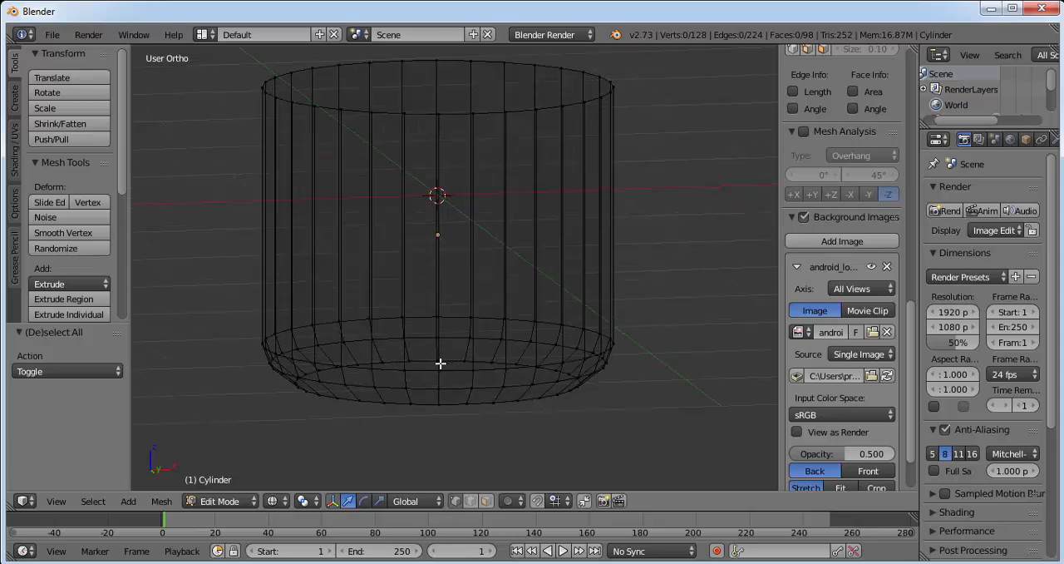
click(470, 500)
alt+right_click(420, 360)
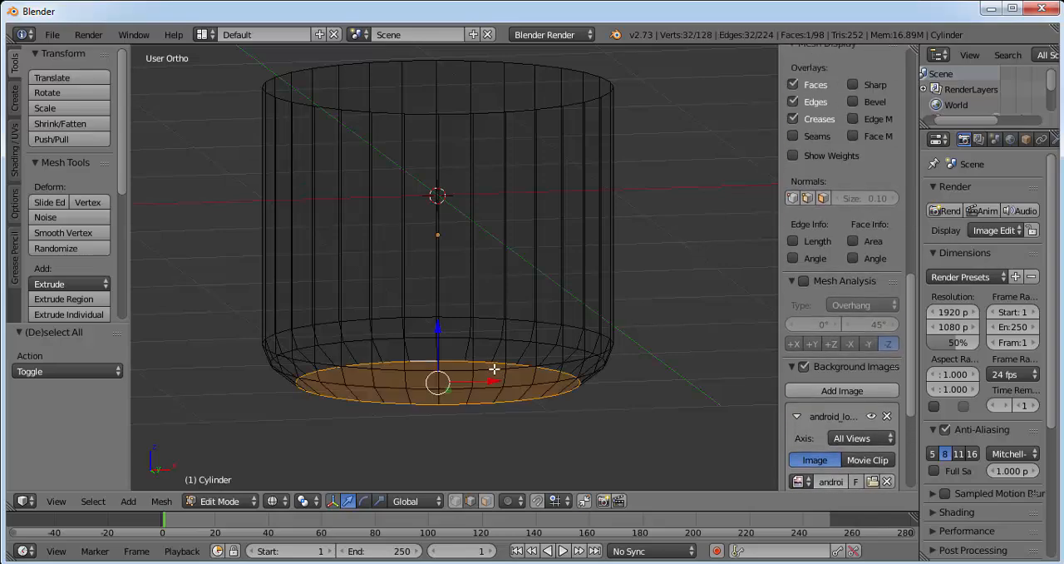
middle_drag(565, 407, 418, 401)
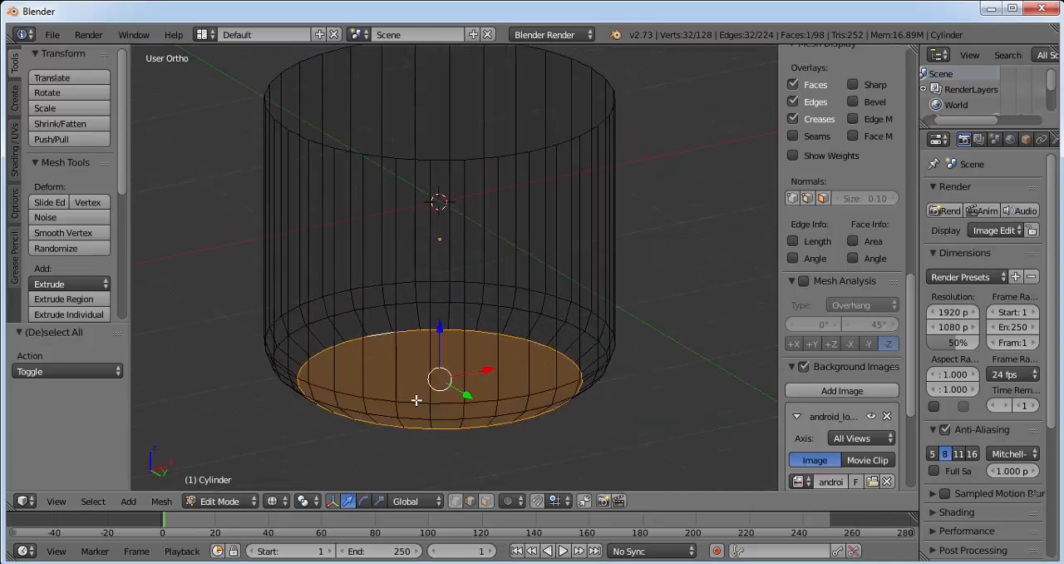
middle_drag(415, 332, 411, 345)
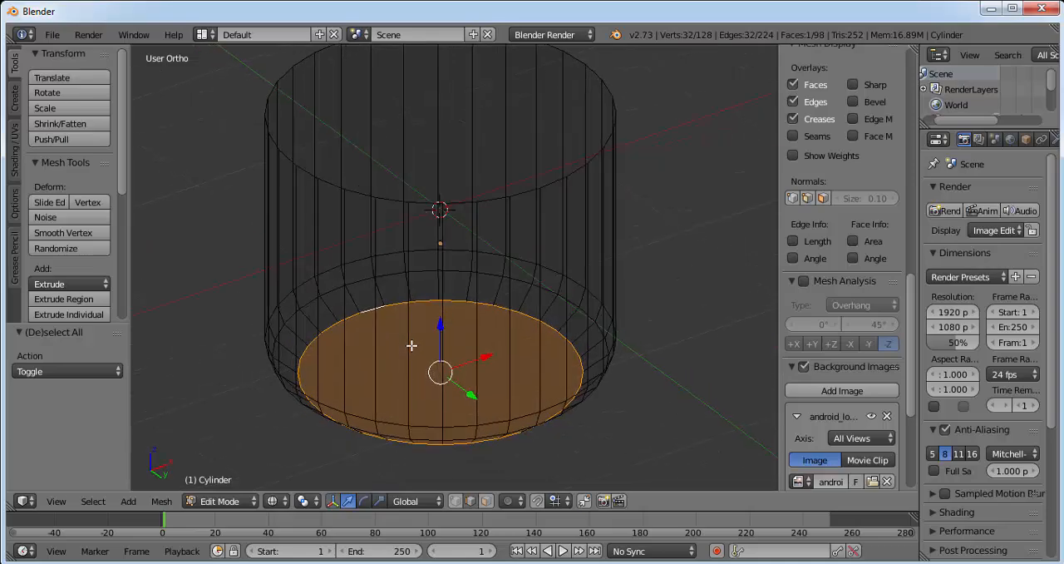
key(e)
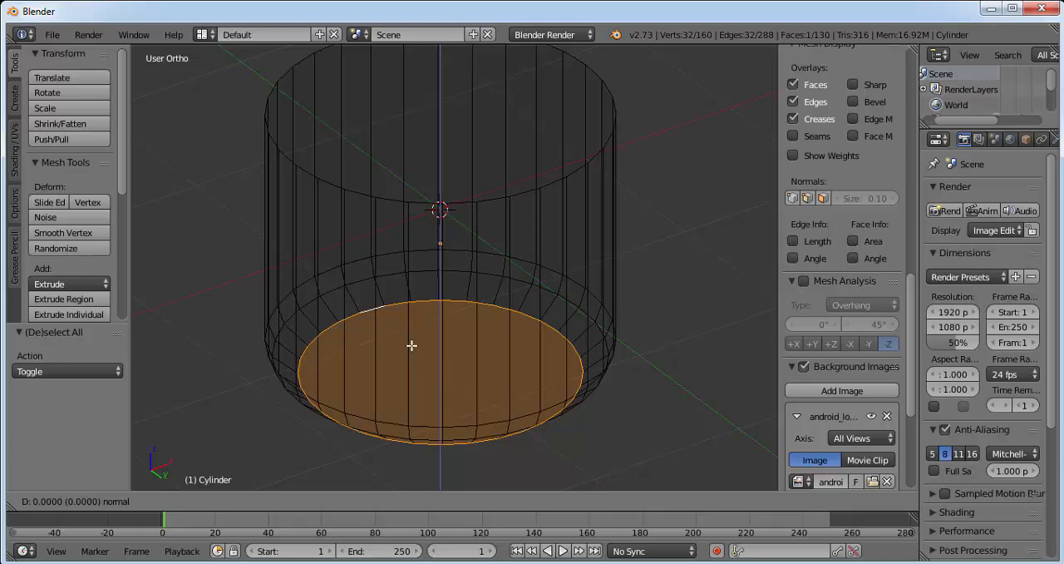
right_click(411, 345)
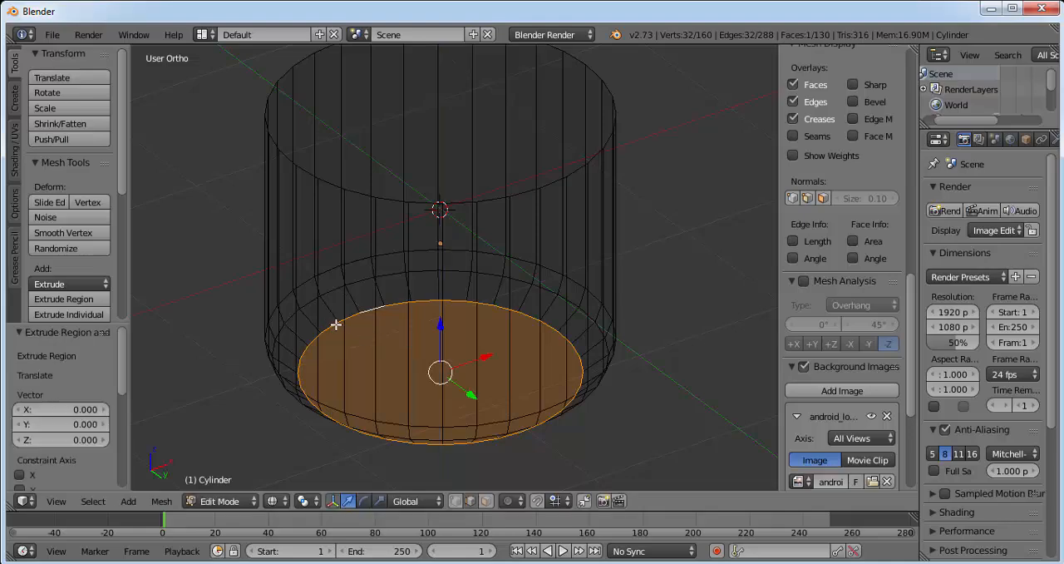
key(s)
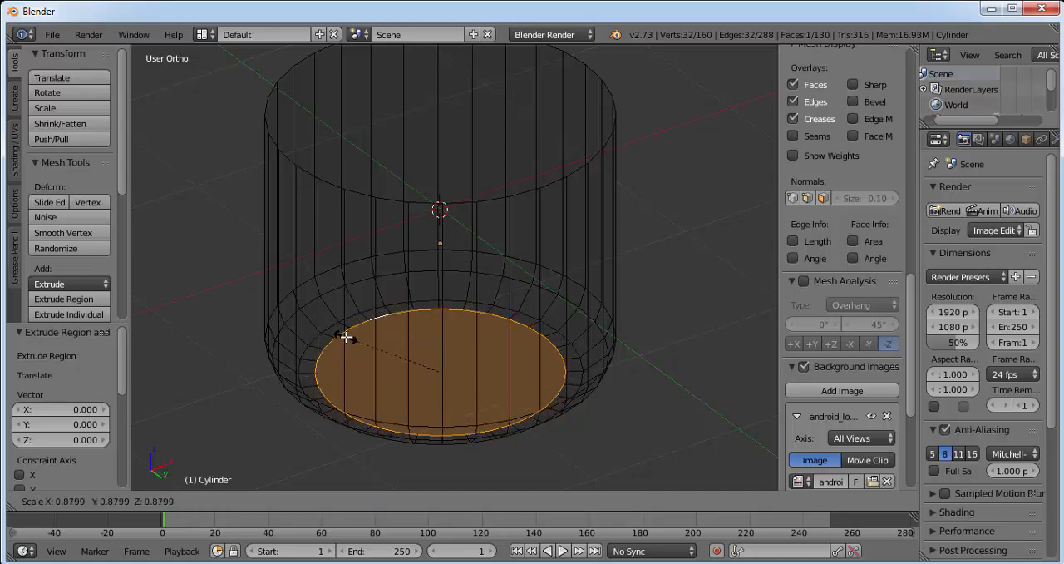
key(0)
key(Return)
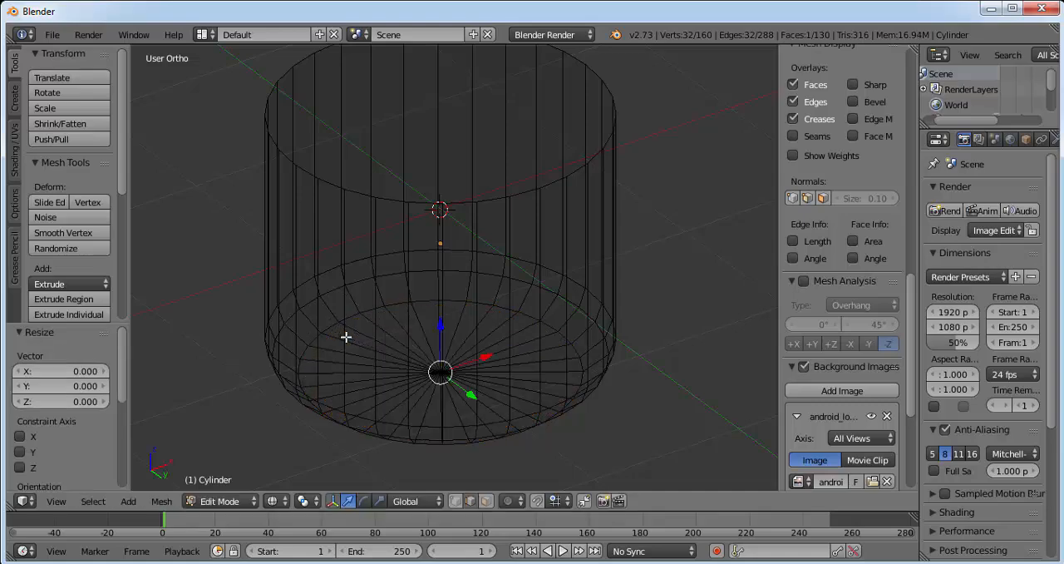
middle_drag(486, 379, 493, 292)
key(b)
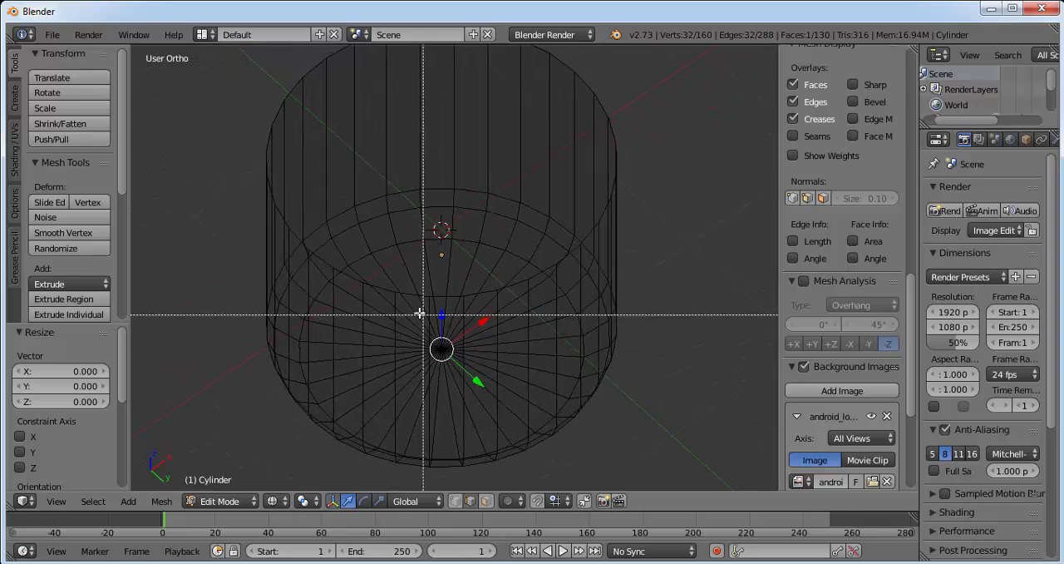
key(b)
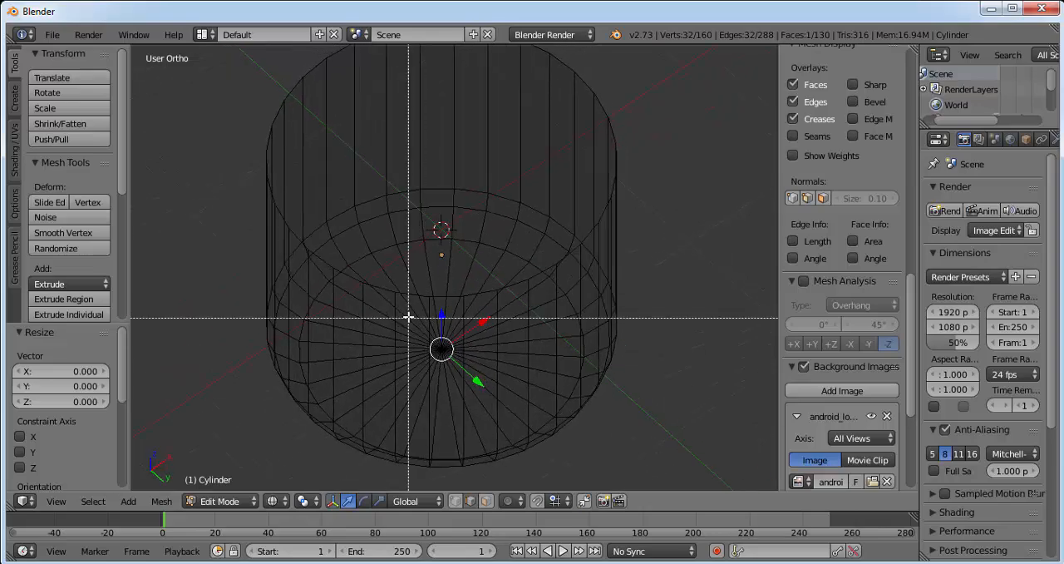
drag(408, 308, 464, 375)
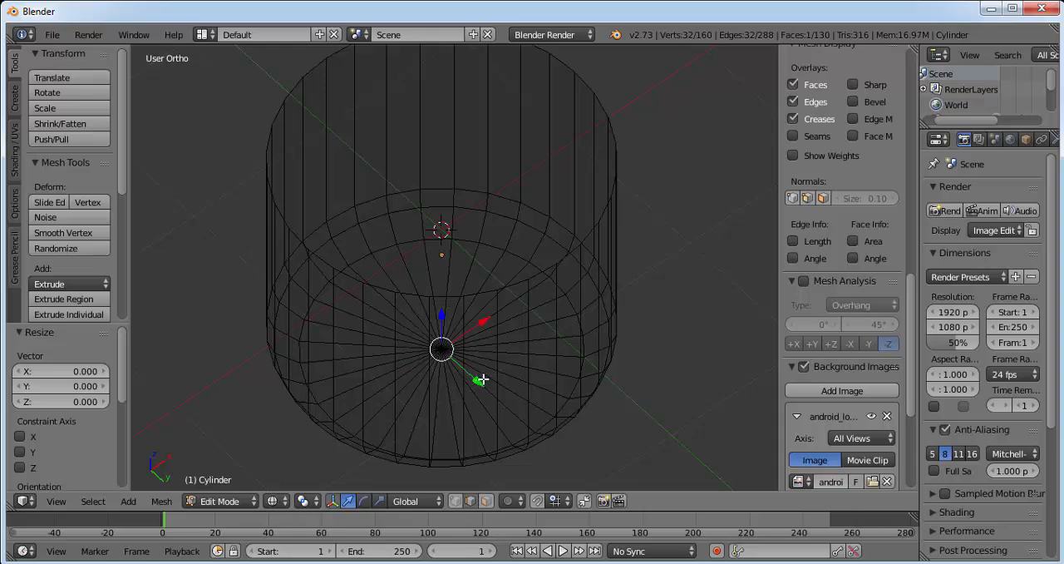
Step: Select all the radial edges of the cylinder's bottom face, subdivide them with 2 cuts, and drop the selection
right_click(441, 347)
right_click(439, 349)
shift+right_click(442, 350)
shift+right_click(441, 349)
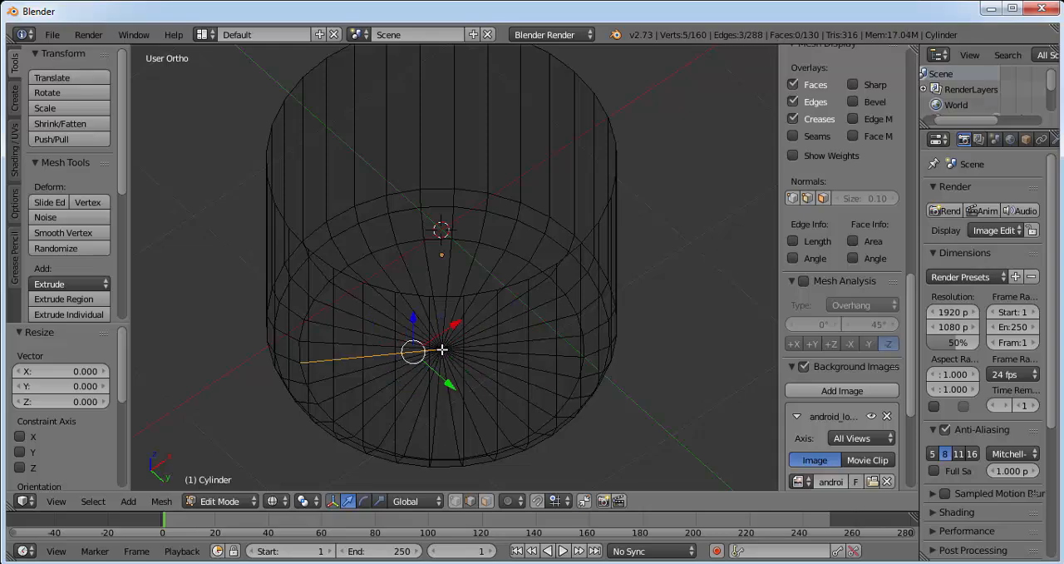
shift+right_click(442, 349)
shift+right_click(441, 349)
shift+right_click(441, 349)
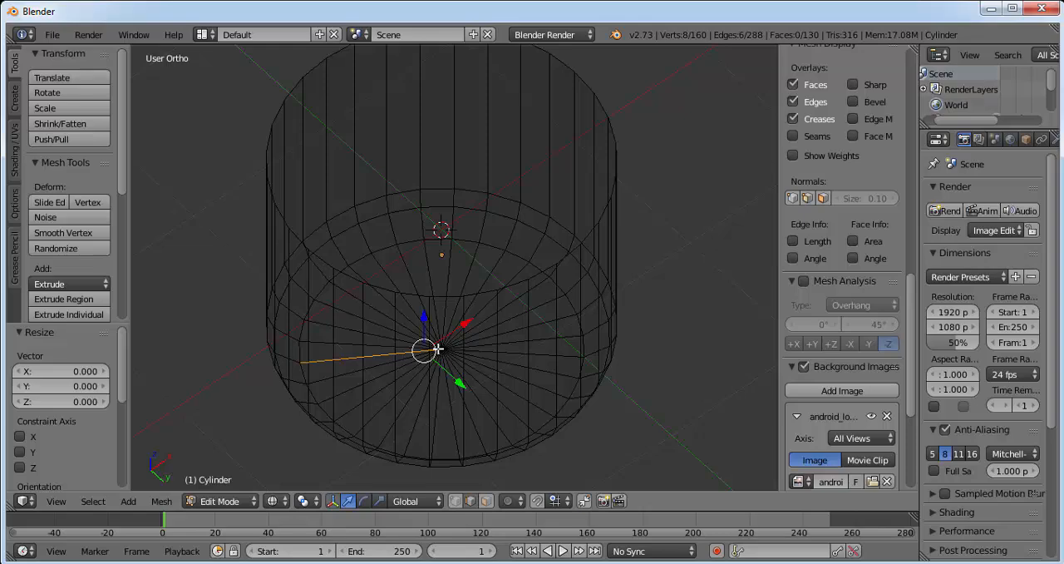
ctrl+right_click(435, 342)
ctrl+right_click(437, 340)
ctrl+right_click(444, 337)
ctrl+right_click(449, 336)
ctrl+right_click(450, 350)
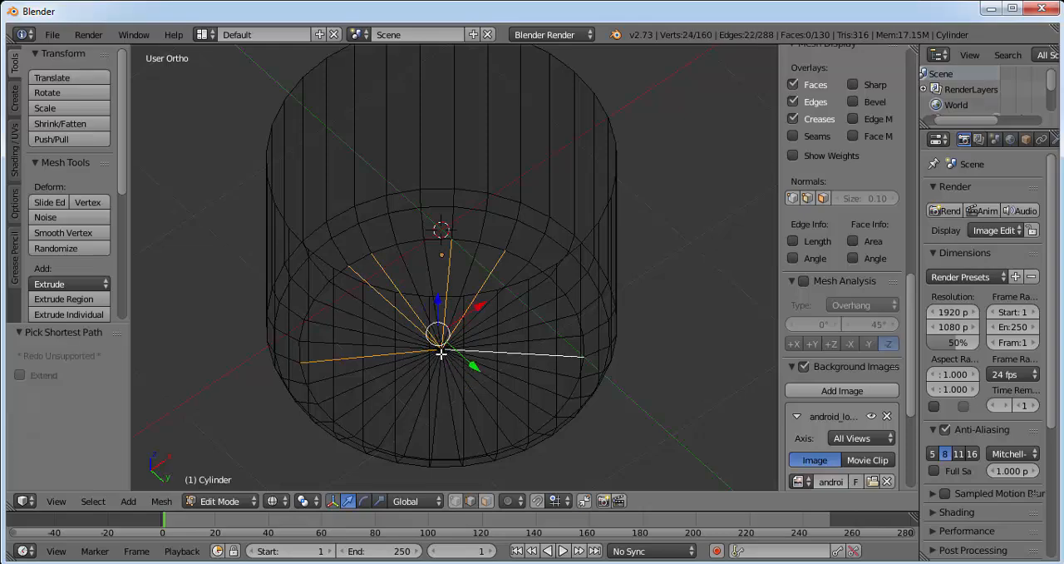
ctrl+right_click(440, 354)
ctrl+right_click(438, 352)
ctrl+right_click(436, 350)
ctrl+right_click(438, 352)
ctrl+right_click(438, 348)
ctrl+right_click(437, 348)
ctrl+right_click(438, 353)
ctrl+right_click(440, 350)
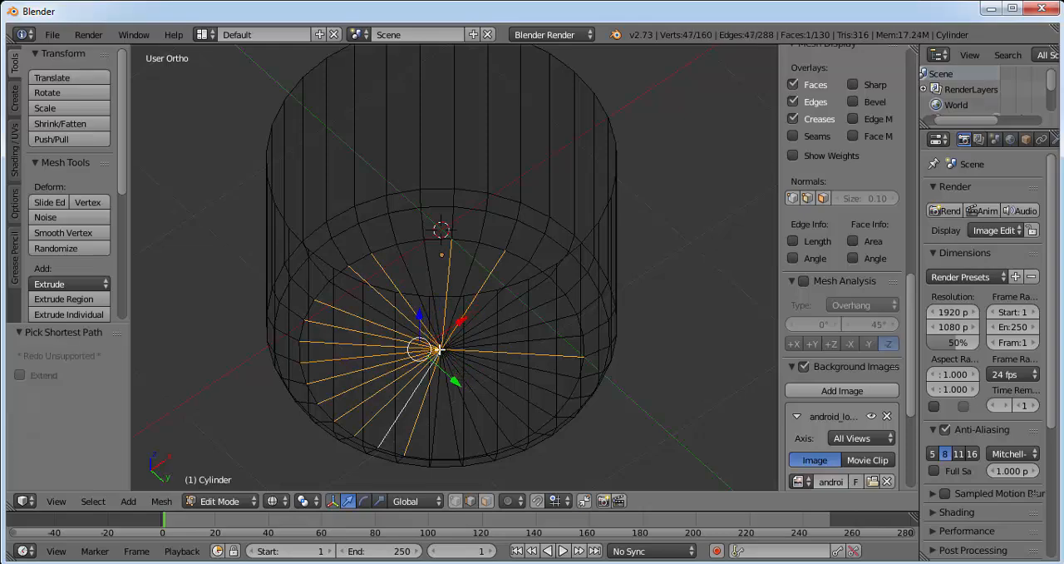
ctrl+right_click(438, 348)
ctrl+right_click(443, 350)
ctrl+right_click(444, 351)
ctrl+right_click(444, 349)
ctrl+right_click(442, 353)
ctrl+right_click(442, 352)
ctrl+right_click(443, 352)
ctrl+right_click(442, 349)
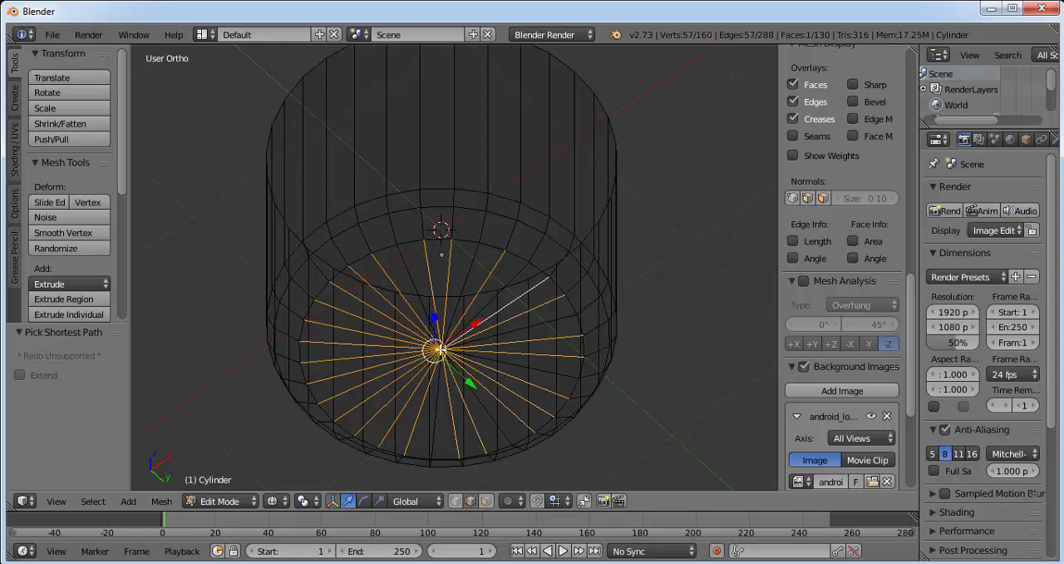
ctrl+right_click(443, 346)
ctrl+right_click(444, 350)
ctrl+right_click(441, 347)
ctrl+right_click(483, 307)
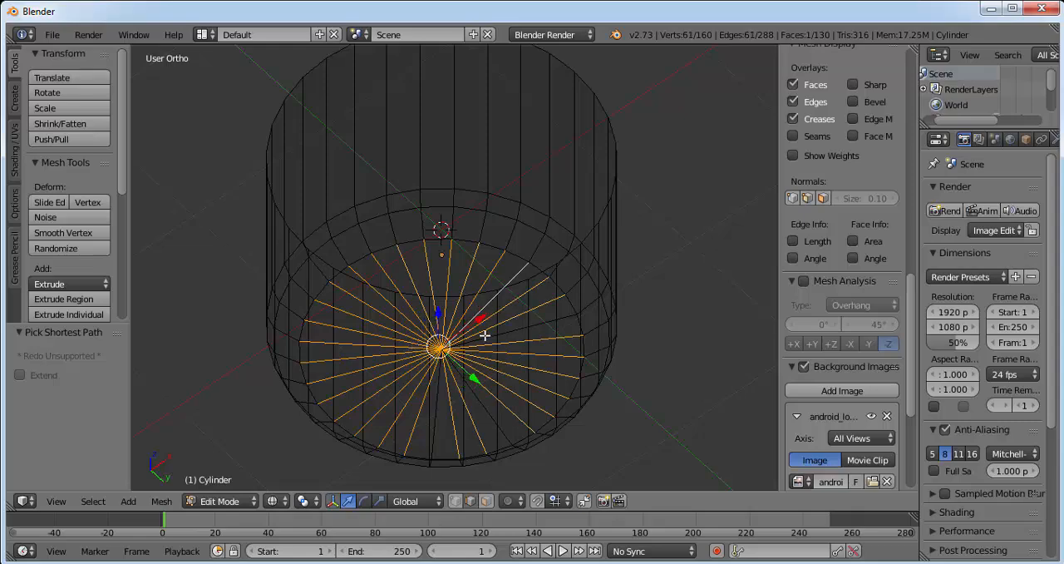
ctrl+right_click(487, 406)
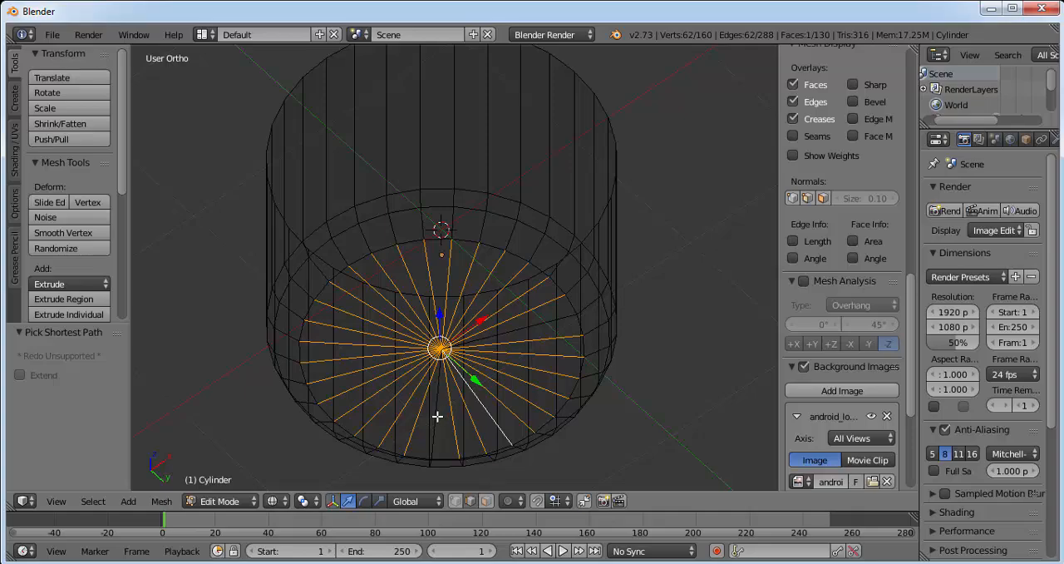
ctrl+right_click(438, 417)
middle_drag(517, 368, 478, 313)
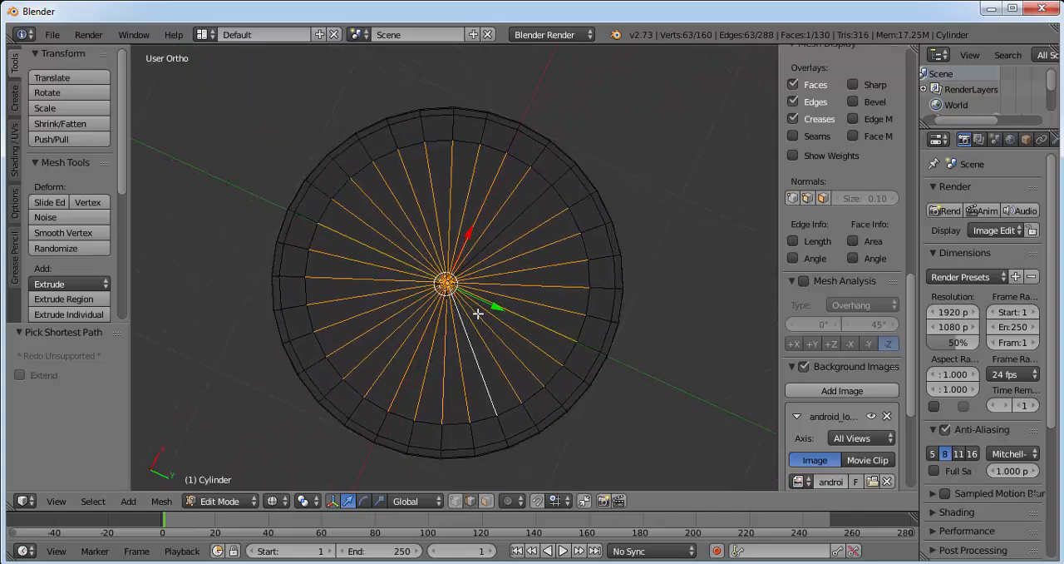
ctrl+right_click(488, 245)
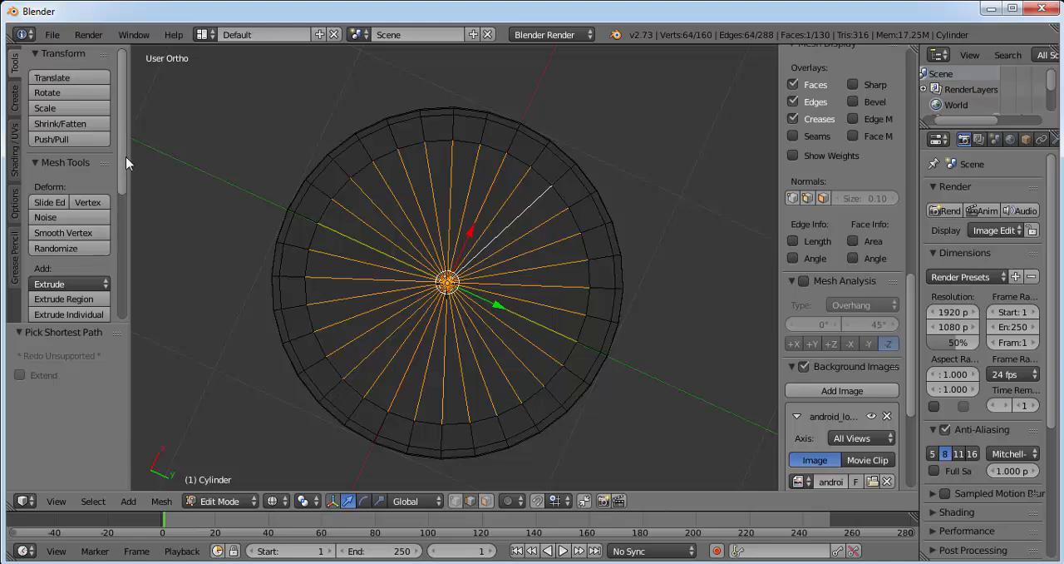
drag(125, 159, 125, 234)
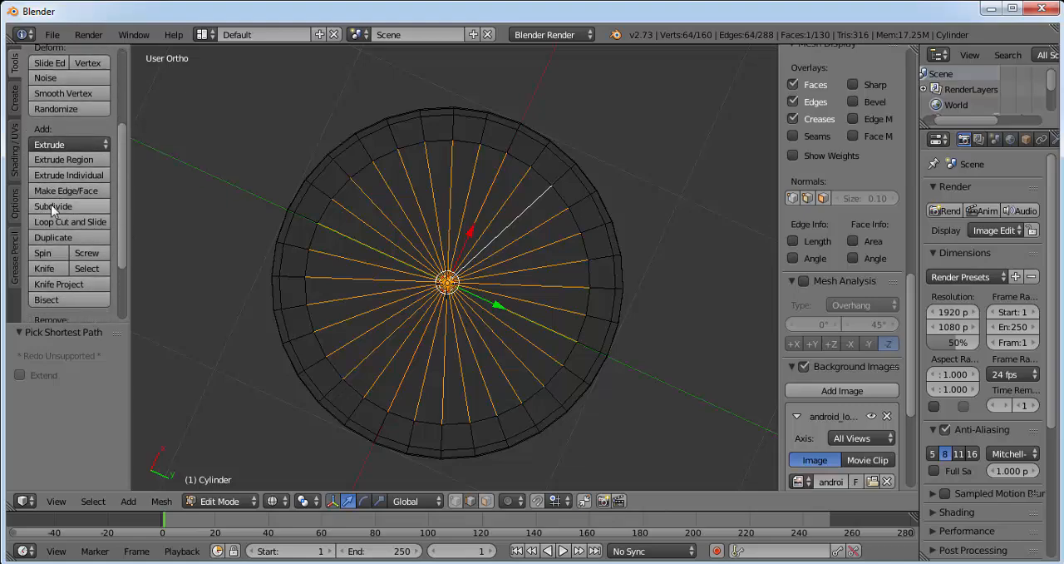
click(51, 205)
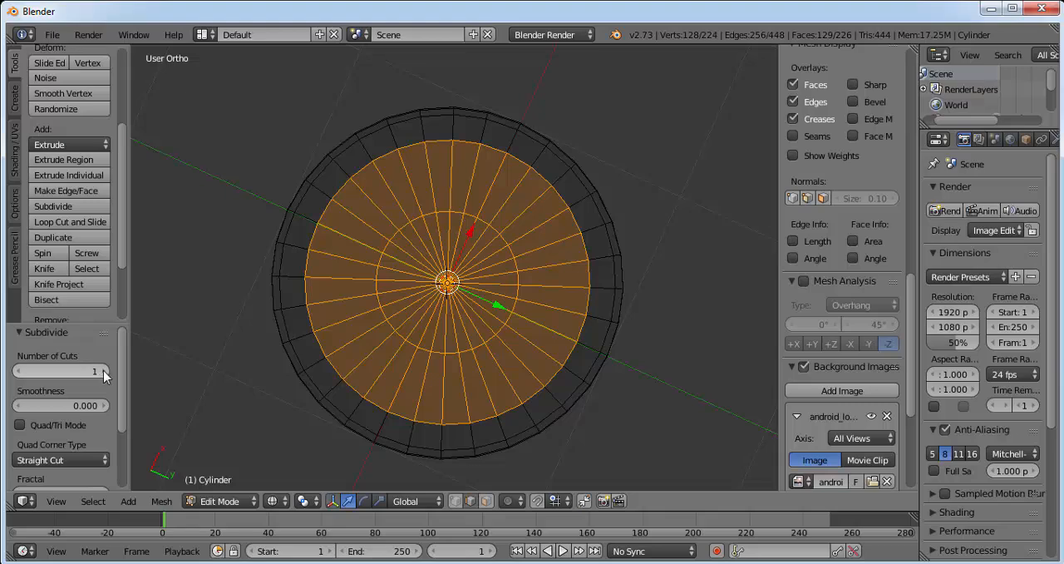
click(103, 371)
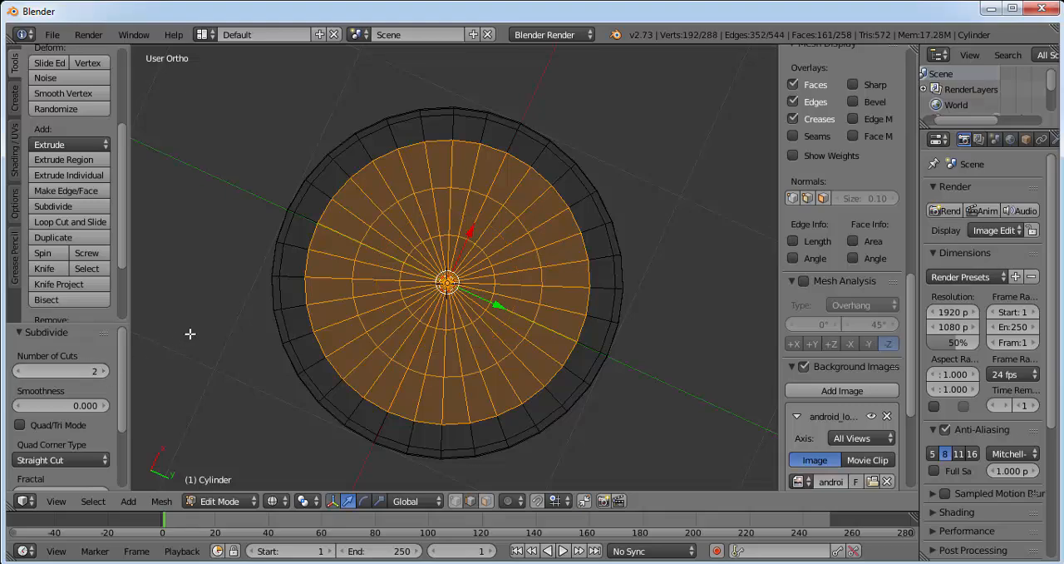
right_click(256, 346)
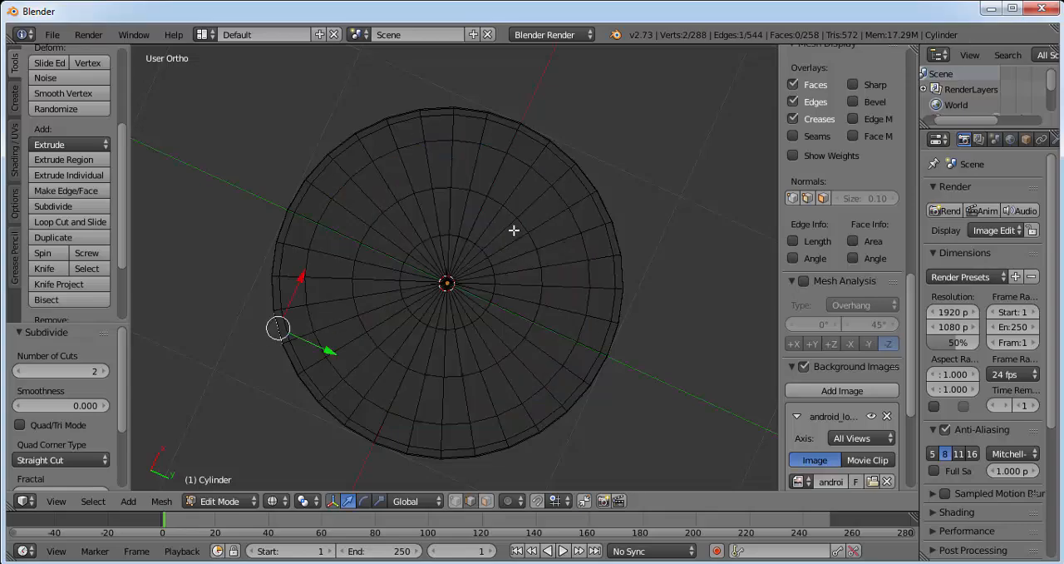
Step: Switch the viewport shading to Solid
middle_drag(514, 230, 504, 357)
middle_drag(470, 267, 424, 241)
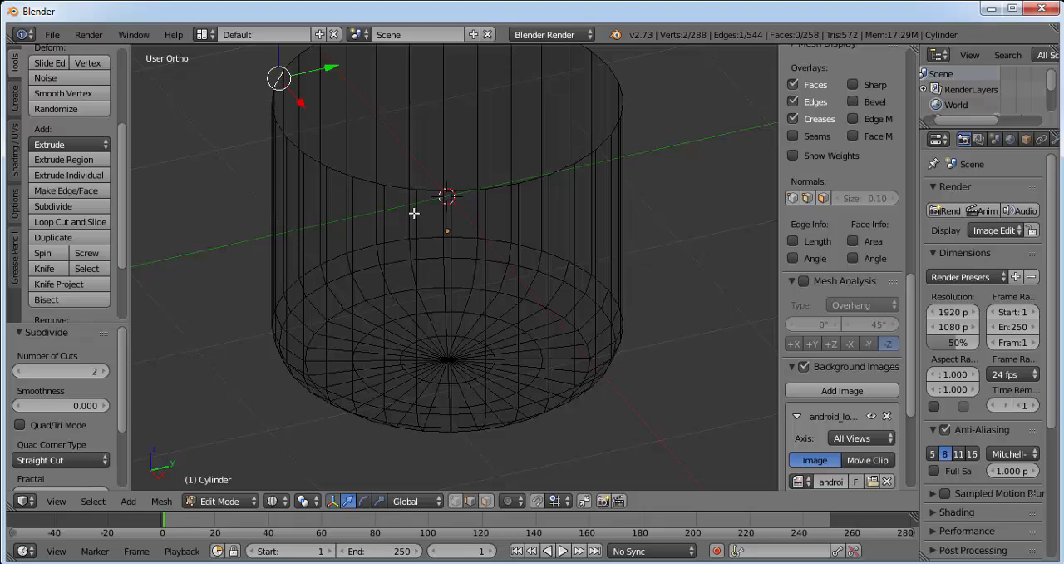
click(230, 502)
click(273, 500)
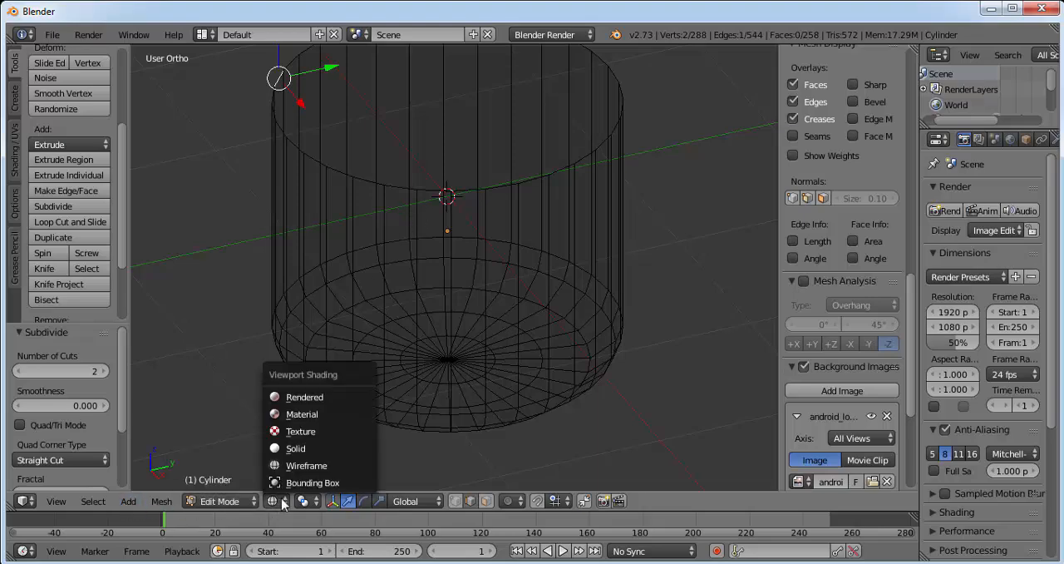
click(307, 450)
Step: Select the cylinder's top face by its rim, extrude it in place and scale the extruded face to 0 at its centre
middle_drag(460, 201, 435, 247)
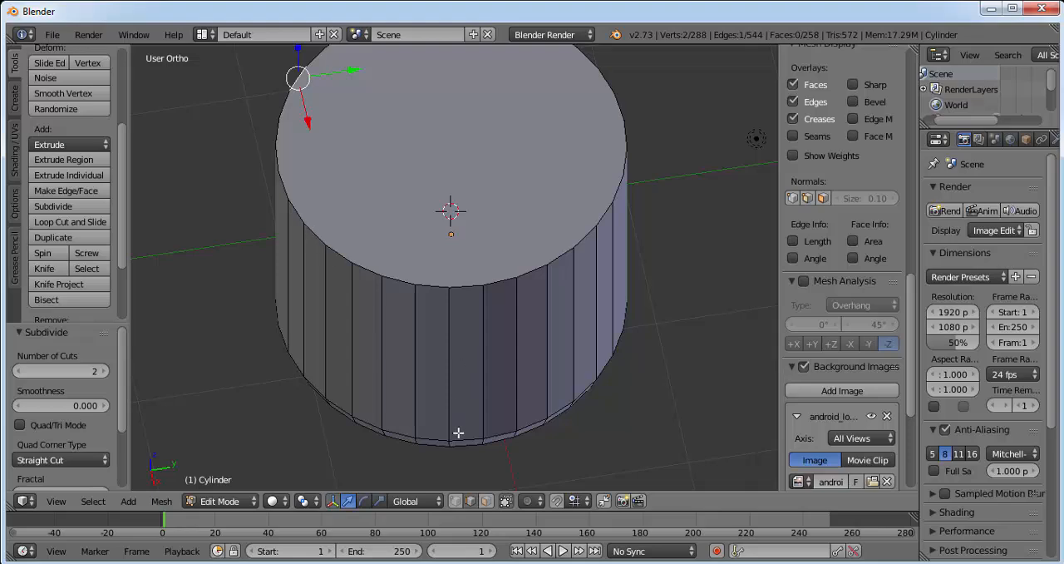
alt+right_click(317, 237)
key(KP_Decimal)
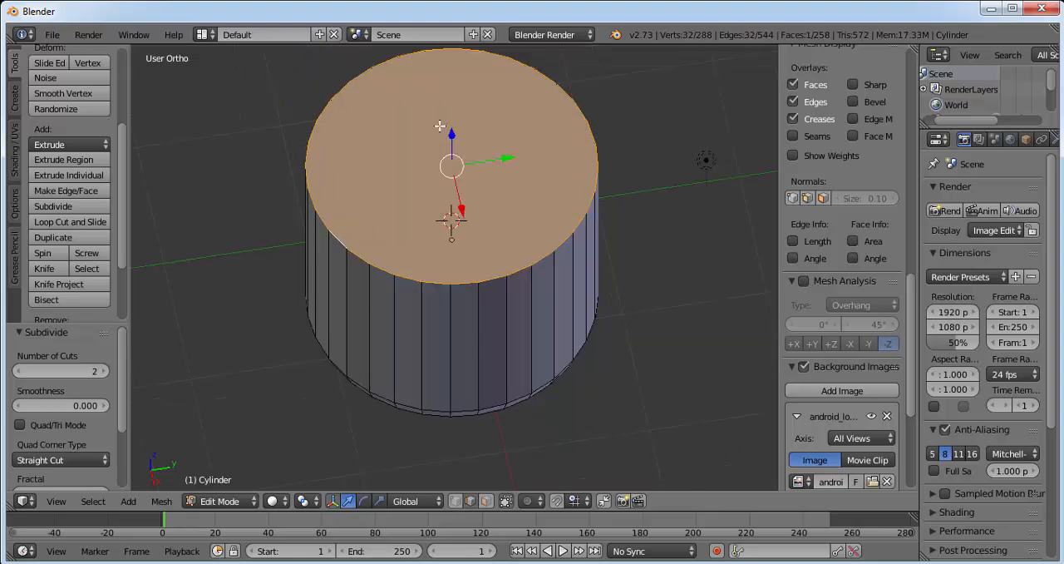
middle_drag(453, 146, 412, 123)
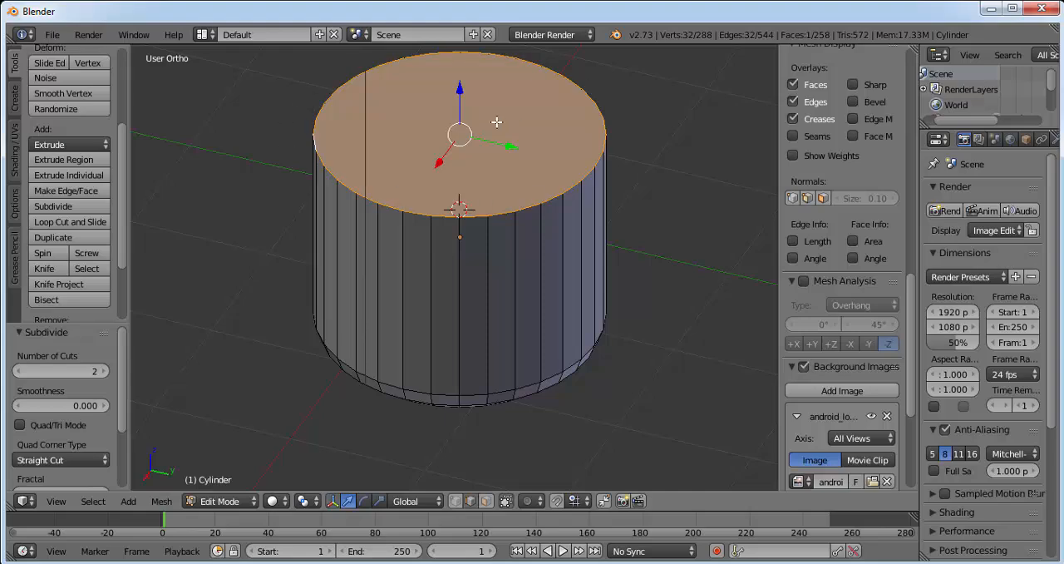
middle_drag(496, 123, 495, 166)
scroll(494, 170, up, 1)
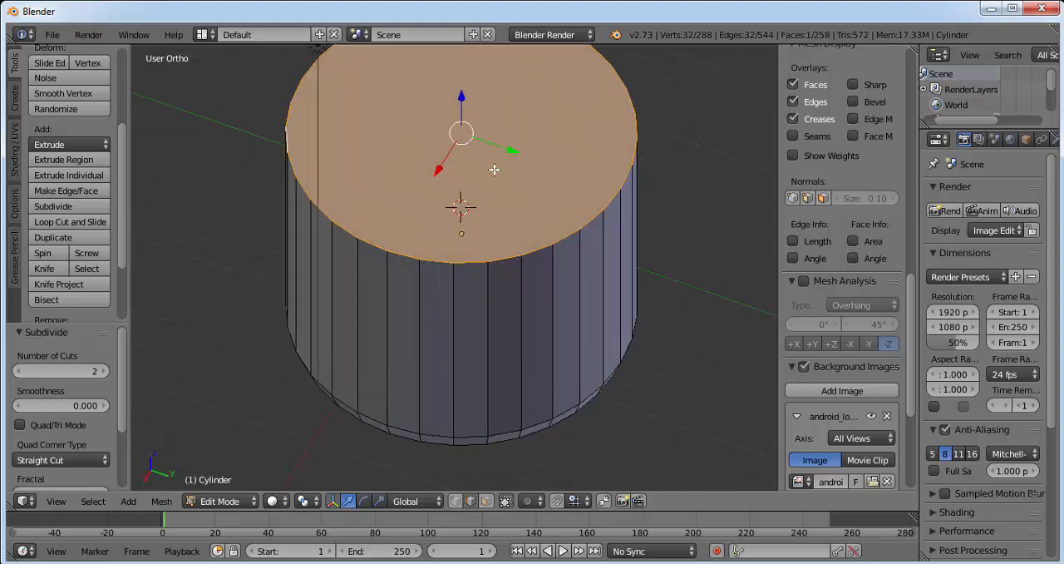
key(e)
right_click(454, 143)
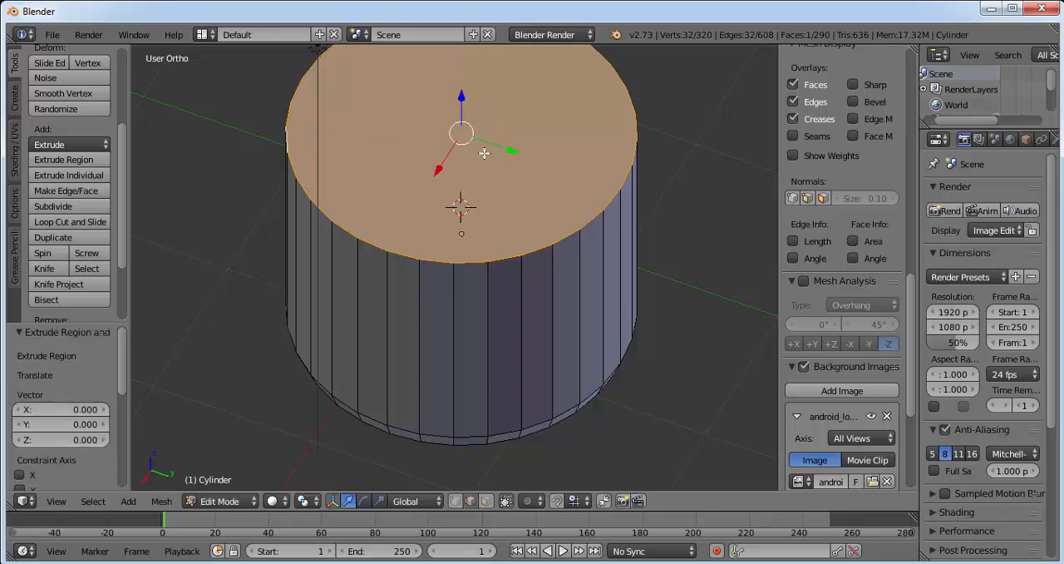
key(s)
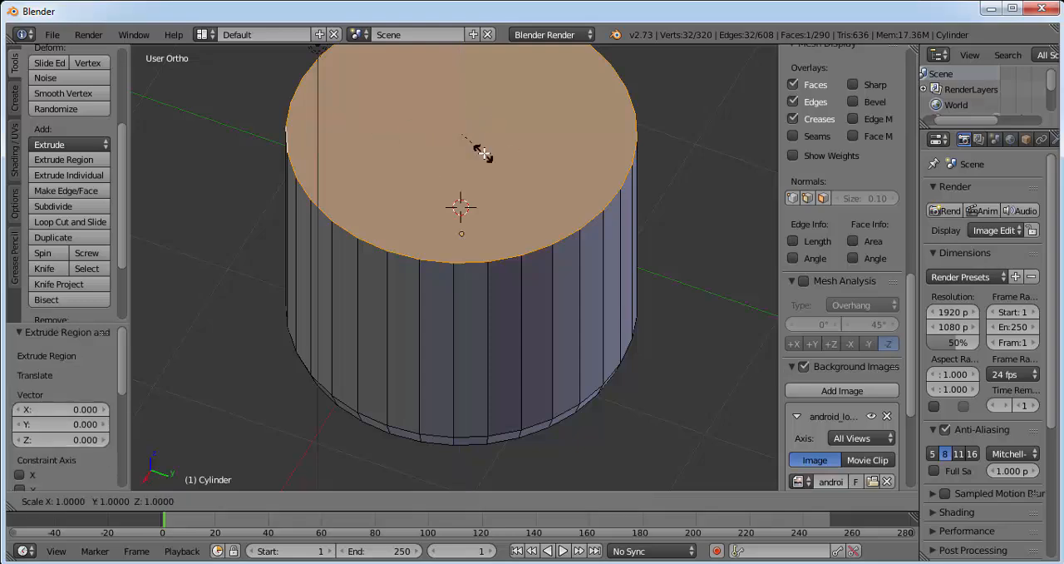
key(0)
key(Return)
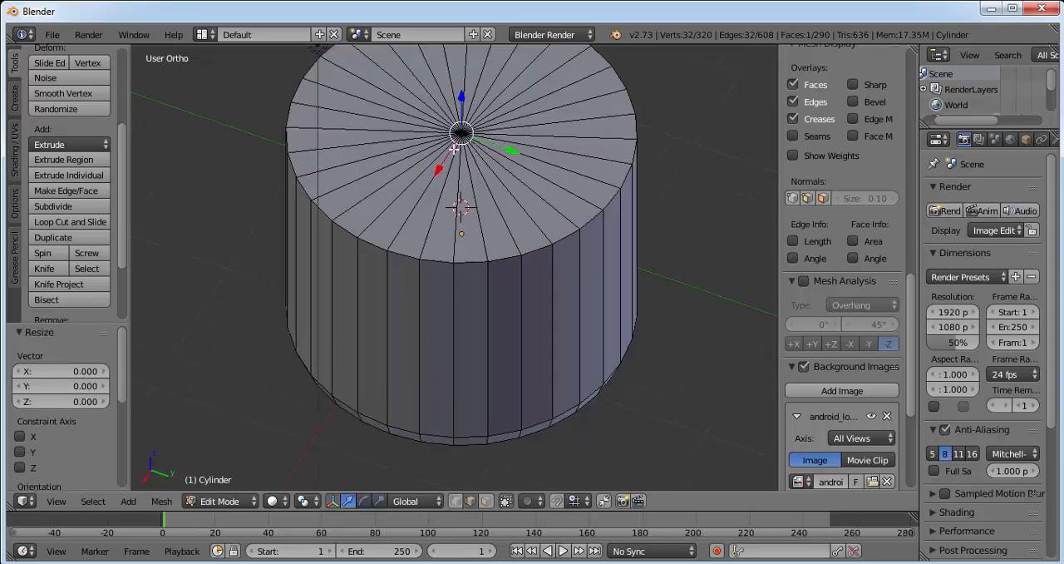
Step: Add a loop cut around the cylinder's side, slide it to about -0.975 just below the top rim, and clear the selection
middle_drag(482, 219, 474, 158)
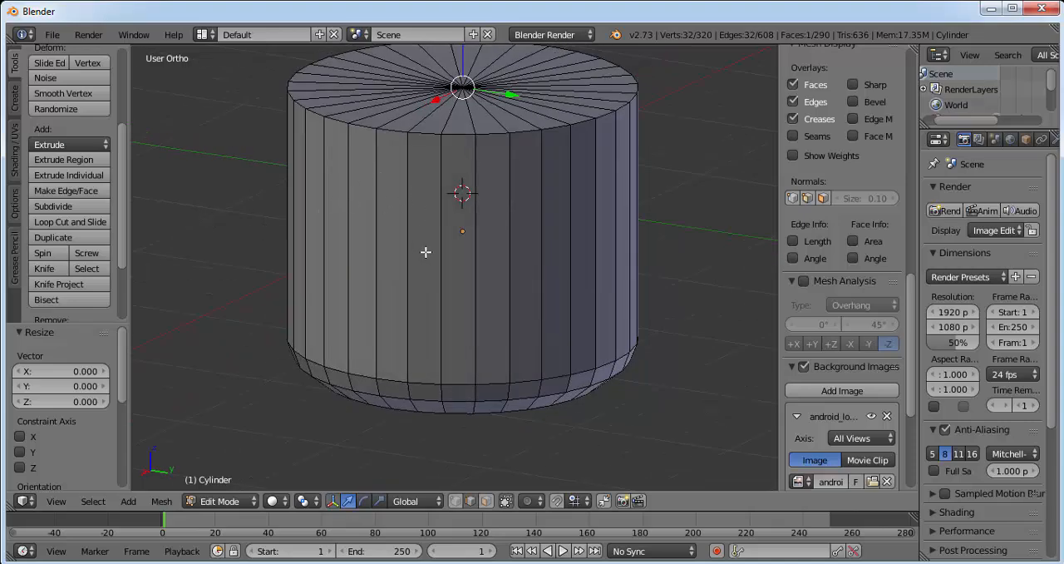
key(ctrl+r)
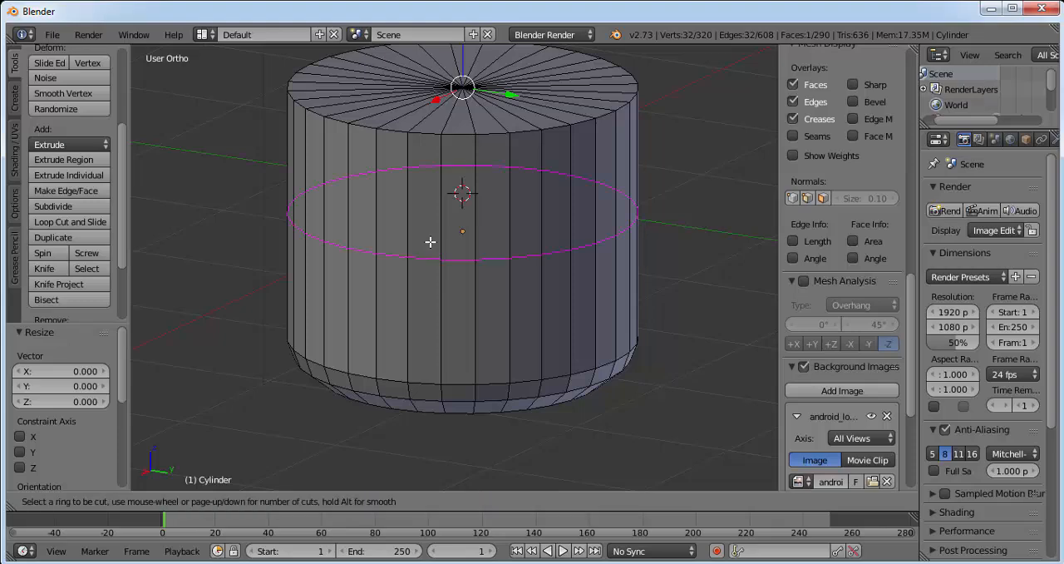
click(430, 242)
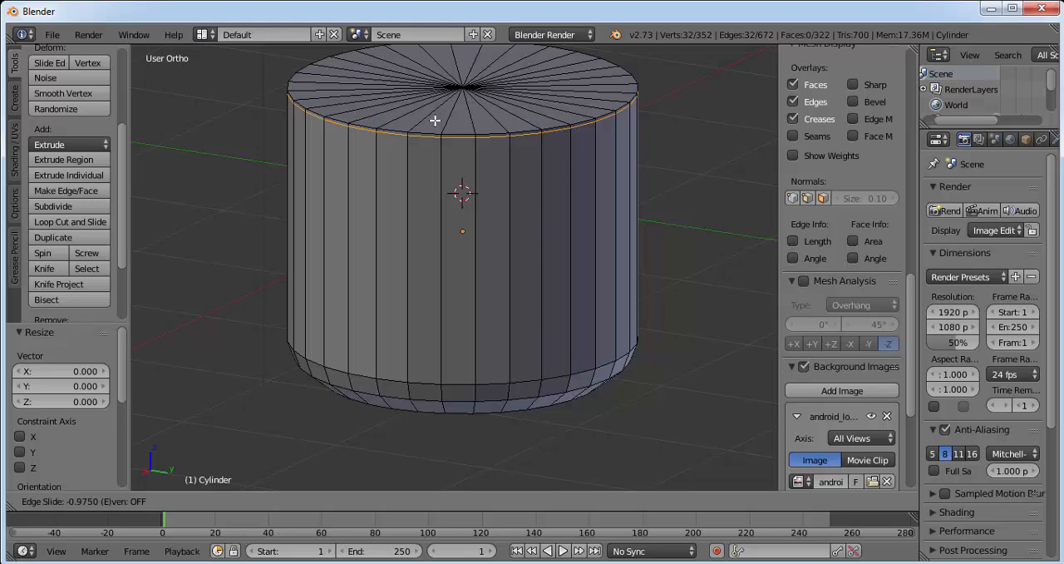
click(435, 120)
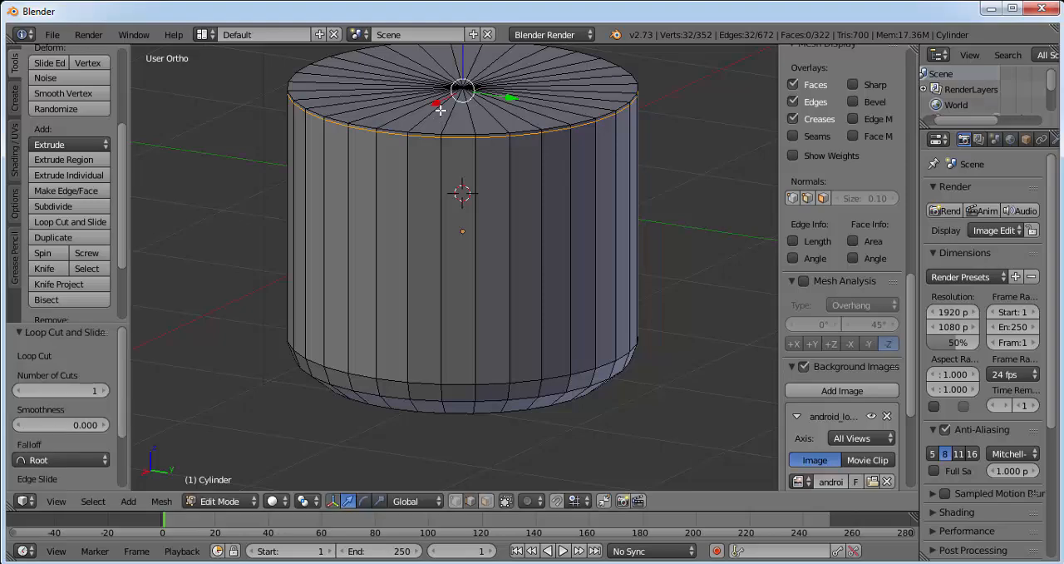
middle_drag(442, 111, 333, 115)
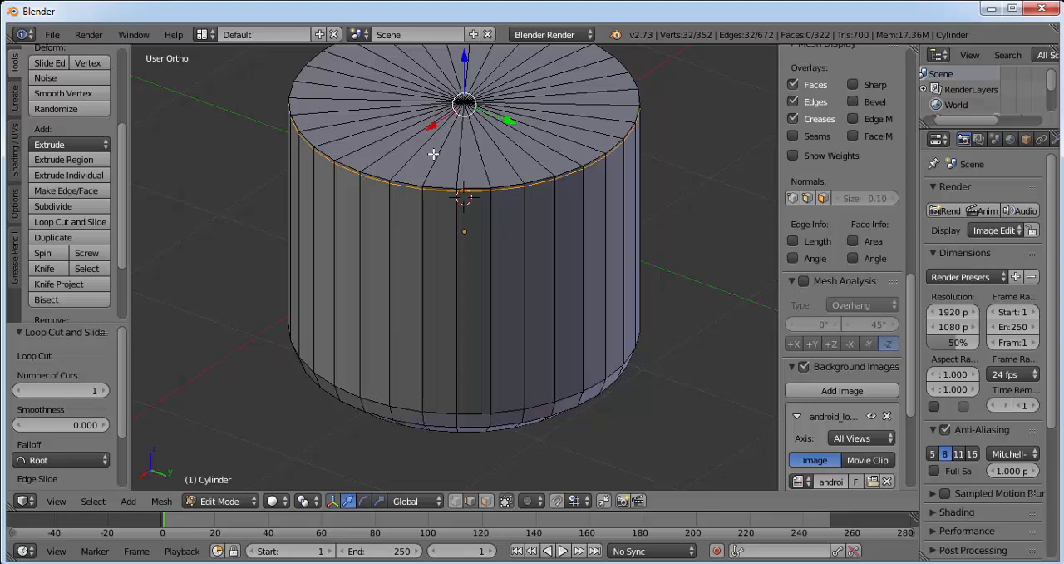
key(a)
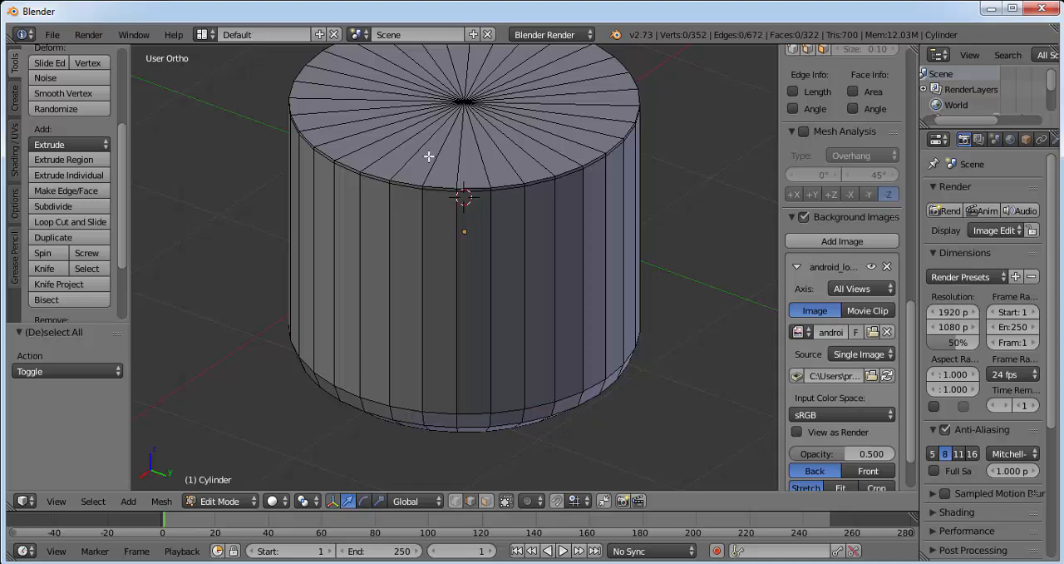
Step: Add a loop cut across the cylinder's top face and slide it to about 0.969, just inside the rim
key(ctrl+r)
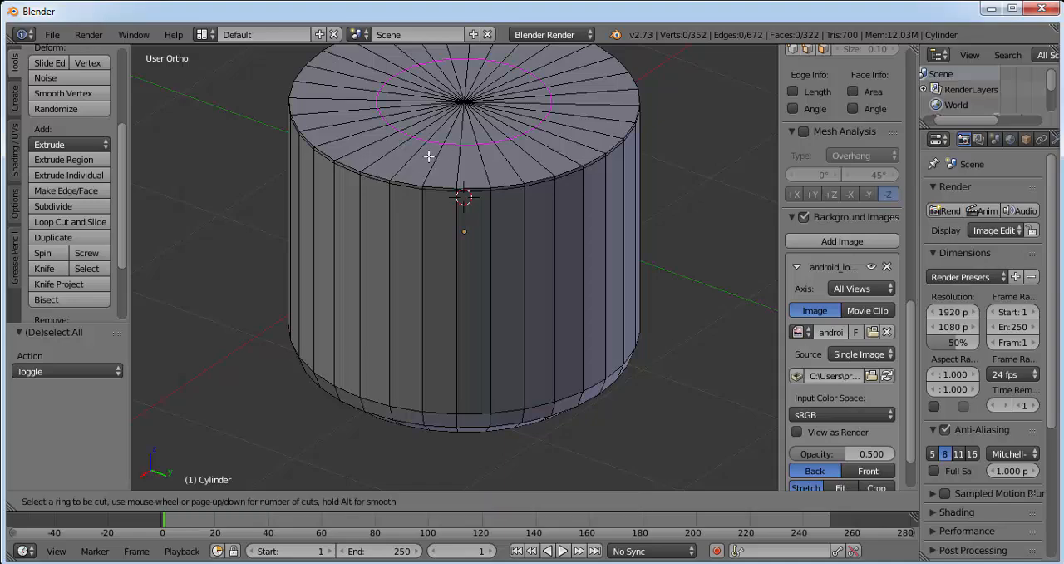
click(428, 156)
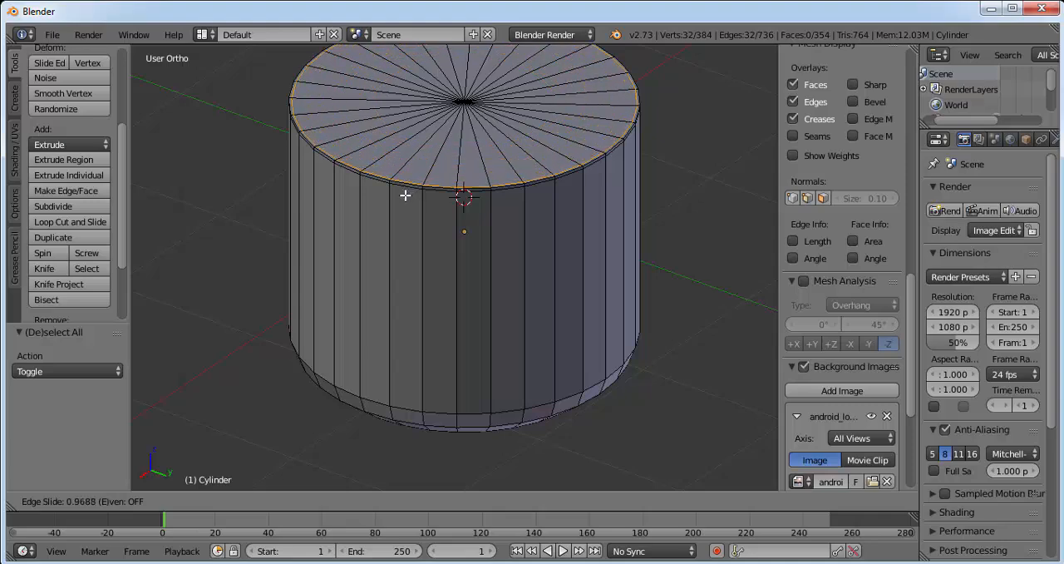
click(405, 195)
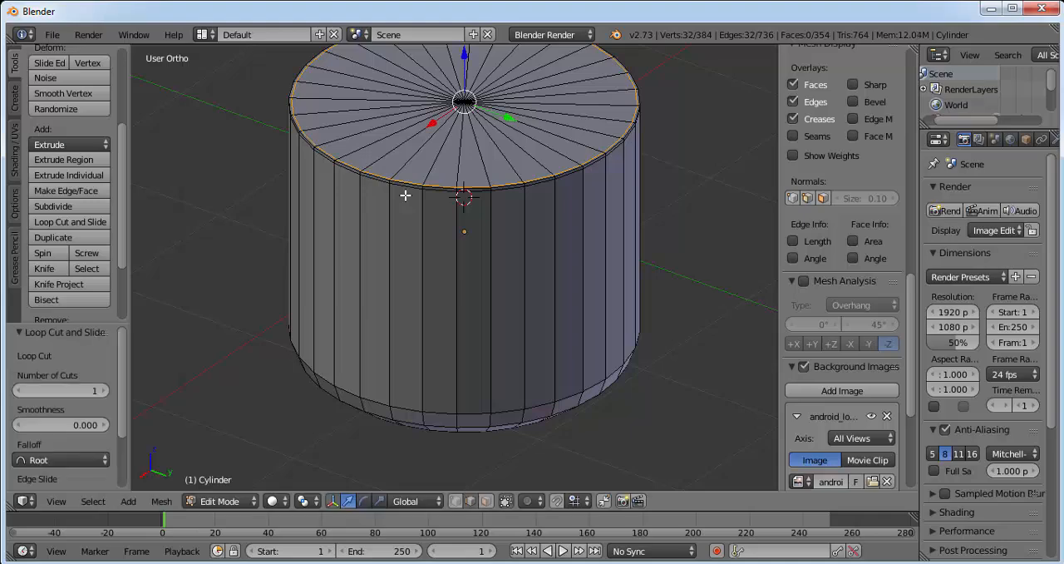
Step: Return the cylinder to Object Mode and apply smooth shading to it
click(220, 501)
click(223, 517)
click(296, 500)
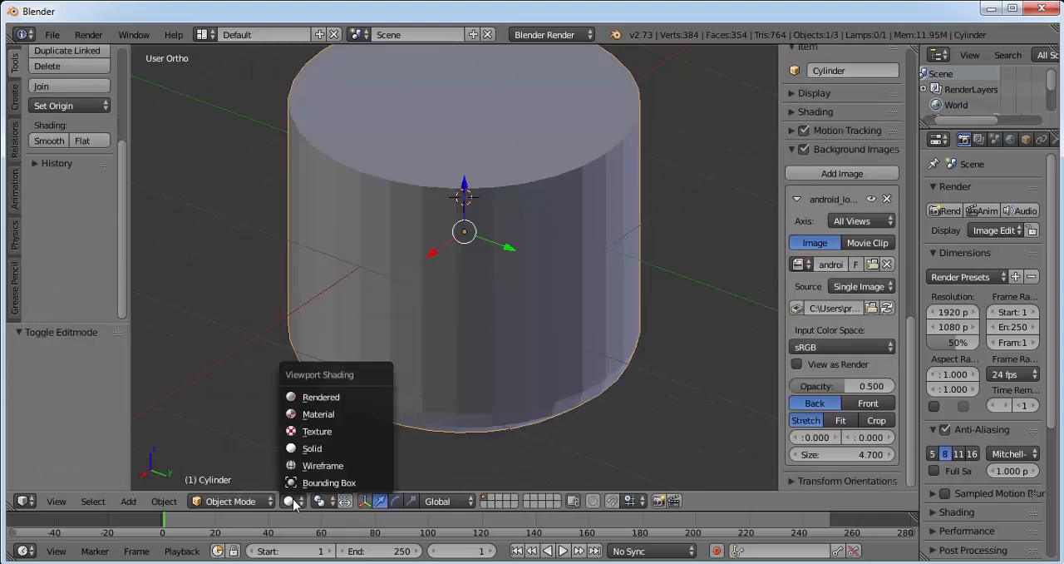
scroll(111, 177, up, 1)
scroll(99, 166, up, 1)
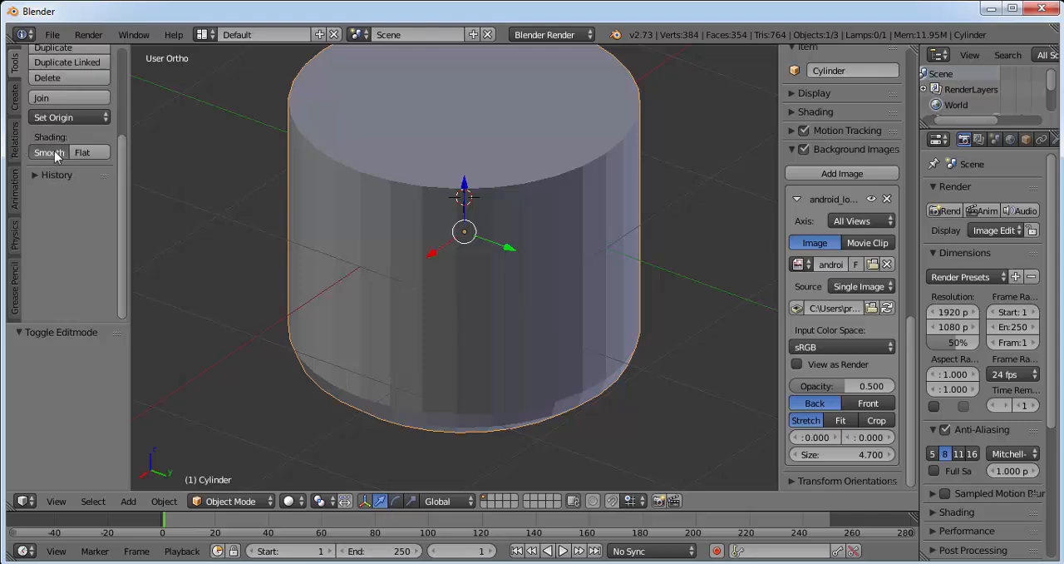
click(46, 149)
middle_drag(673, 249, 646, 219)
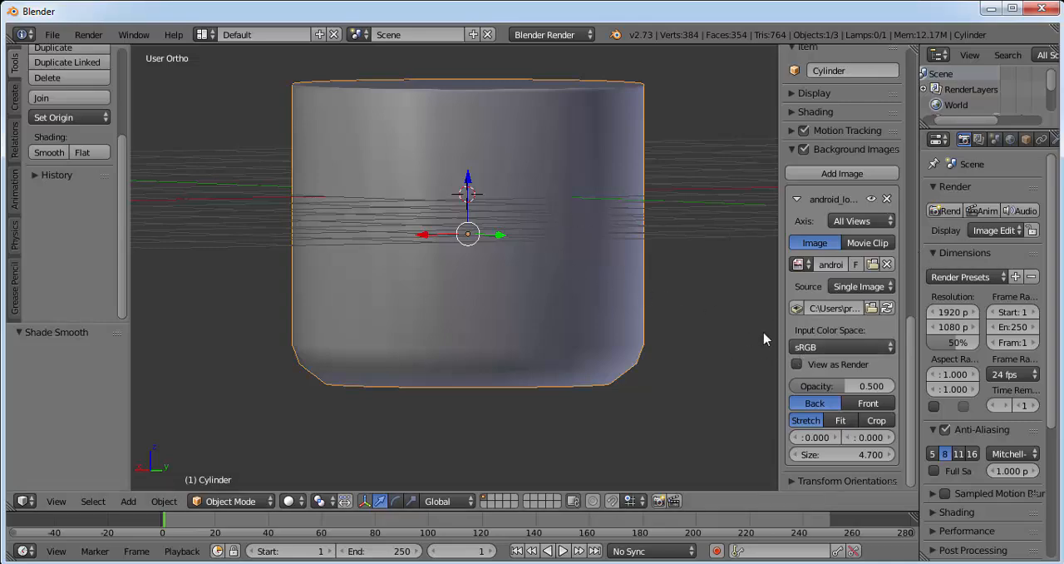
Step: Add a Subdivision Surface modifier to the cylinder, set its view subdivisions to 2 and apply the modifier
key(n)
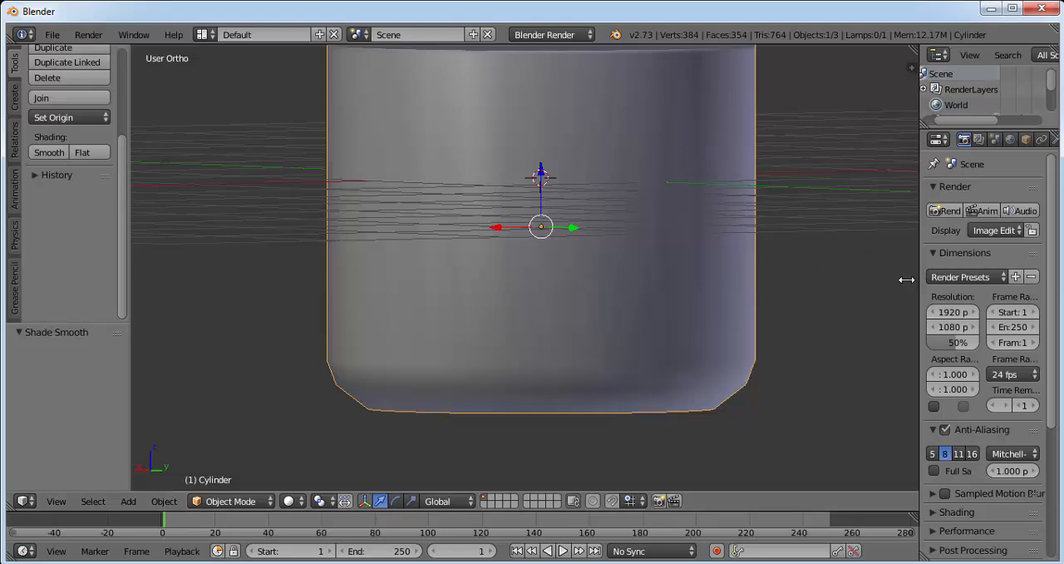
drag(906, 279, 845, 281)
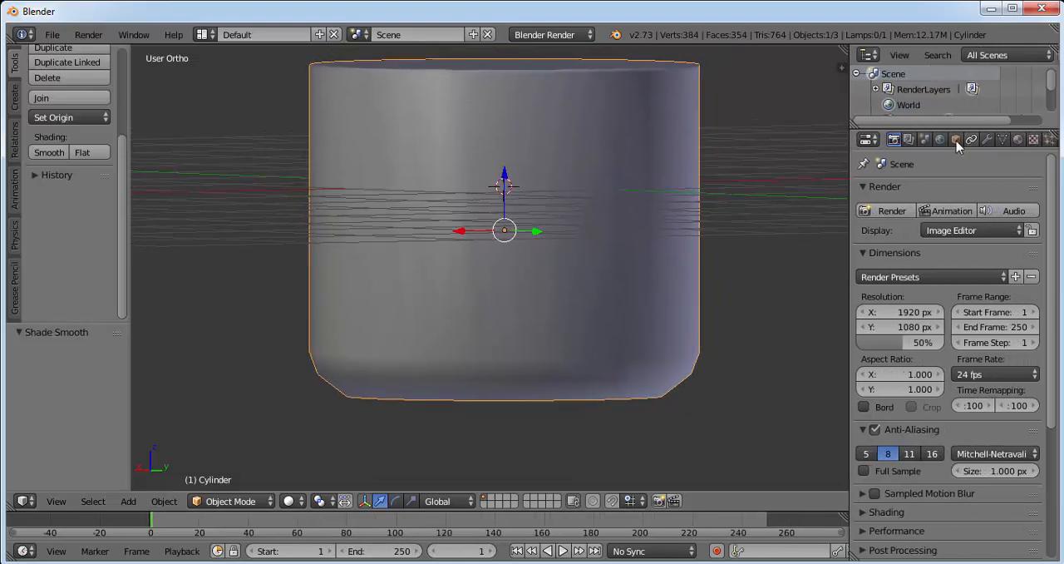
click(991, 142)
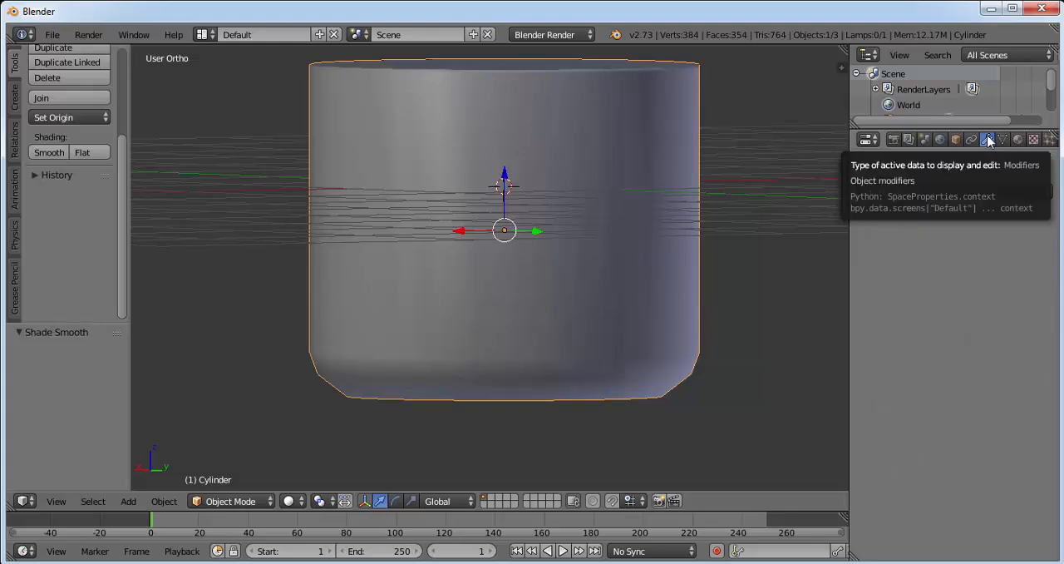
click(890, 197)
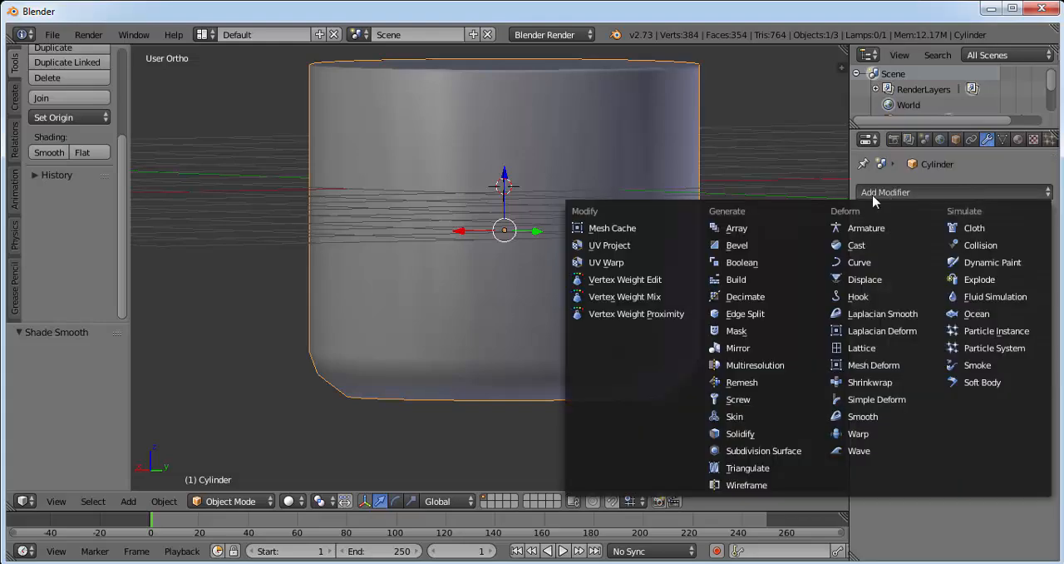
click(752, 452)
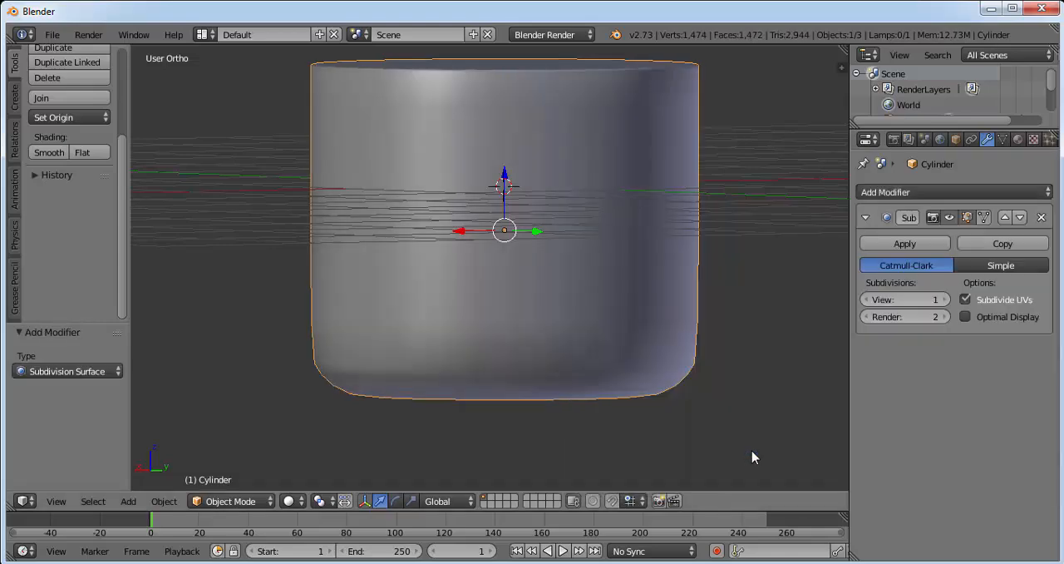
click(945, 299)
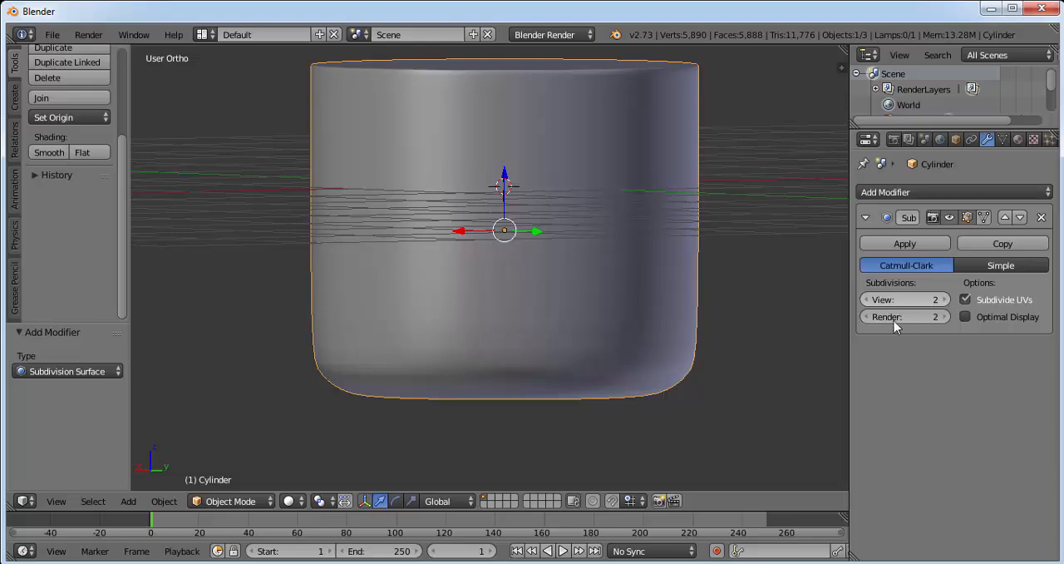
click(889, 245)
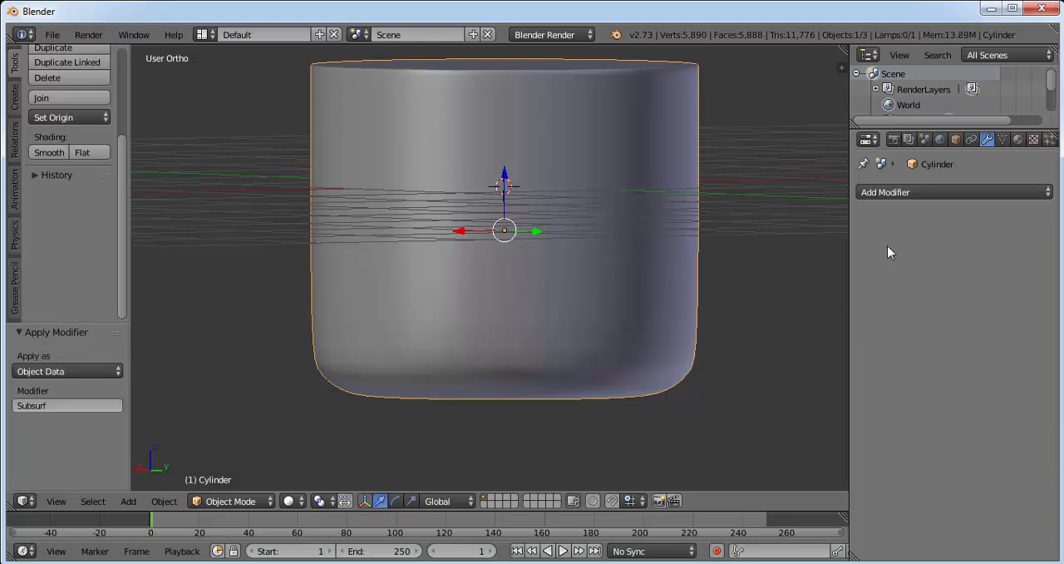
Step: In front view, add a UV sphere with 32 segments, 16 rings and size 1.000 for the head
click(56, 501)
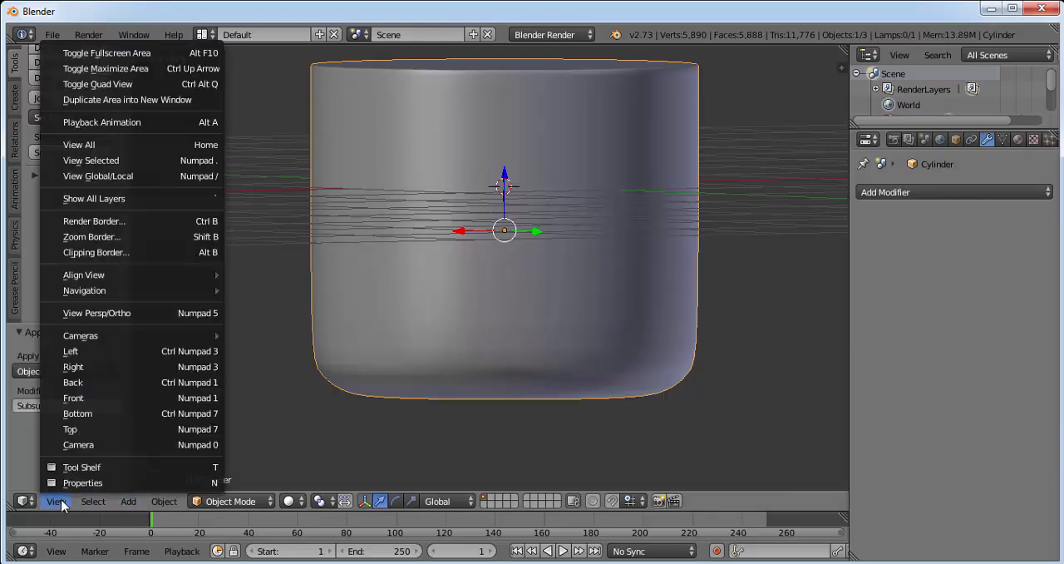
click(108, 398)
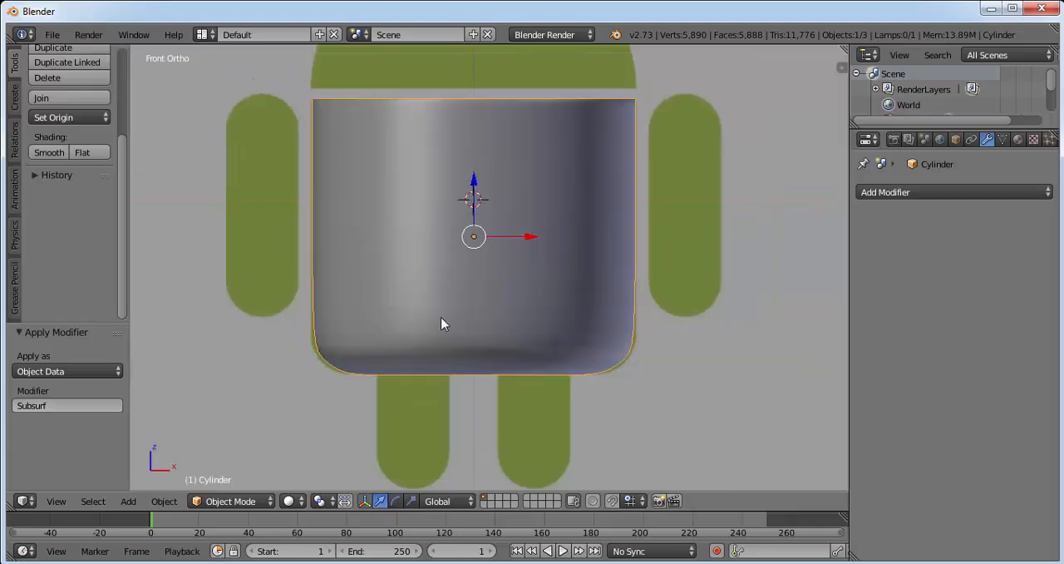
middle_drag(541, 207, 435, 288)
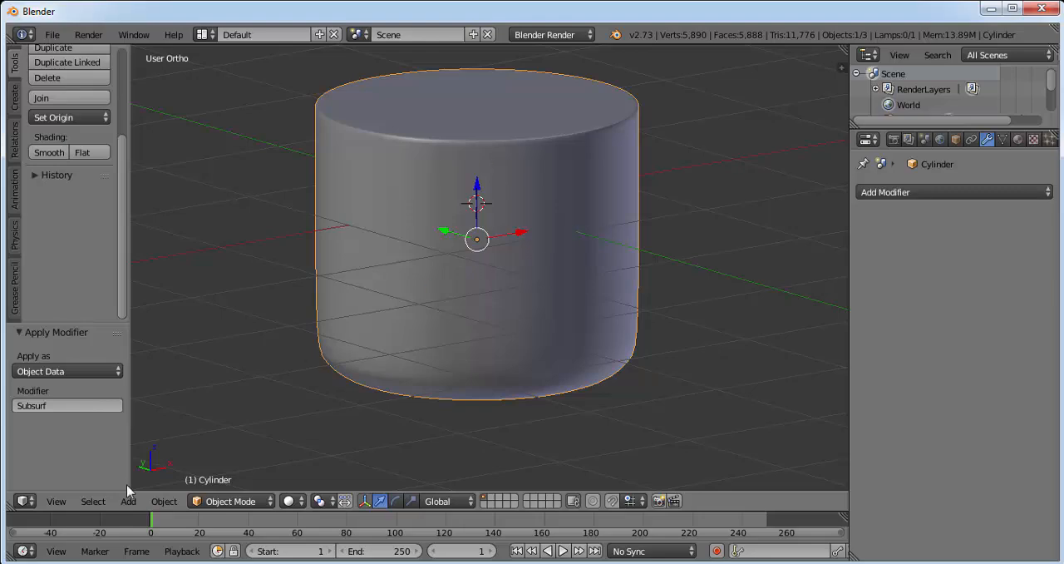
click(60, 504)
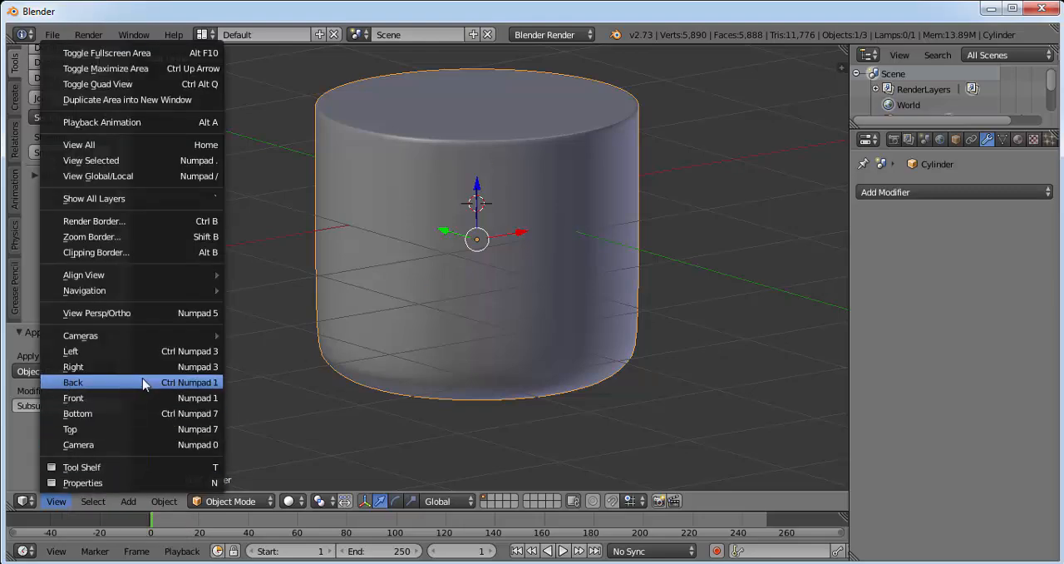
click(144, 397)
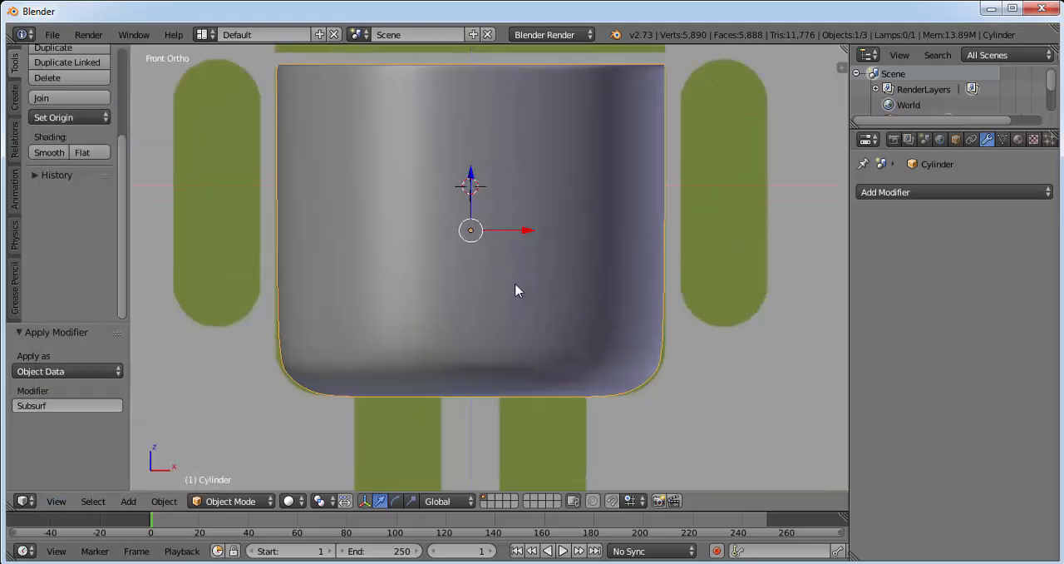
scroll(532, 198, down, 1)
shift+middle_drag(523, 197, 511, 288)
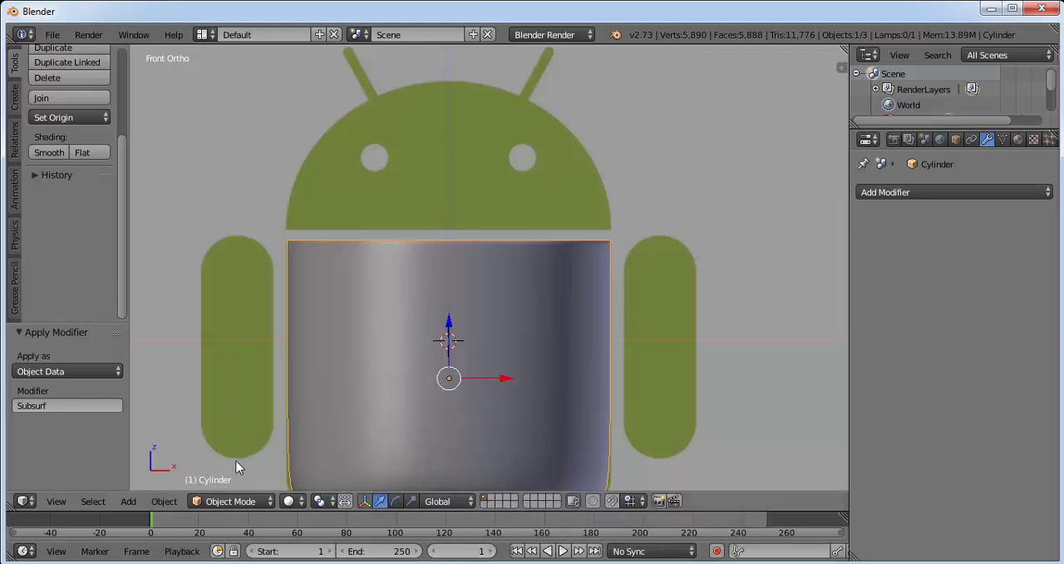
click(128, 502)
mouse_move(151, 484)
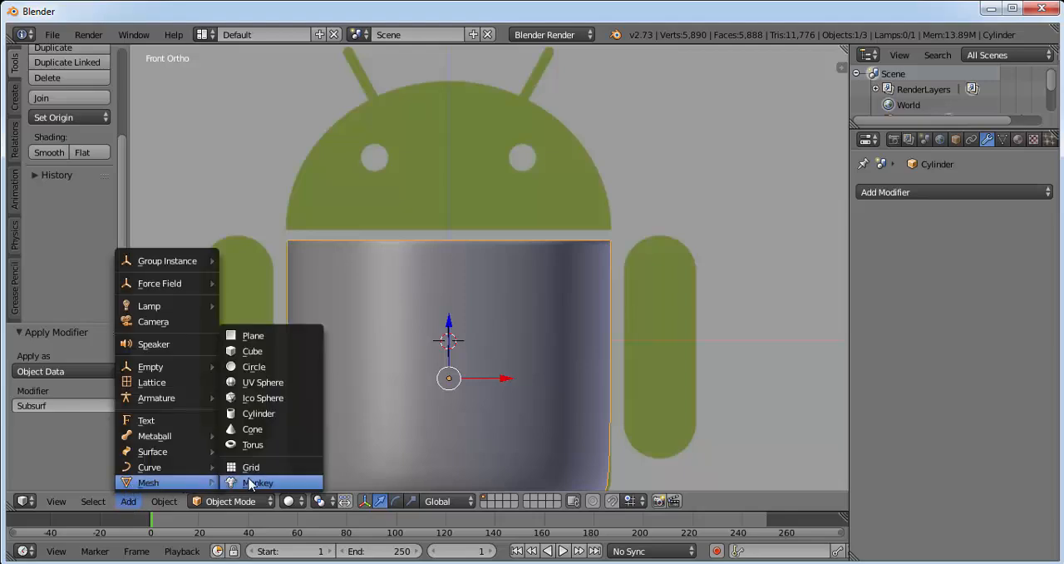
click(275, 383)
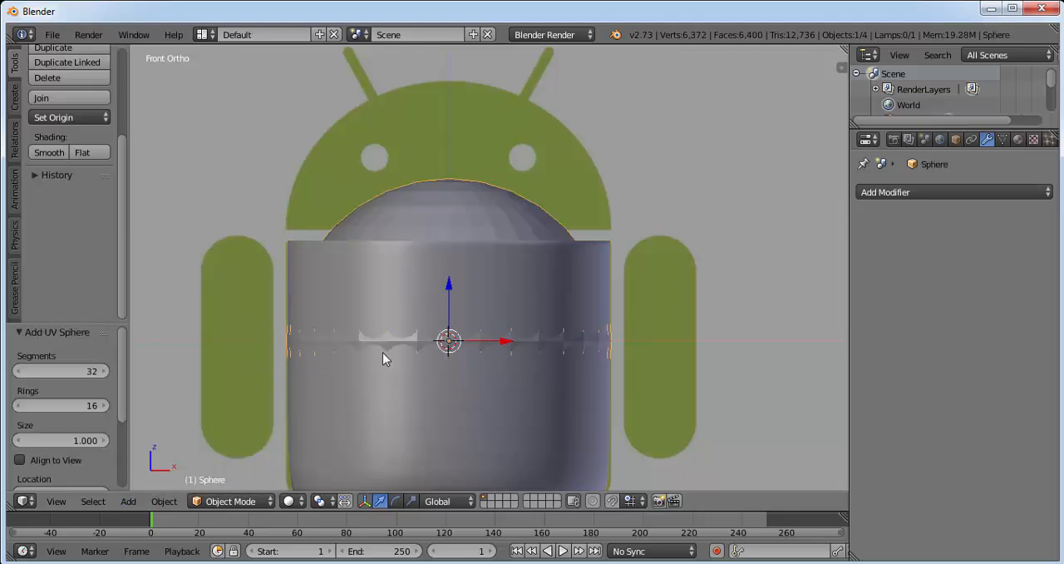
Step: Move the sphere up about 0.610 along Z so its top meets the top of the reference head
key(g)
key(z)
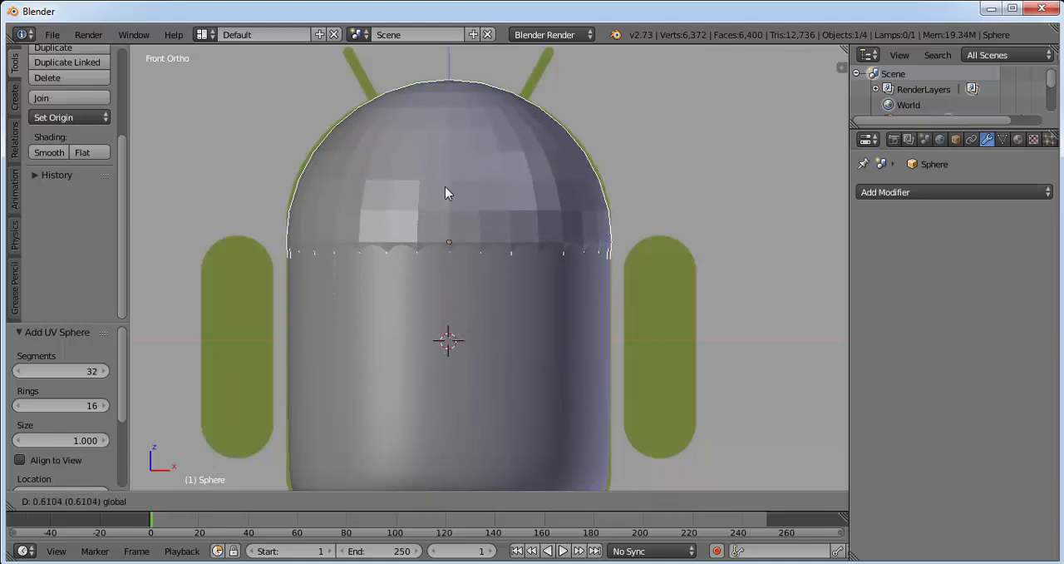
click(445, 191)
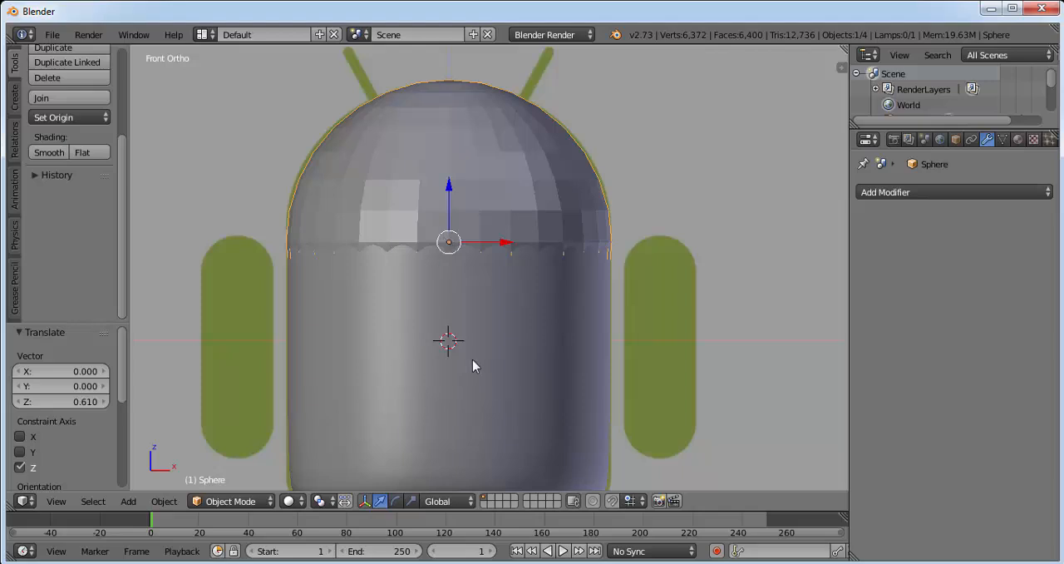
Step: Hide the cylinder body from the viewport and set the viewport shading to Wireframe
right_click(471, 386)
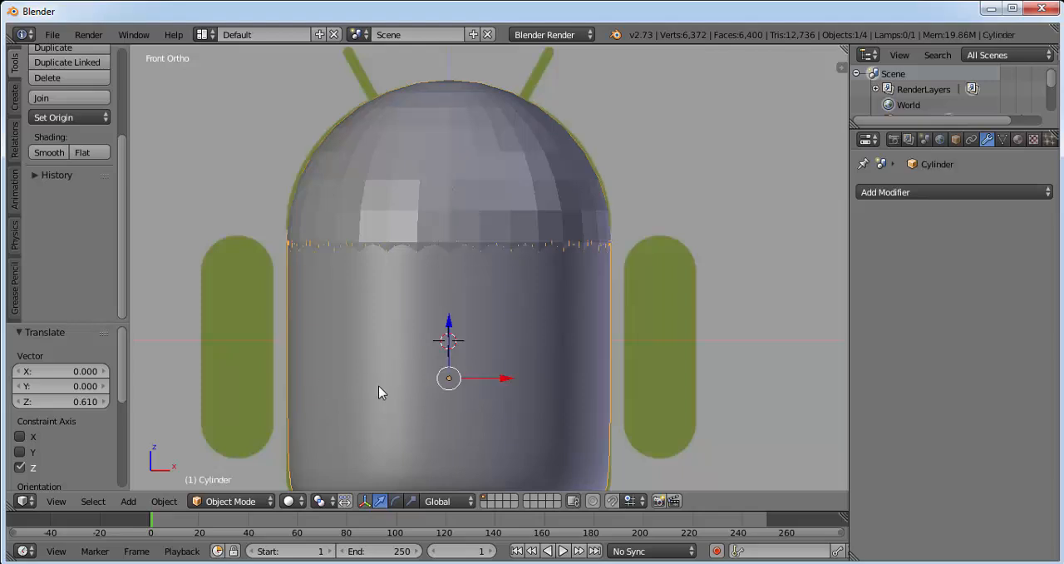
scroll(1051, 93, down, 2)
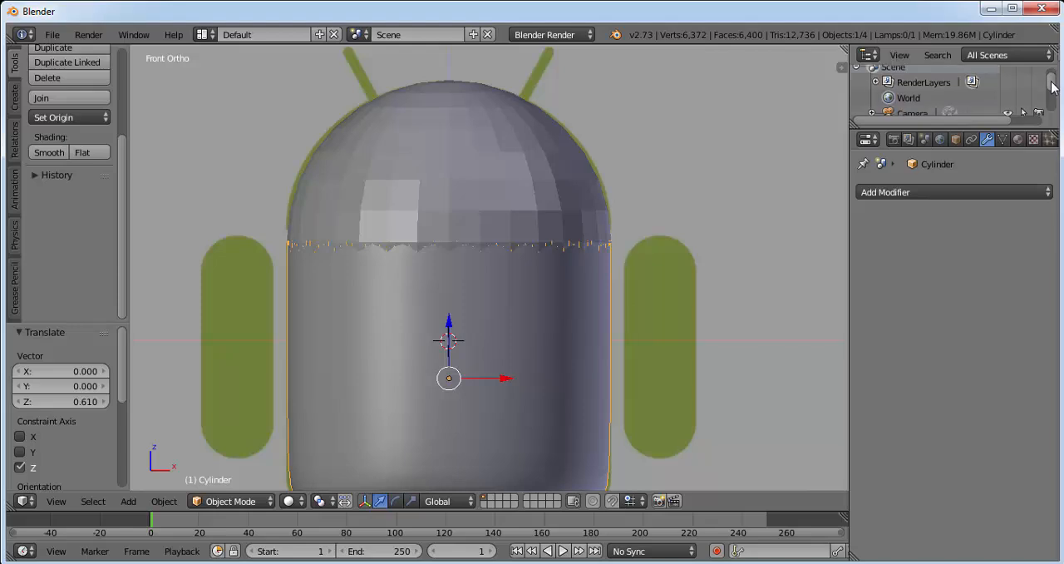
scroll(1051, 95, down, 2)
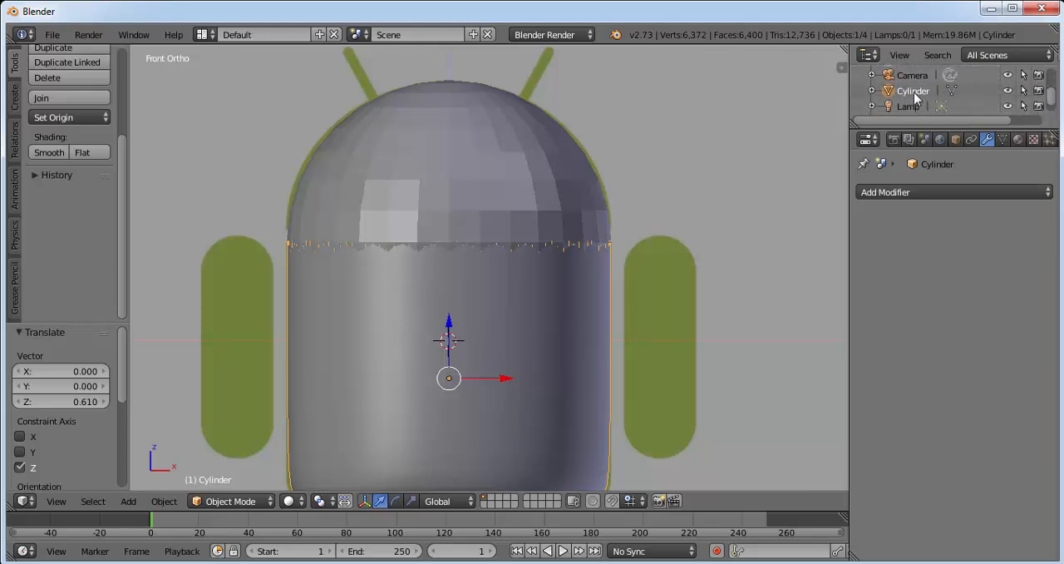
click(1008, 91)
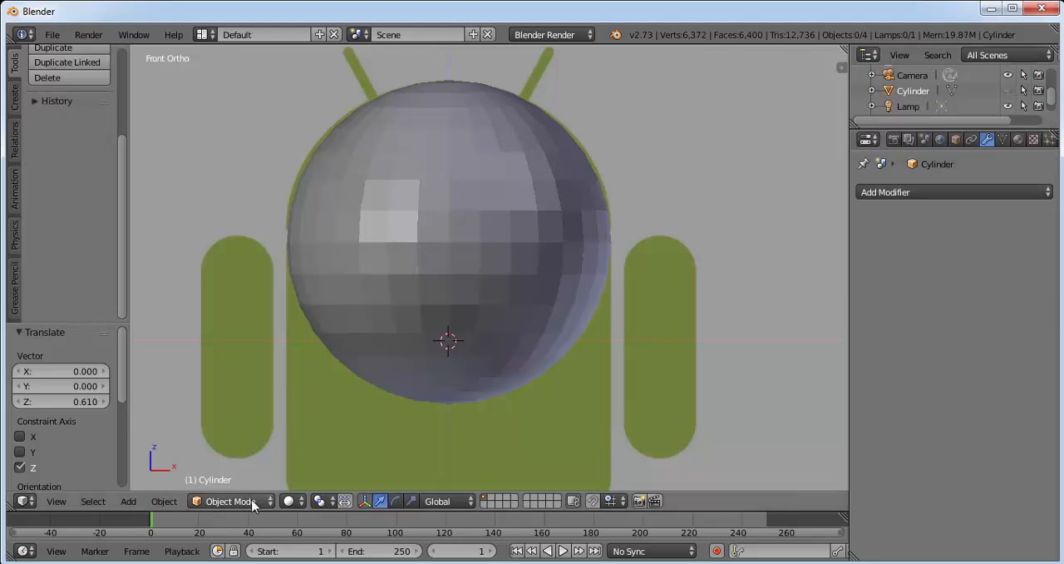
click(294, 501)
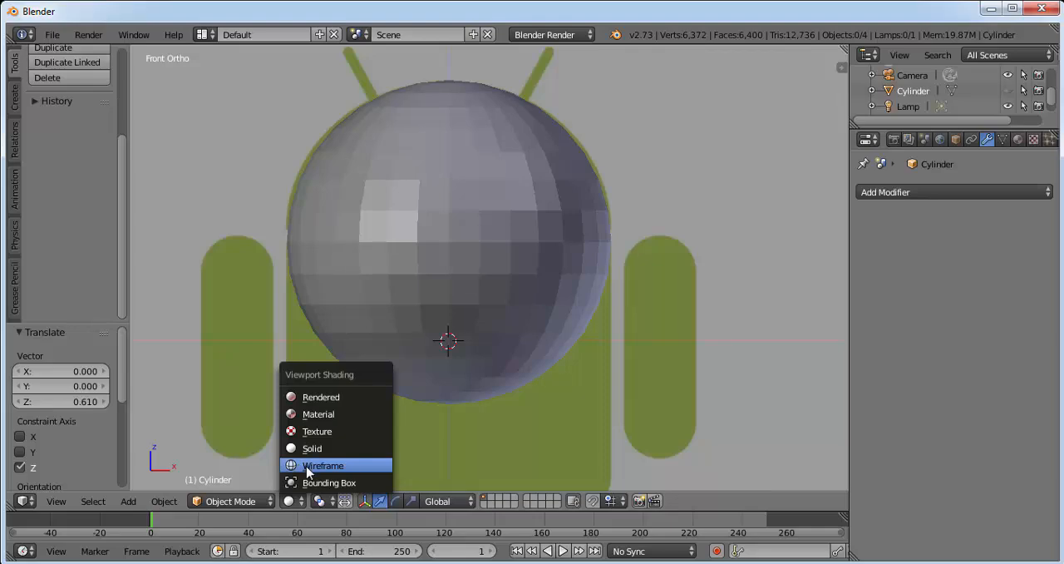
click(306, 464)
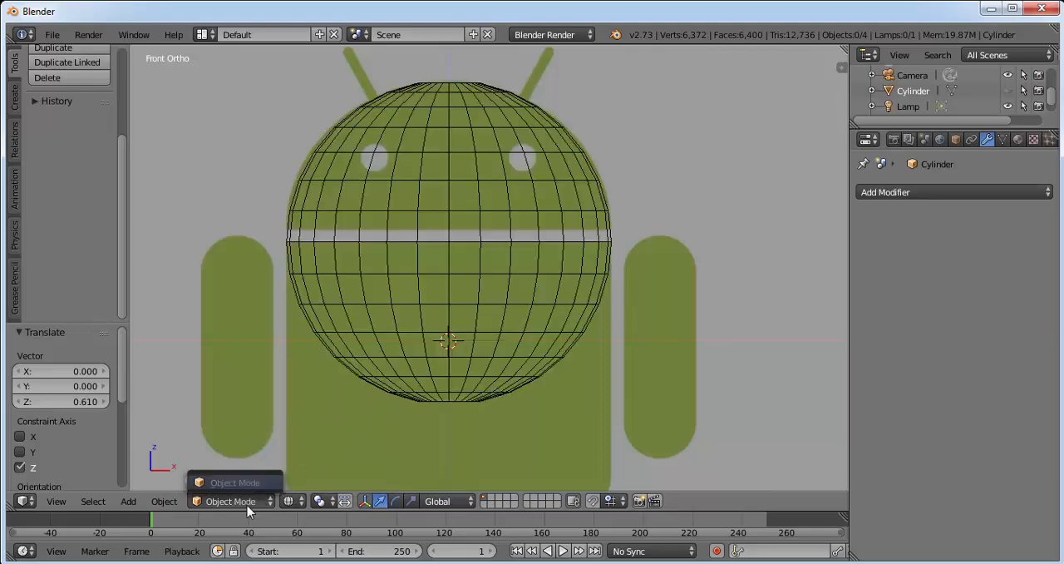
click(291, 501)
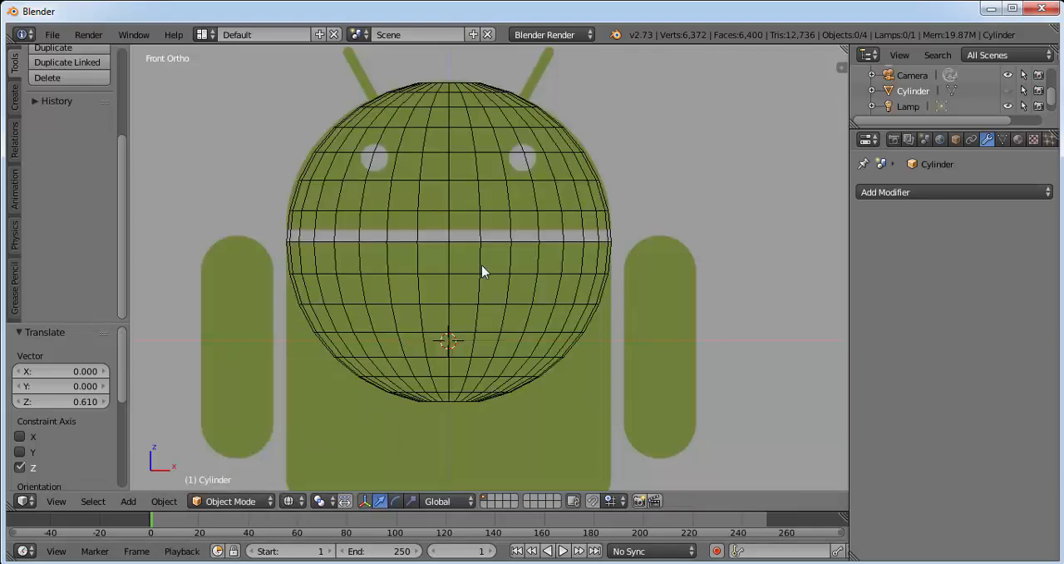
Step: In Edit Mode, add a horizontal loop cut just above the sphere's equator and slide it about 0.20 to the reference head's lower edge
right_click(481, 265)
click(243, 499)
click(254, 463)
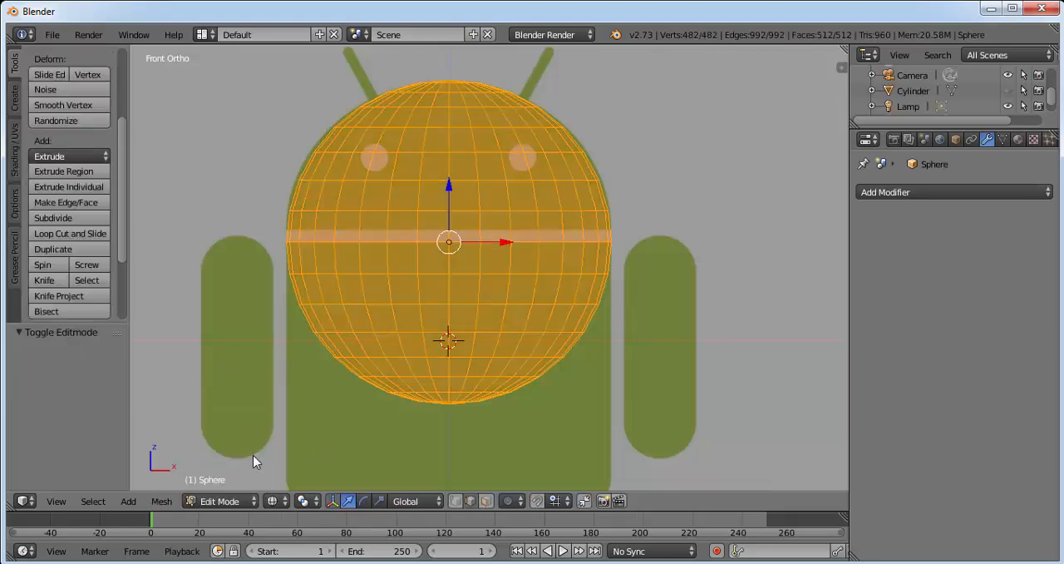
key(a)
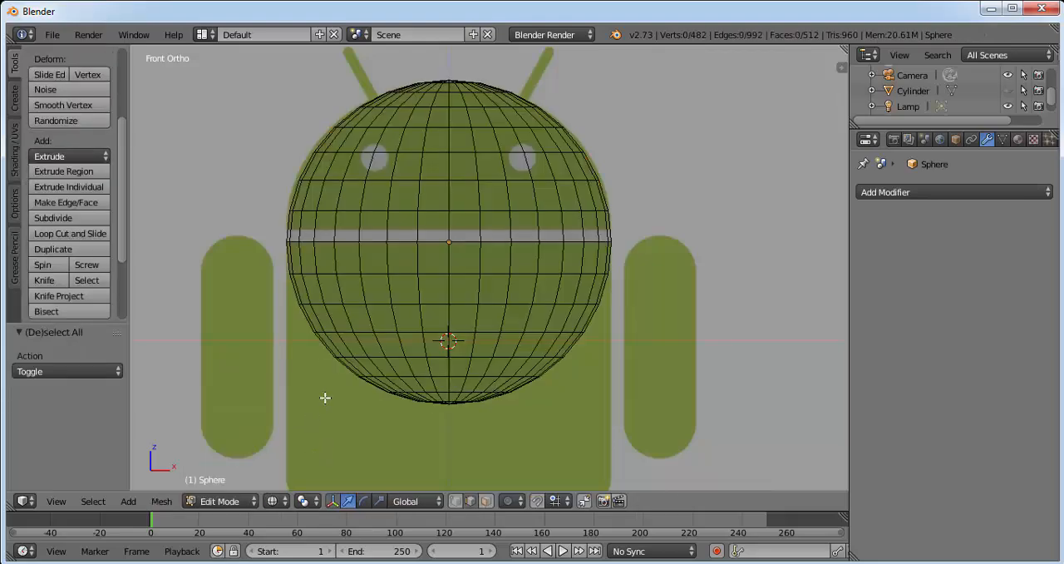
key(ctrl+r)
click(370, 227)
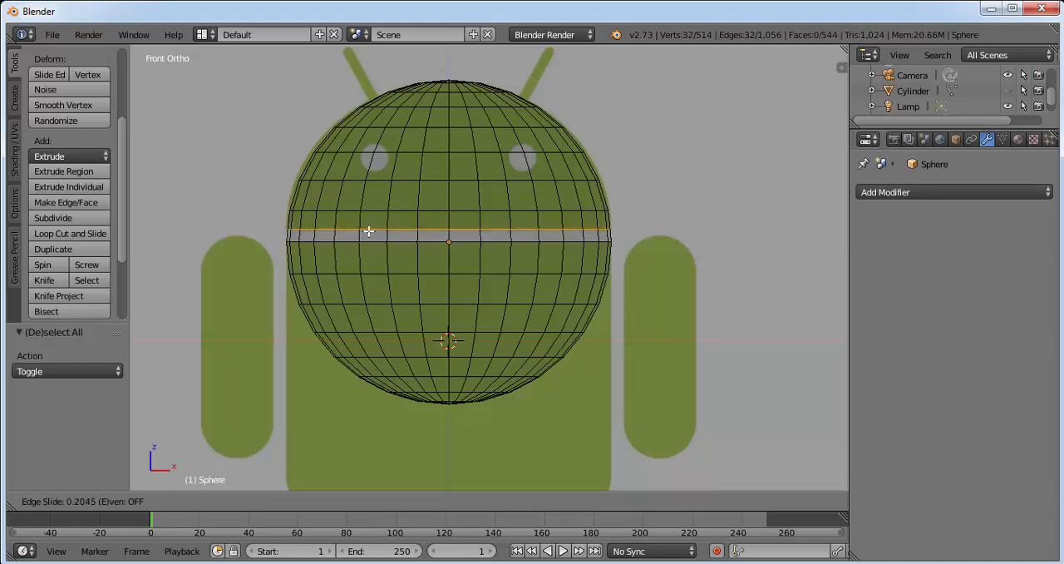
click(368, 230)
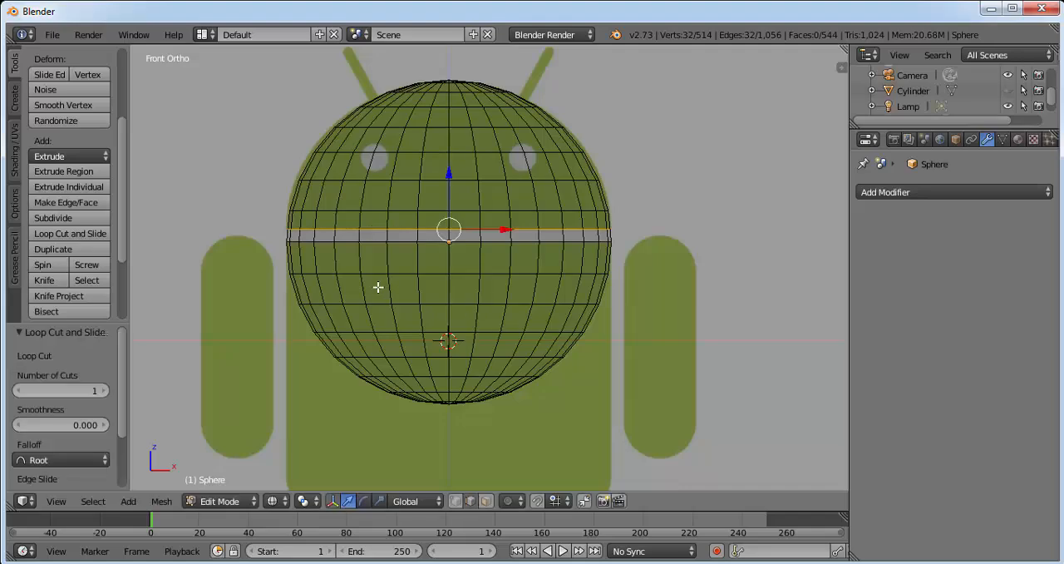
Step: Box-select all sphere vertices below the new edge loop and delete them to leave a dome
key(a)
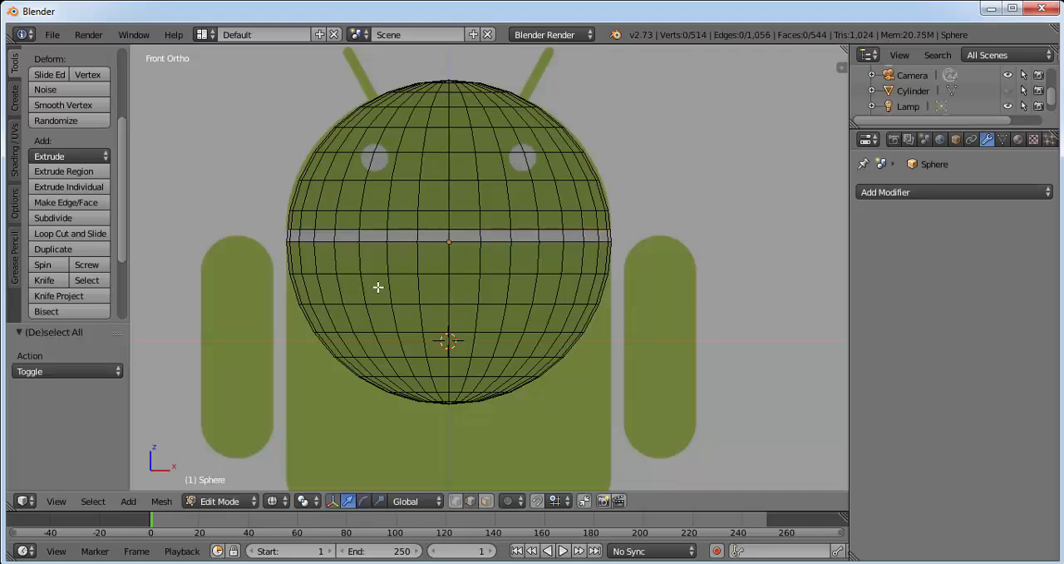
key(b)
drag(273, 235, 667, 425)
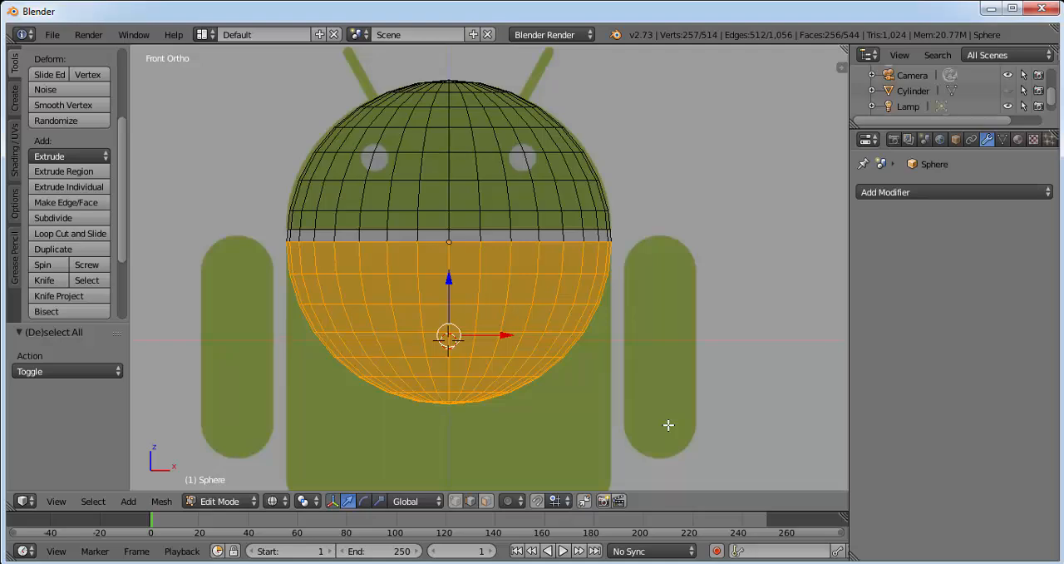
key(x)
click(621, 359)
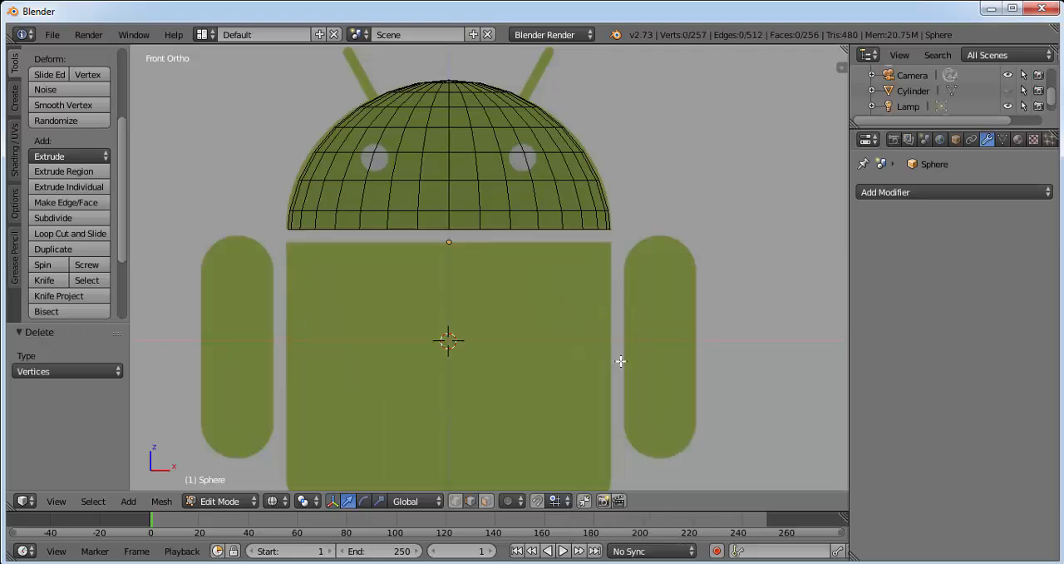
Step: Set the viewport shading to Solid and select the edge loop around the dome's open bottom rim
middle_drag(563, 305, 340, 230)
click(218, 502)
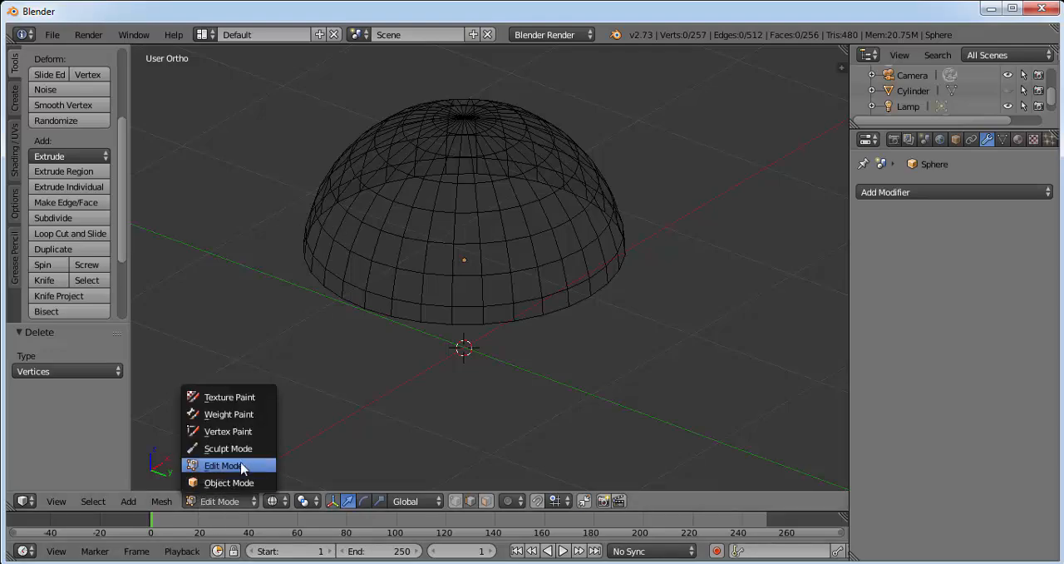
click(284, 501)
click(300, 448)
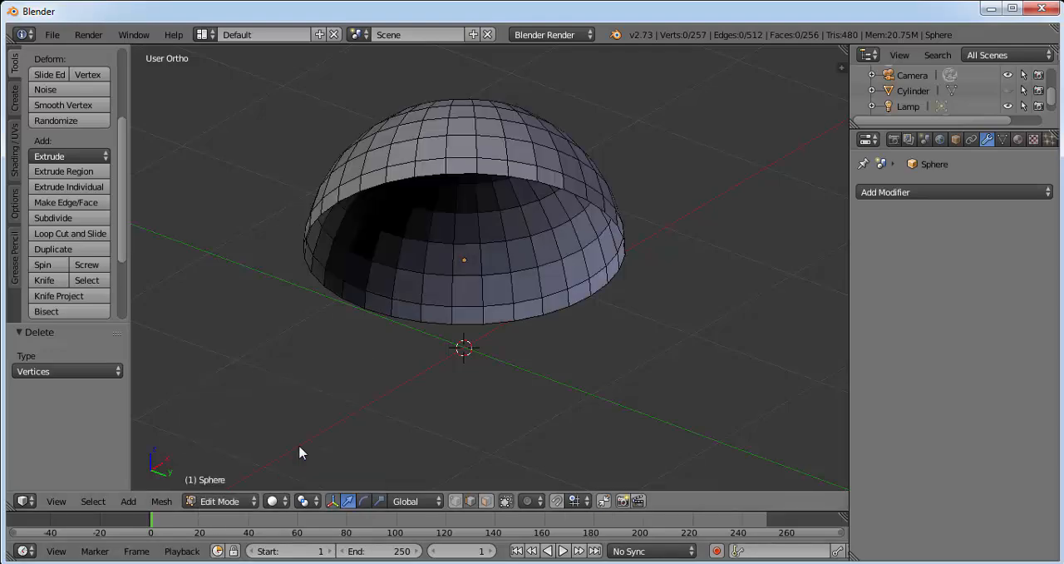
middle_drag(466, 273, 430, 283)
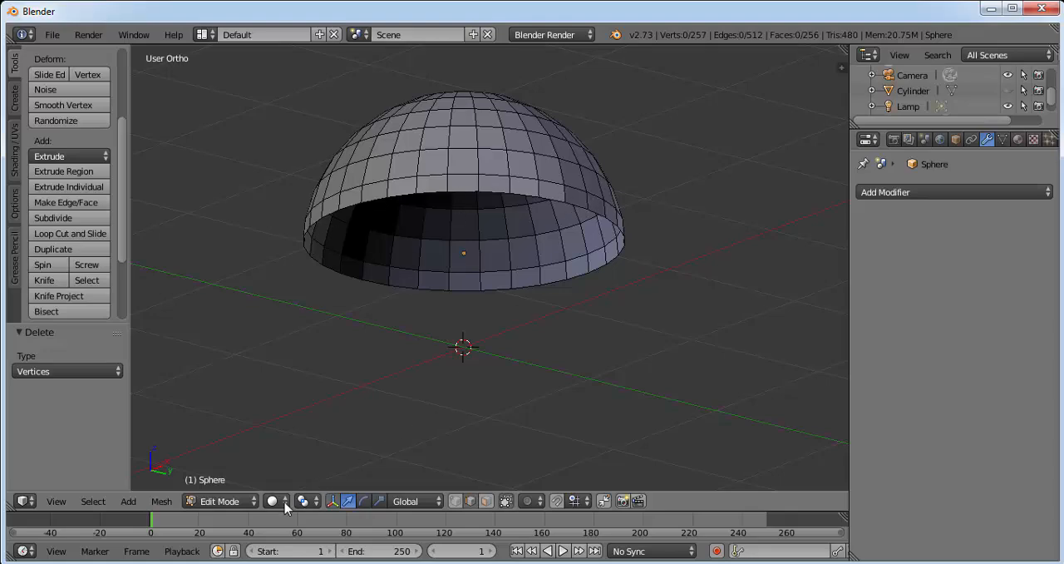
alt+right_click(375, 199)
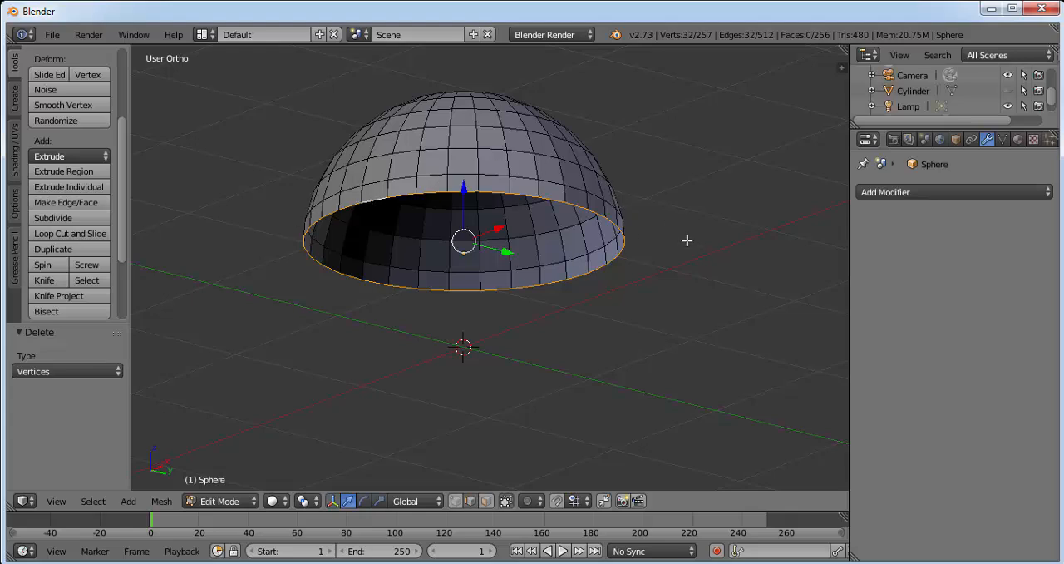
Step: Extrude the bottom rim in place and scale the new loop to 0 to close the dome's underside
key(e)
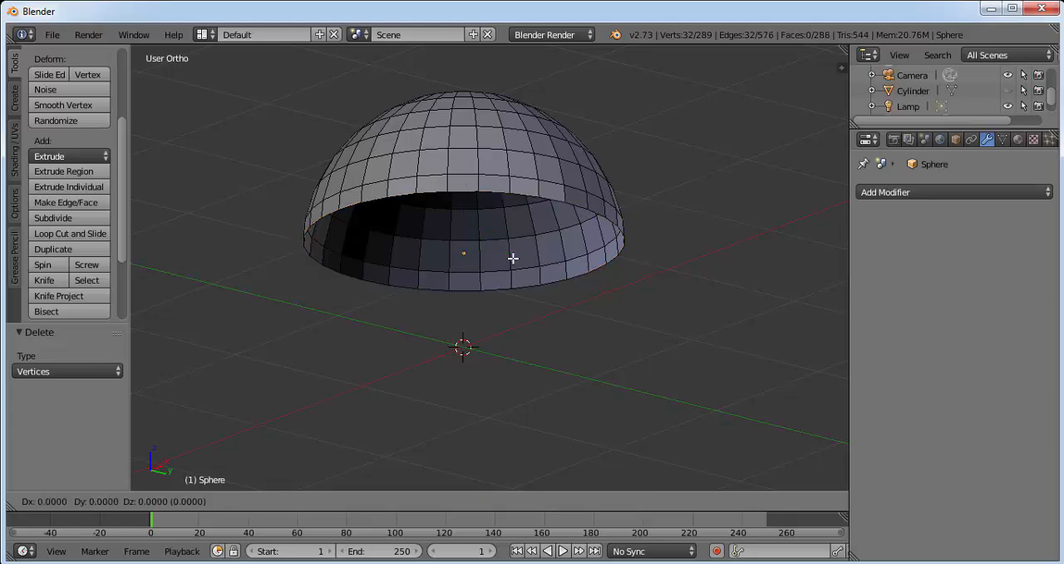
click(513, 258)
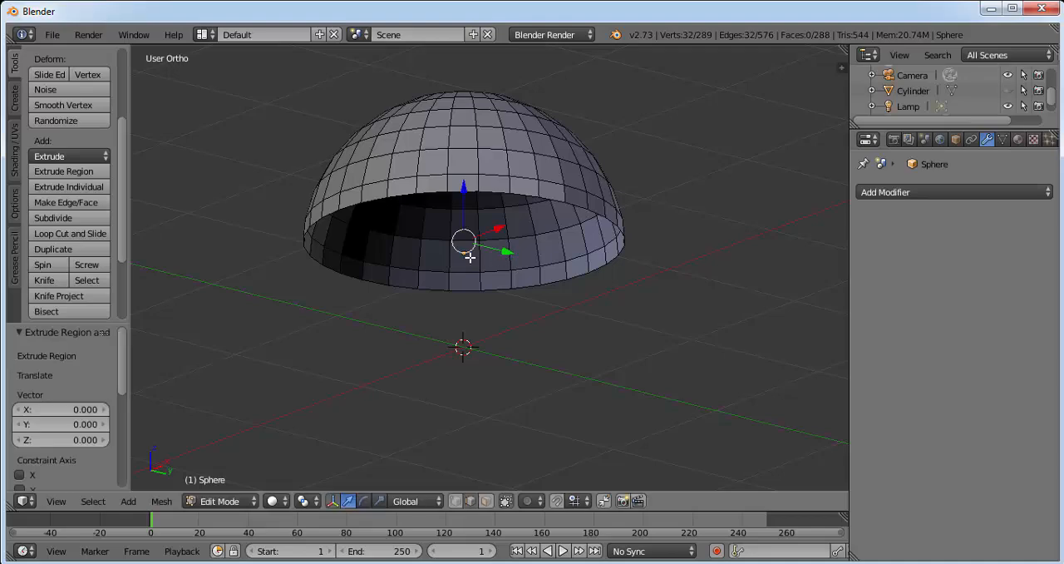
text(s)
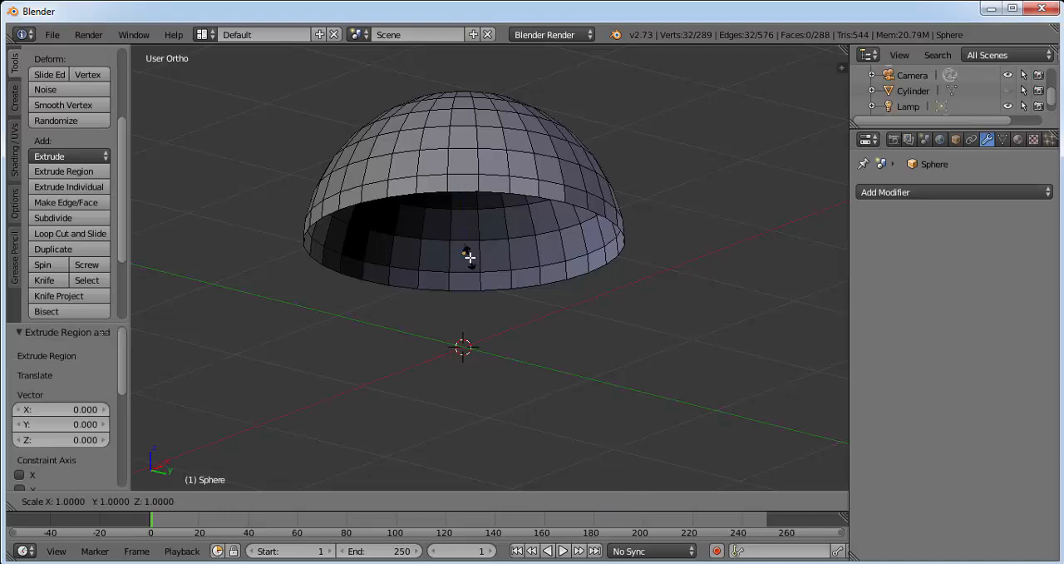
text(0)
key(Return)
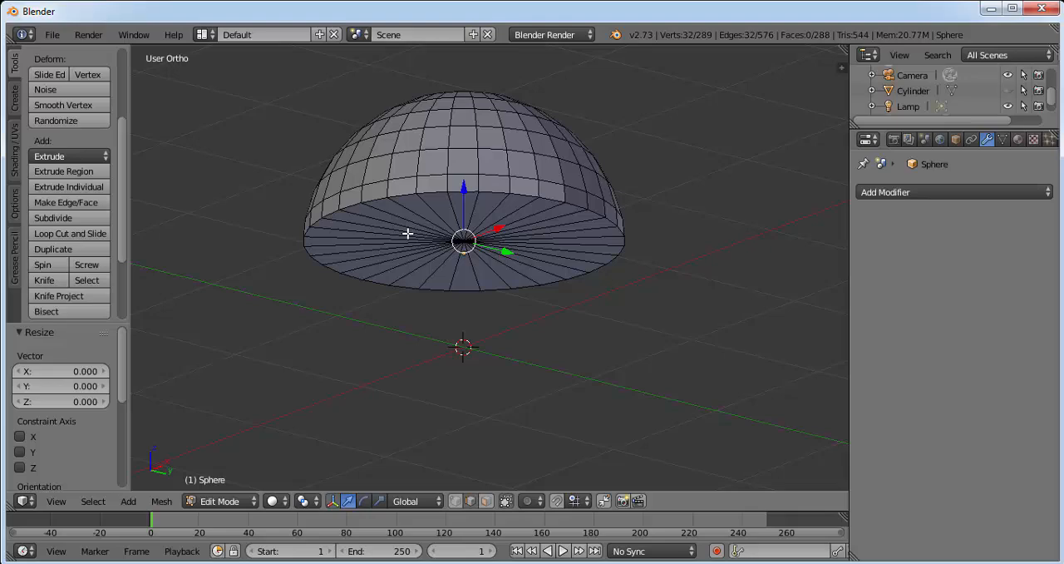
Step: Add a loop cut on the dome's flat underside and slide it about 0.96 toward the outer rim
key(ctrl+r)
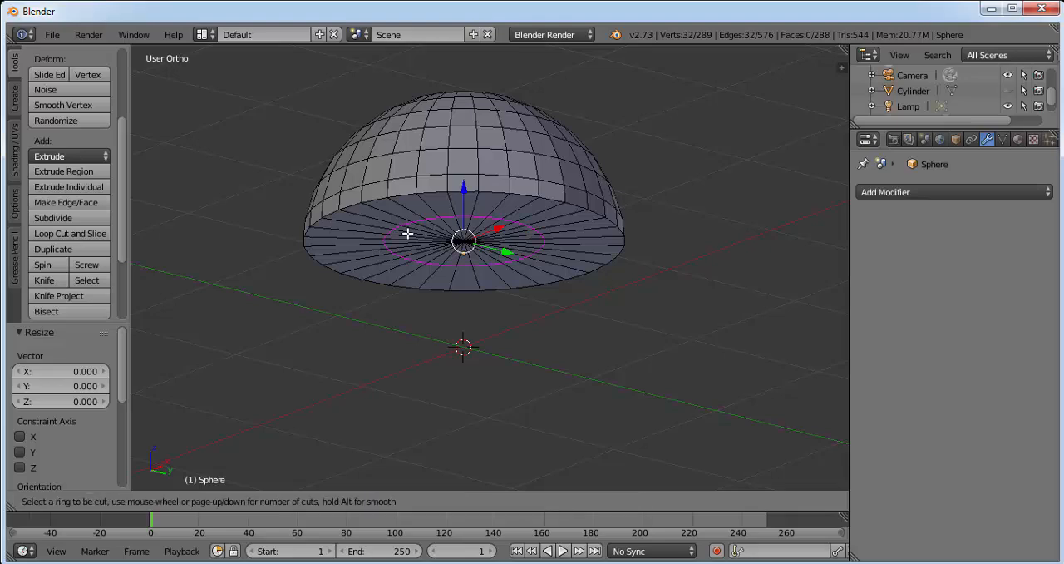
click(408, 234)
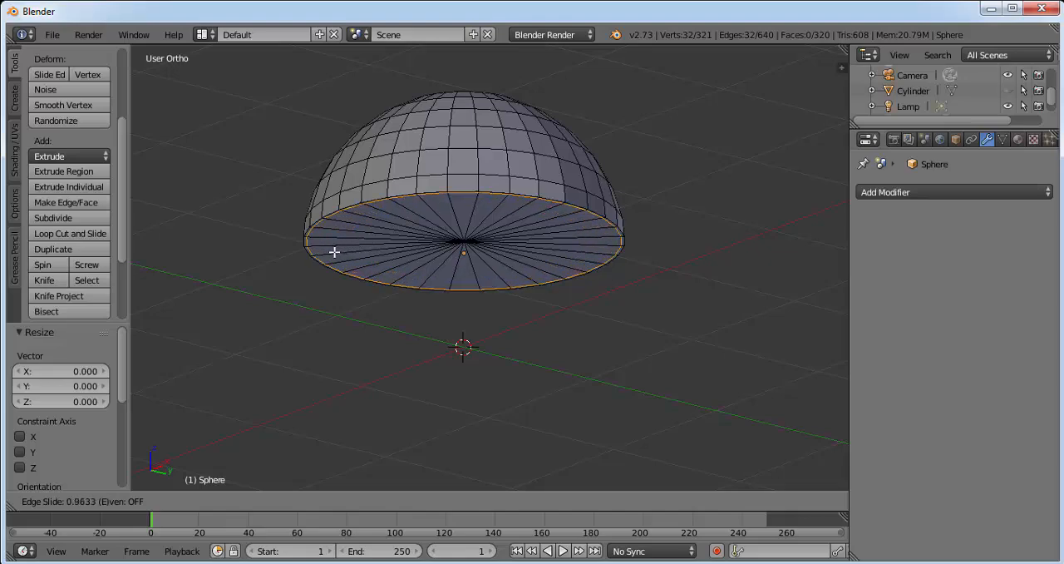
click(334, 251)
Step: In front view, add a loop cut in the dome's lowest side band, slide it about 0.70 toward the rim and lower it about 0.004 along Z
middle_drag(437, 138, 314, 373)
click(56, 501)
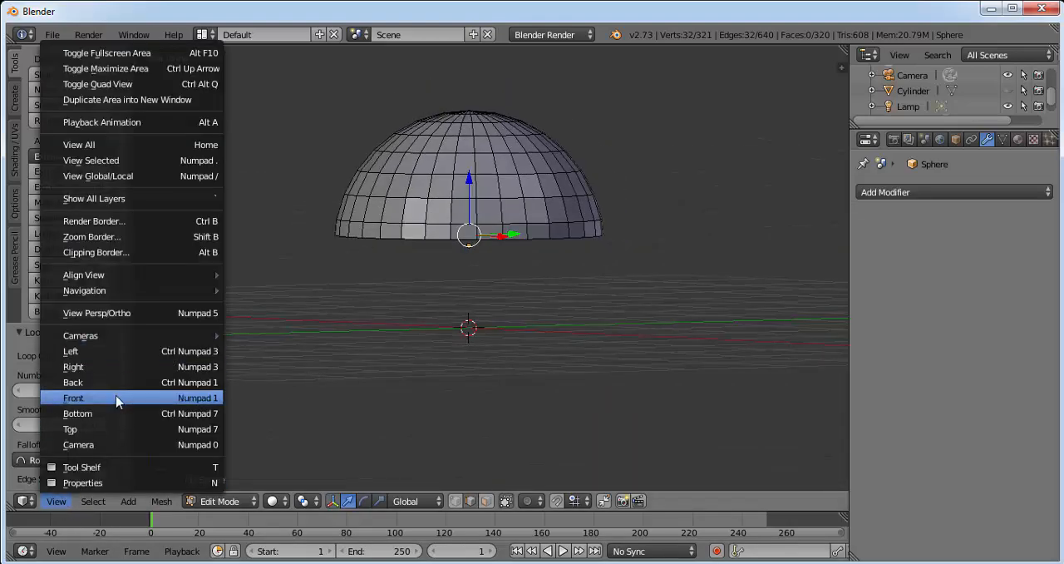
click(117, 399)
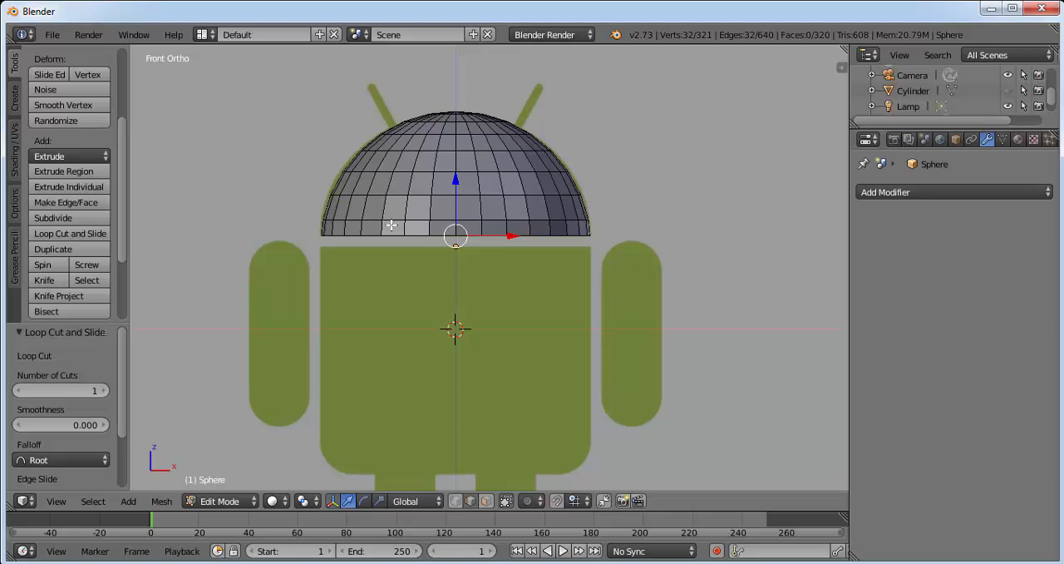
key(ctrl+r)
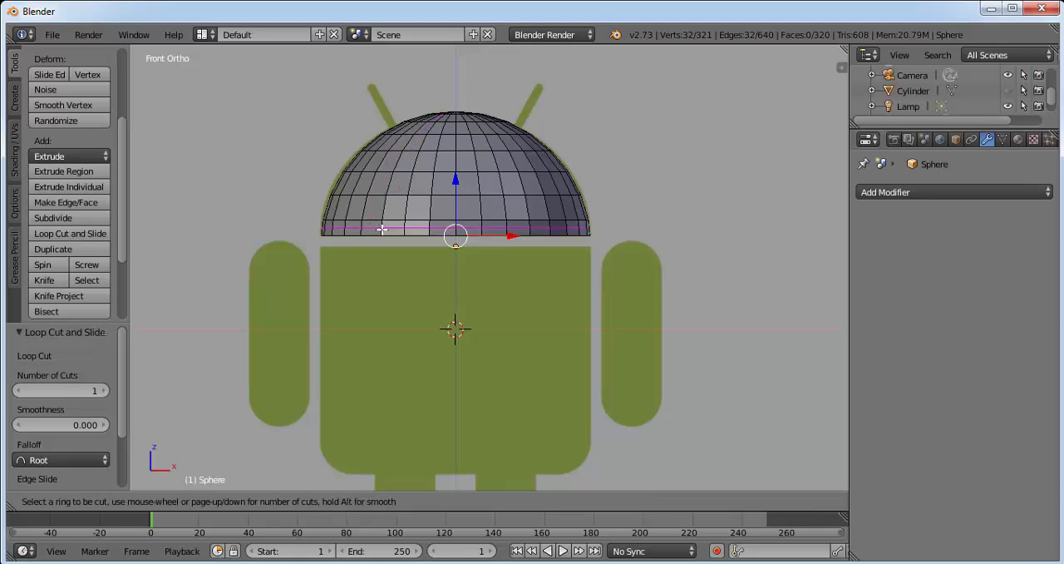
click(382, 228)
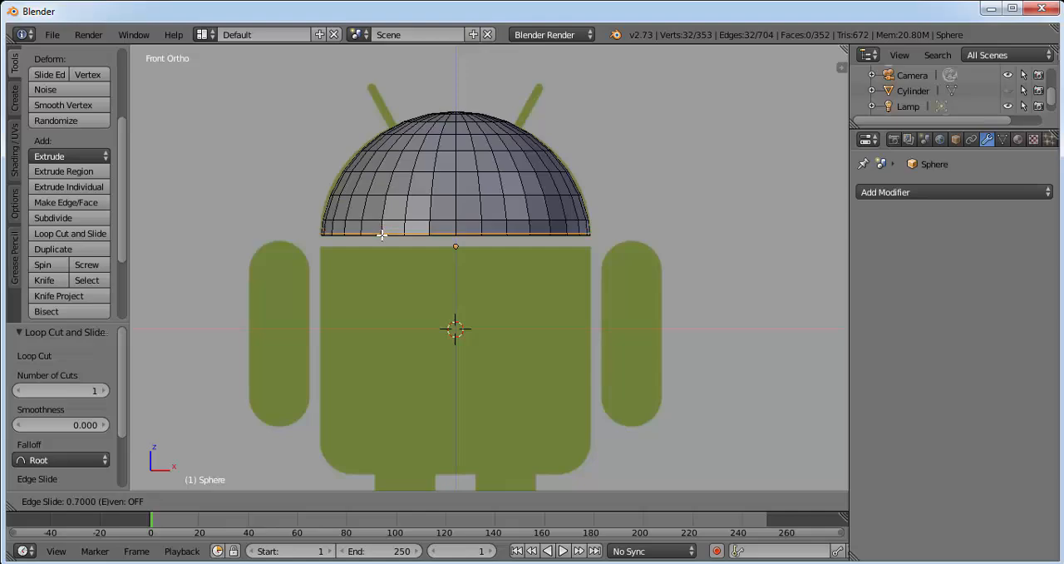
click(381, 235)
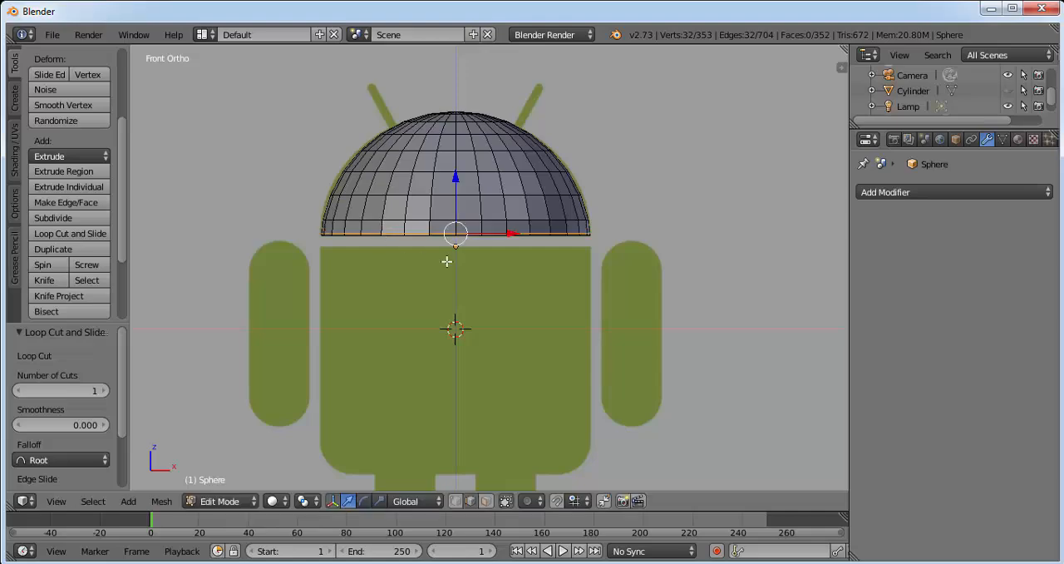
scroll(451, 264, up, 2)
drag(441, 163, 441, 164)
scroll(503, 240, up, 1)
scroll(463, 119, down, 1)
scroll(461, 119, up, 1)
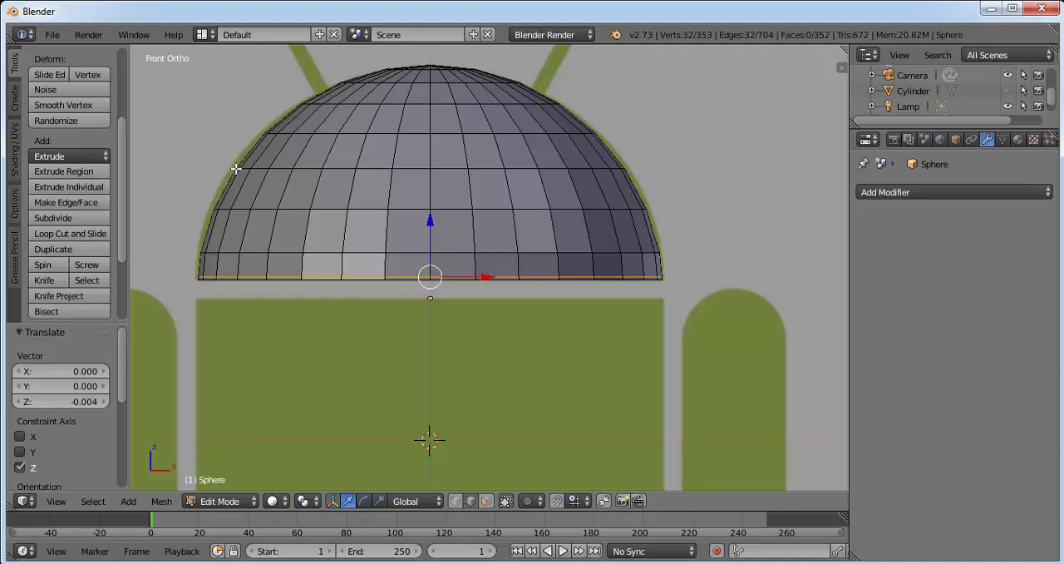
Step: Switch to vertex selection and set the viewport shading to Wireframe so hidden vertices can be selected in front view
alt+right_click(591, 153)
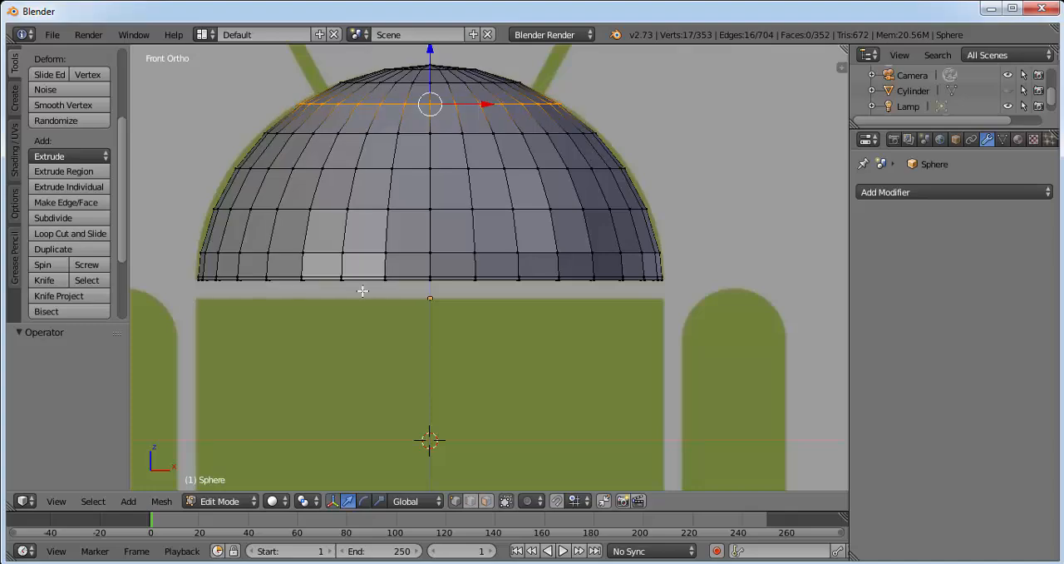
click(275, 501)
click(298, 467)
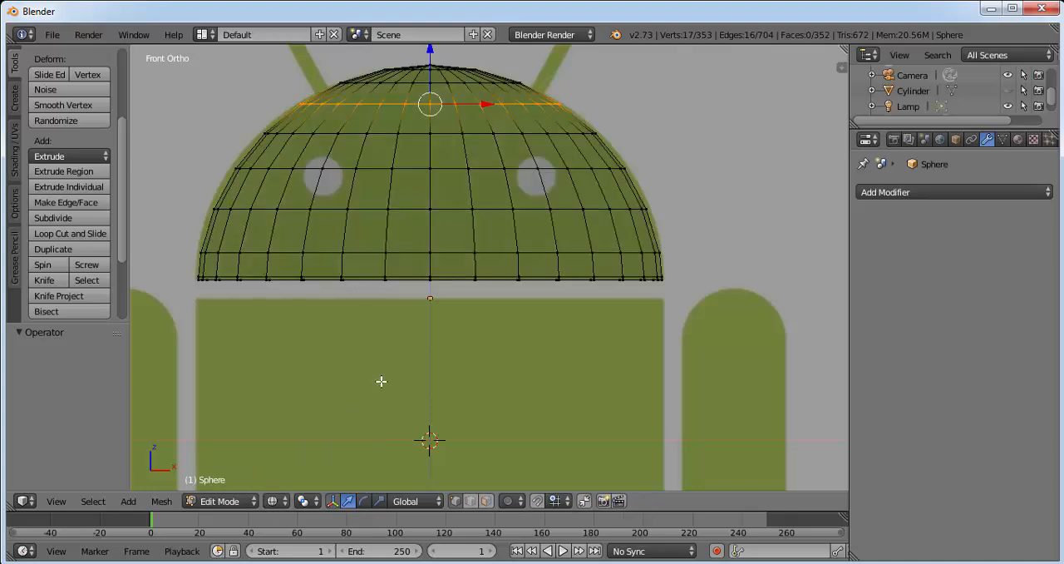
middle_drag(463, 169, 451, 268)
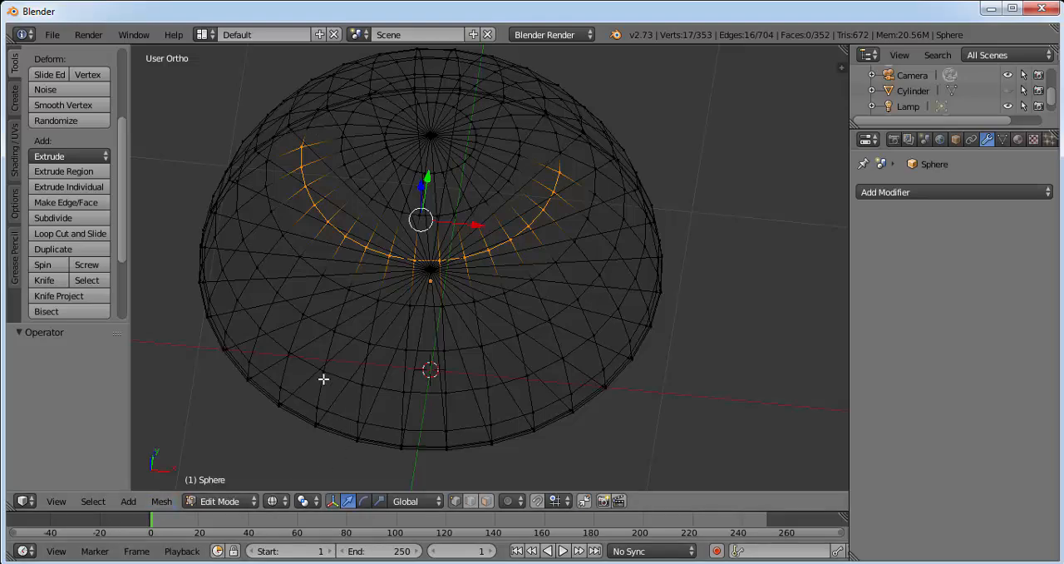
click(55, 501)
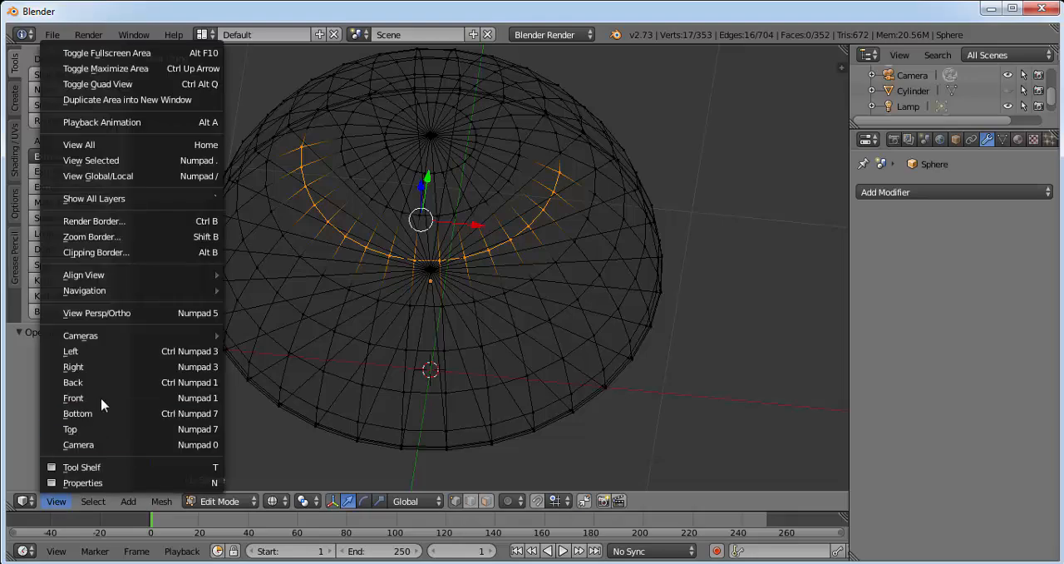
click(119, 398)
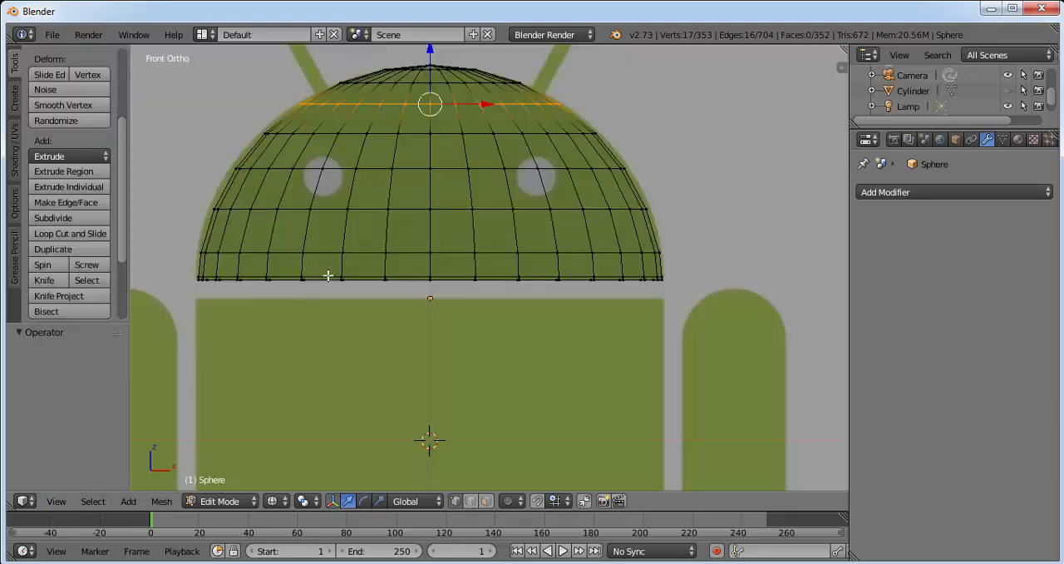
Step: Box-select the complete third vertex ring below the dome's top and scale it by about 1.034 toward the reference outline
key(a)
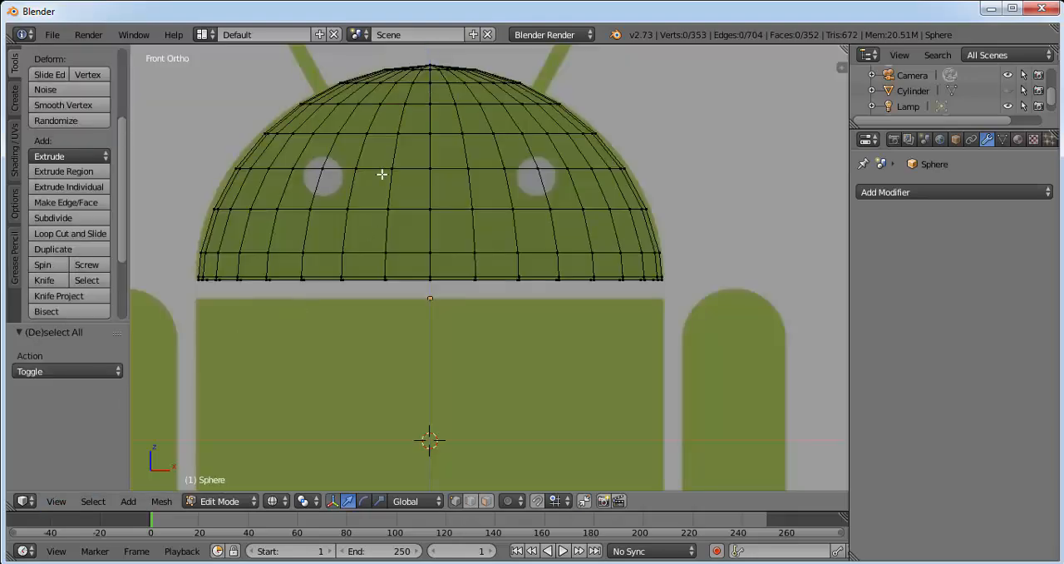
key(b)
drag(284, 88, 606, 112)
key(z)
middle_drag(622, 95, 574, 73)
click(56, 501)
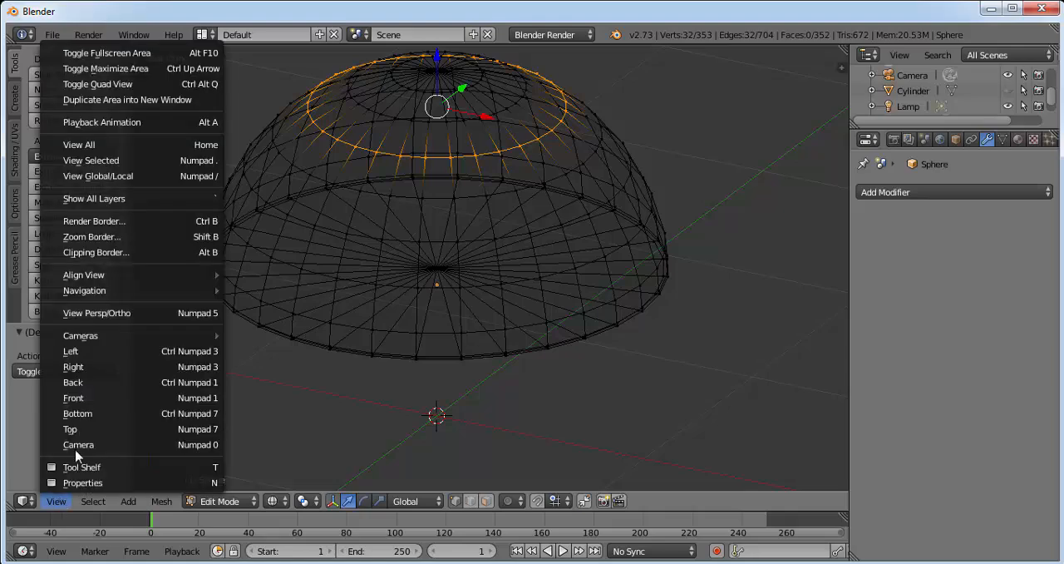
click(133, 397)
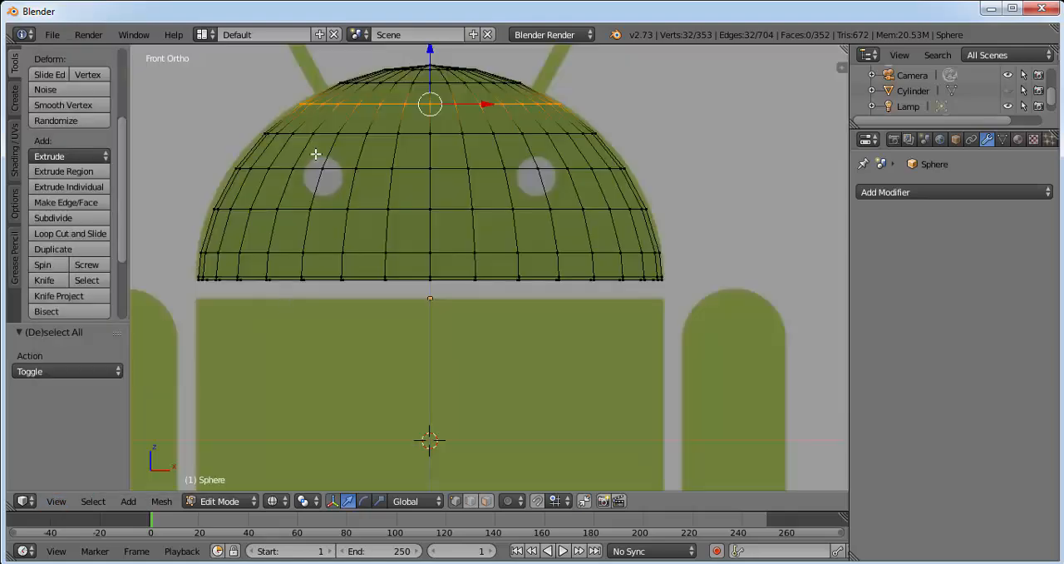
key(s)
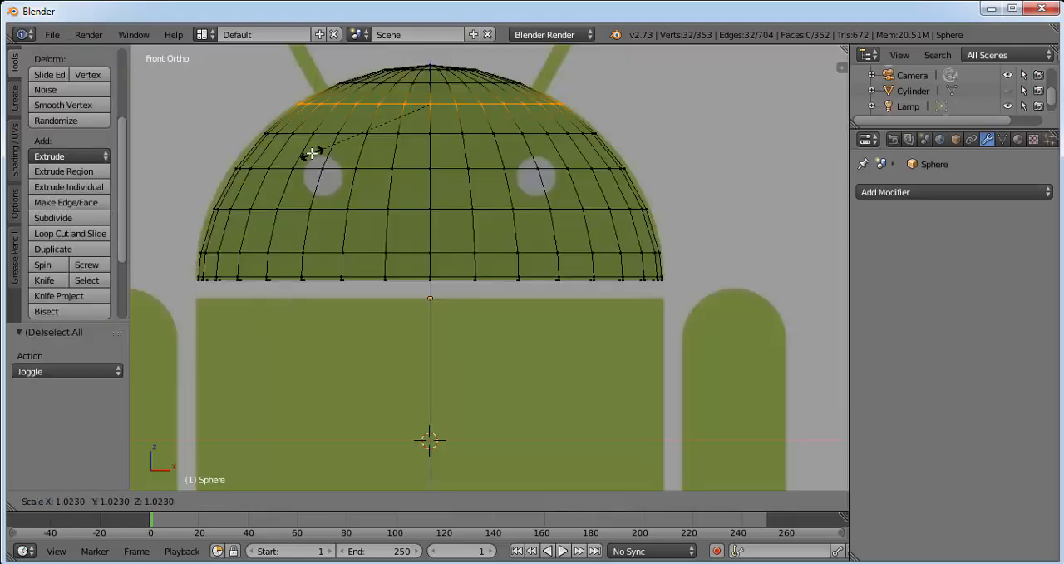
click(311, 153)
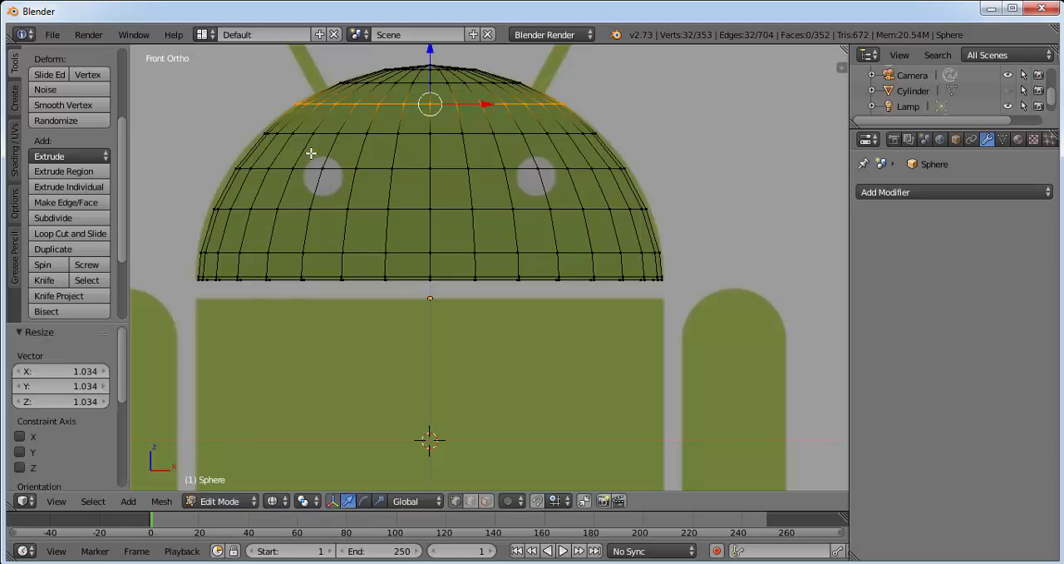
Step: Box-select the fourth vertex ring from the dome's top and scale it by about 1.027 to match the reference head
key(a)
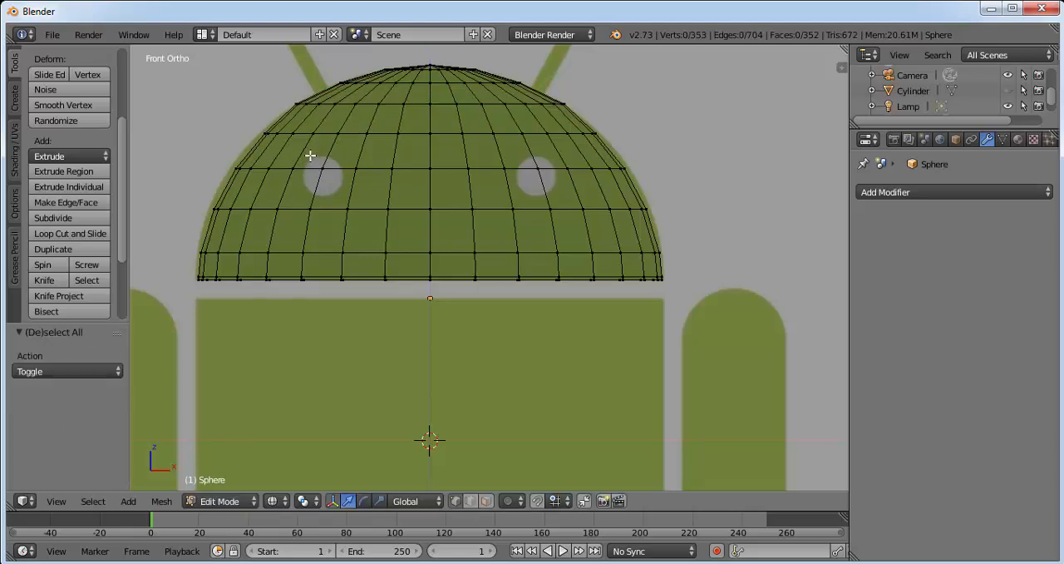
key(b)
drag(296, 146, 684, 147)
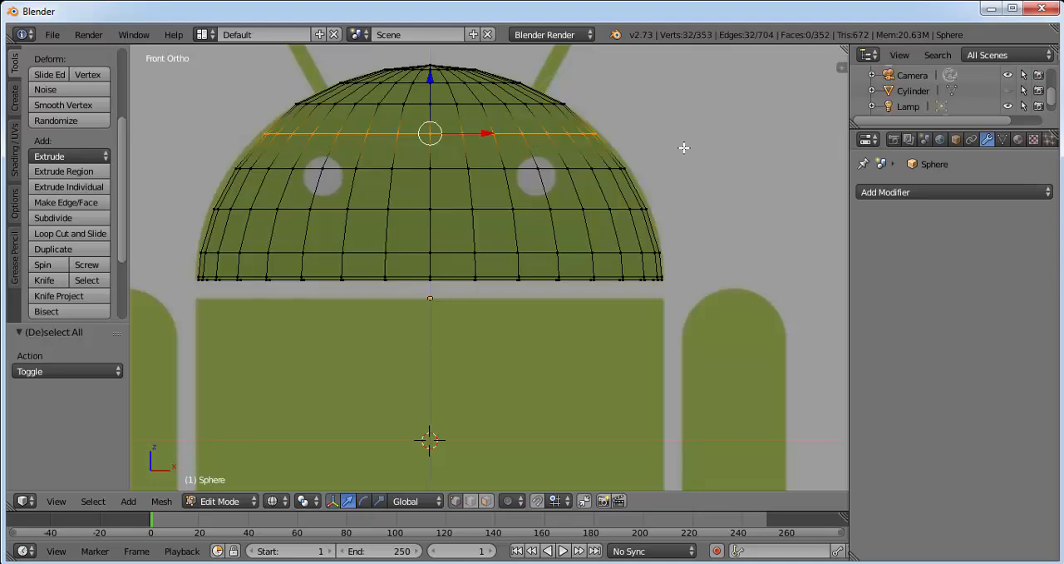
key(s)
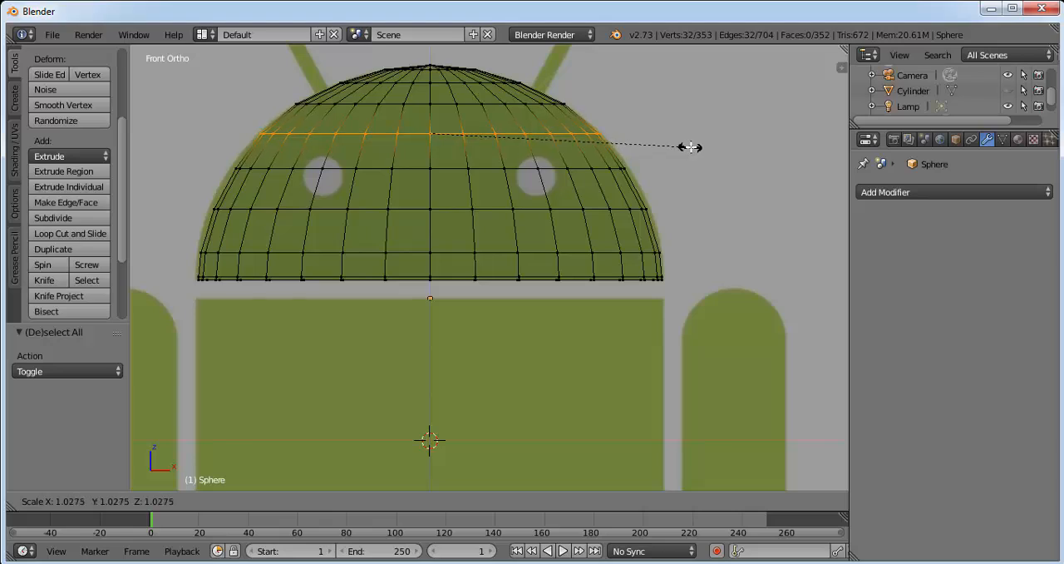
click(690, 147)
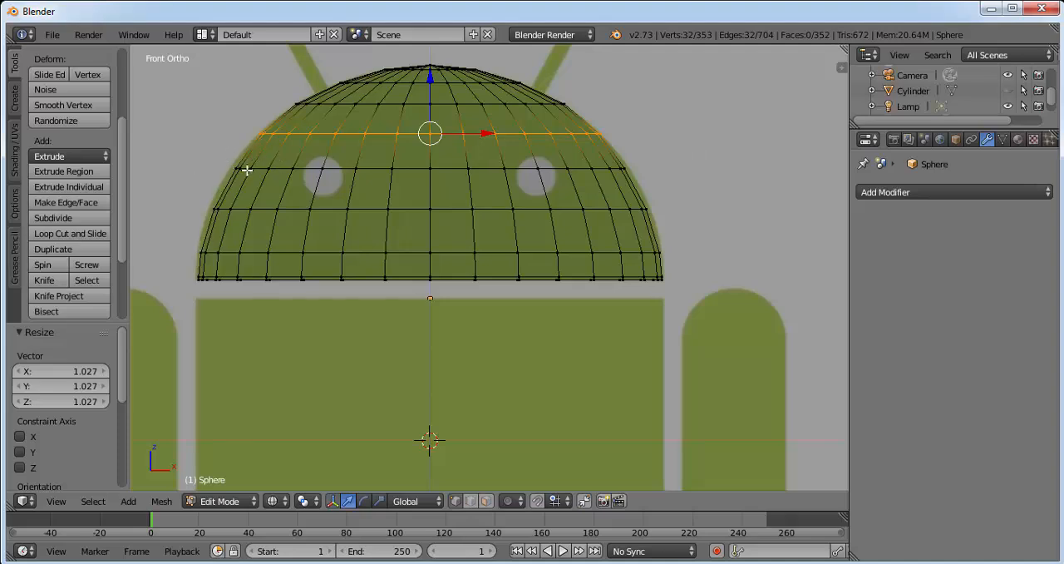
Step: Box-select the fifth vertex ring, at the height of the reference eyes, and scale it by about 1.032 to the head's outline
key(a)
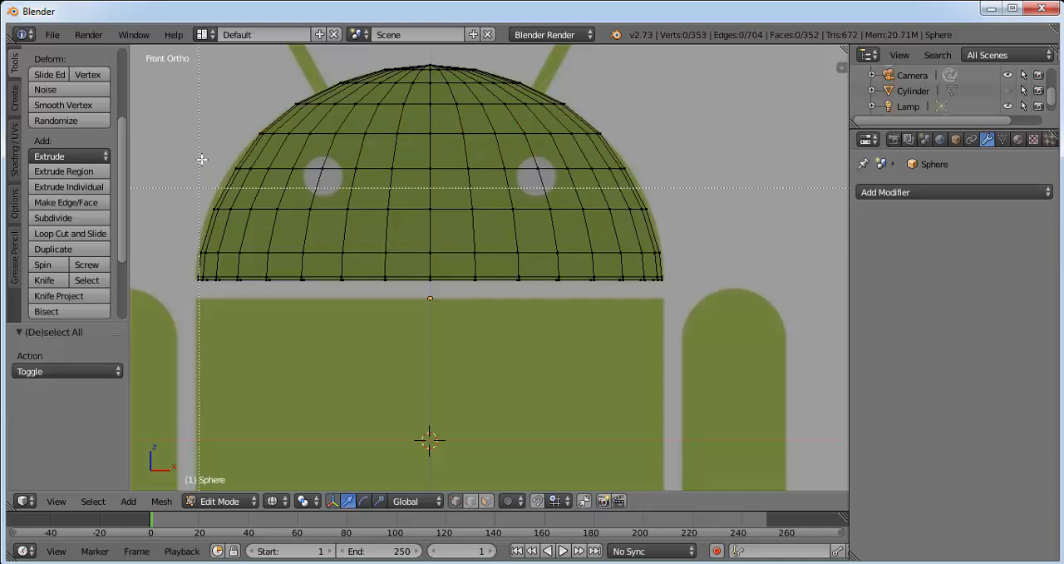
key(b)
drag(211, 144, 697, 177)
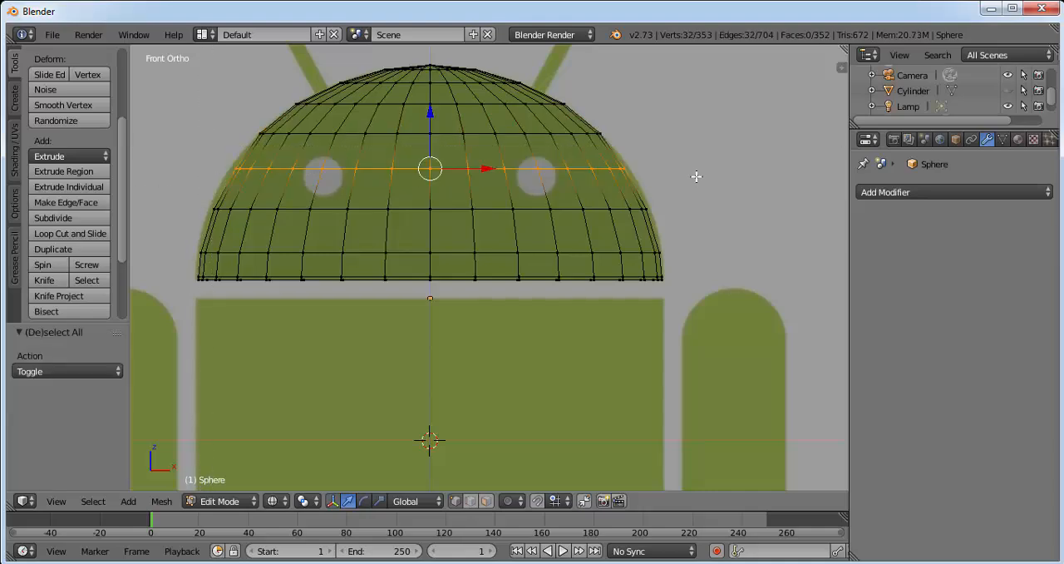
key(s)
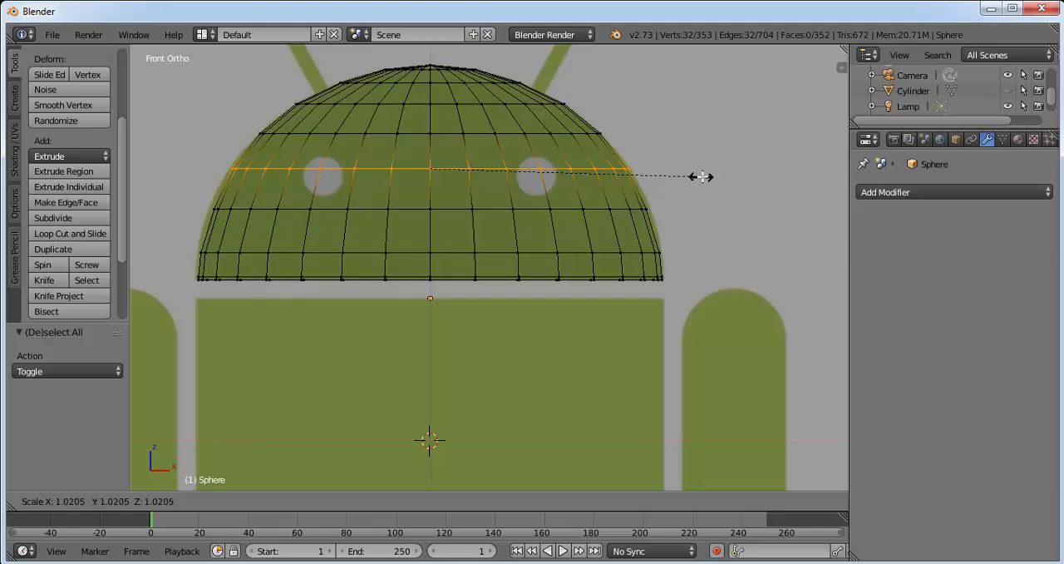
click(705, 176)
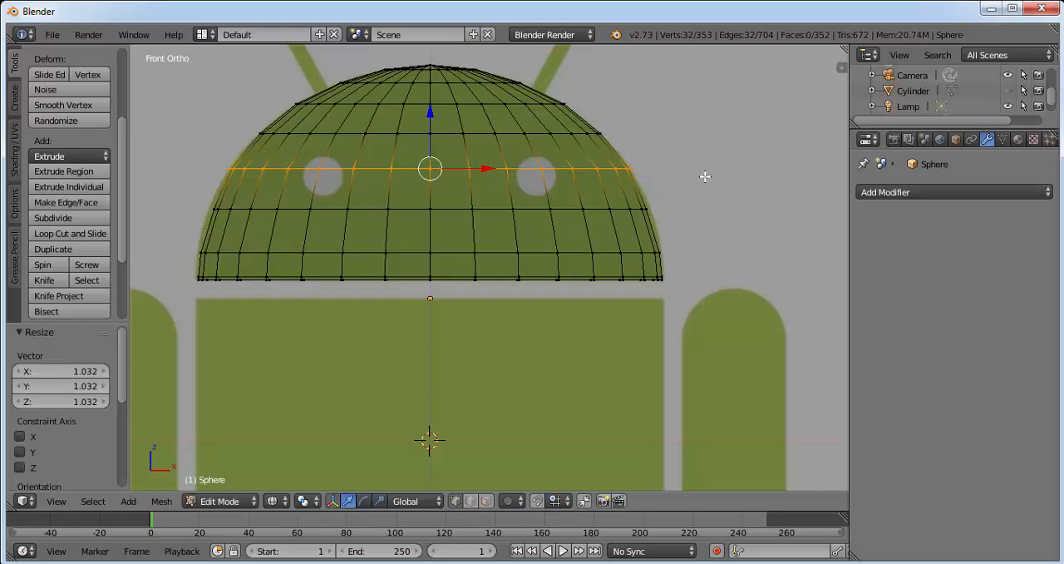
Step: Box-select the sixth vertex ring from the dome's top, just below the eyes, and scale it by about 1.03 to the reference outline
key(a)
key(b)
drag(206, 210, 743, 220)
key(s)
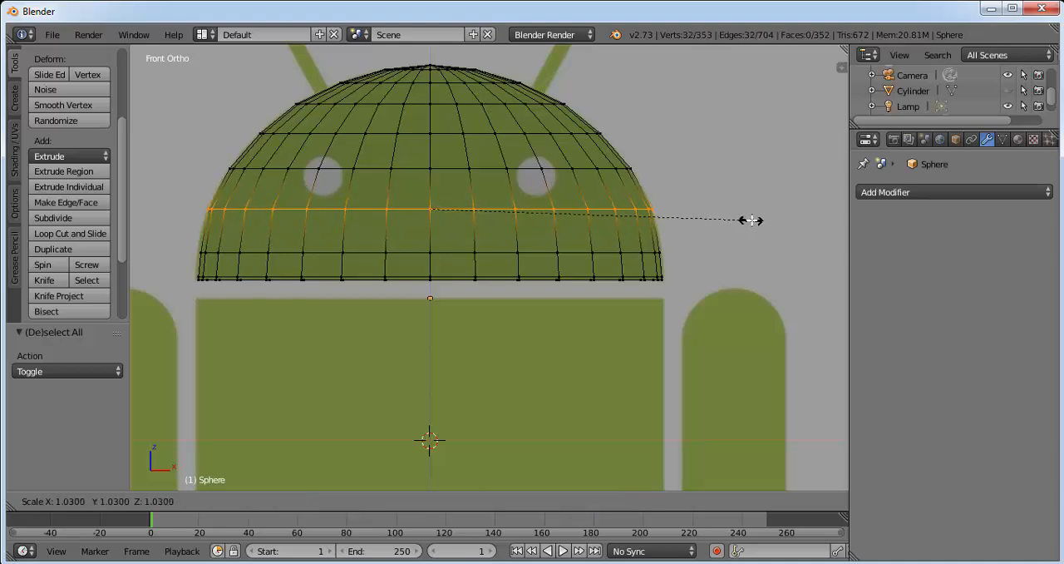
click(749, 220)
Step: Box-select the vertex ring just above the dome's bottom edge, scale it by about 1.017 to the reference outline, and deselect everything
key(a)
key(b)
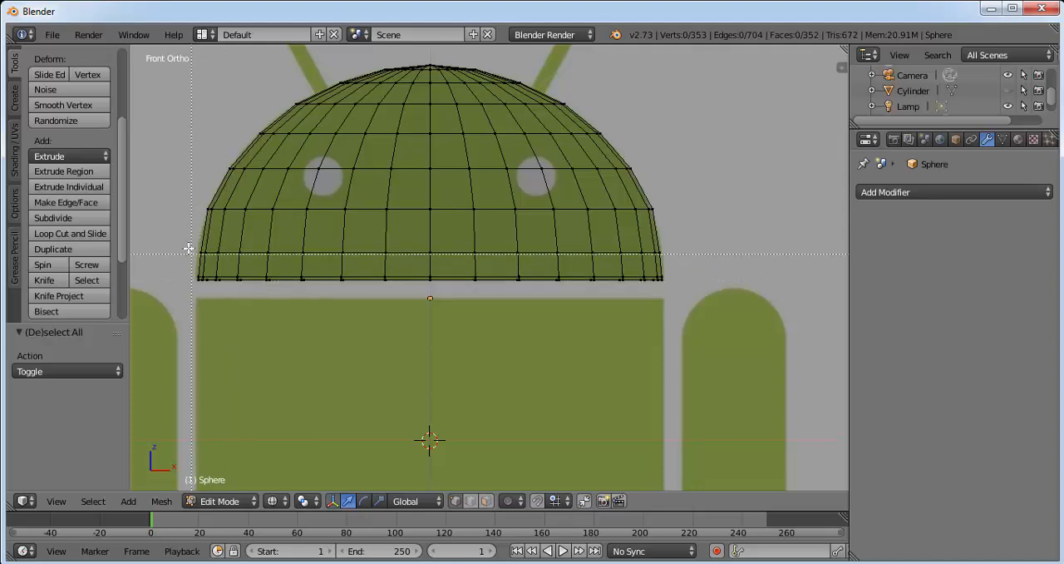
drag(185, 239, 711, 262)
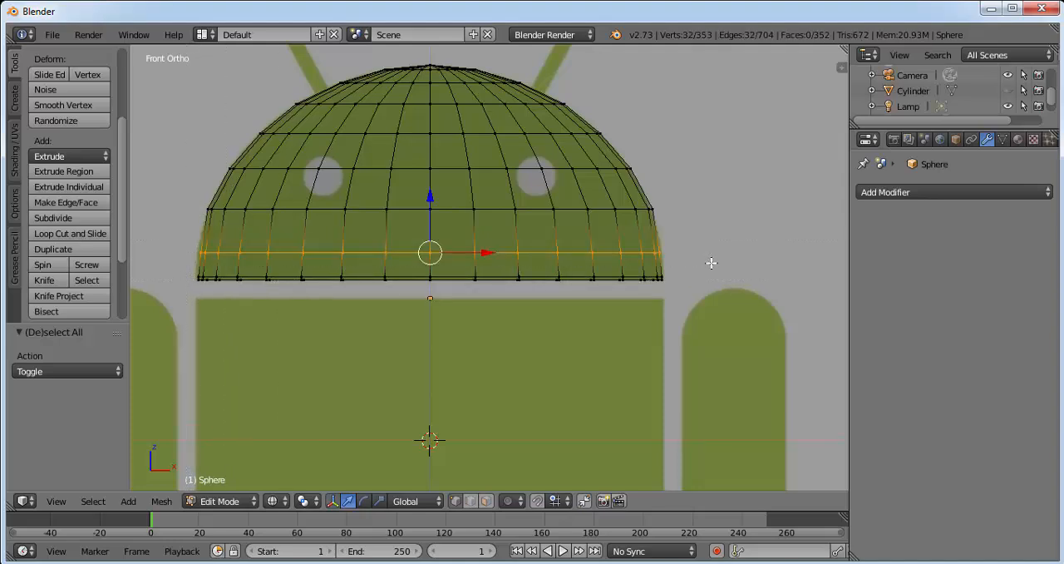
key(s)
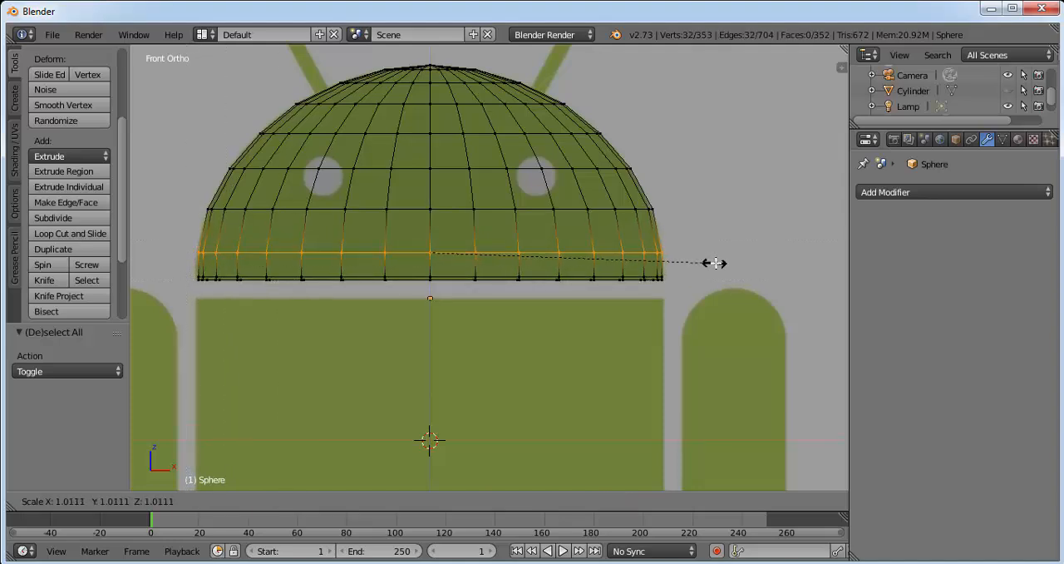
click(713, 262)
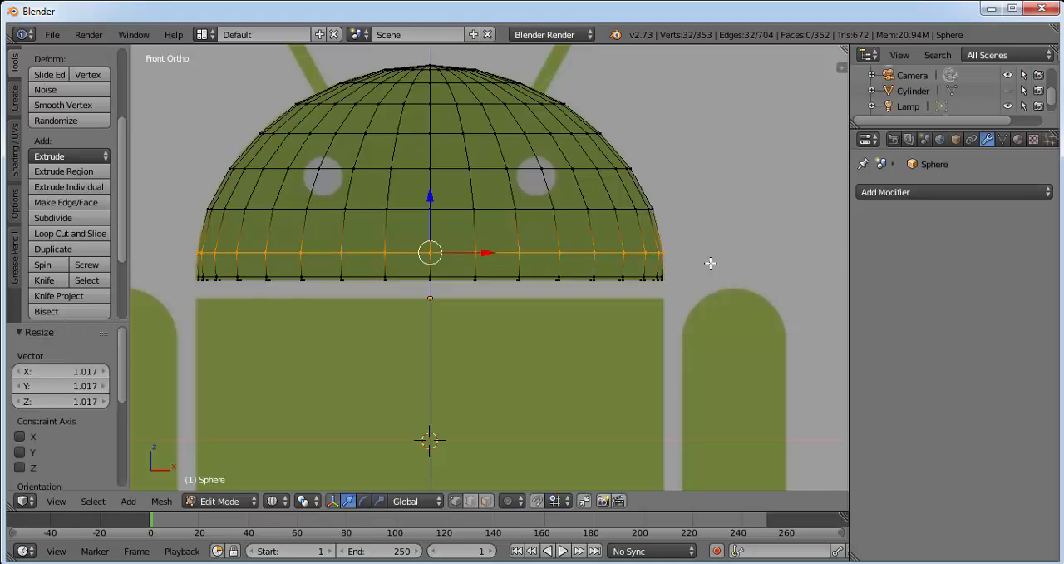
key(a)
Step: Return to Object Mode with Solid viewport shading and apply smooth shading to the dome head
click(208, 501)
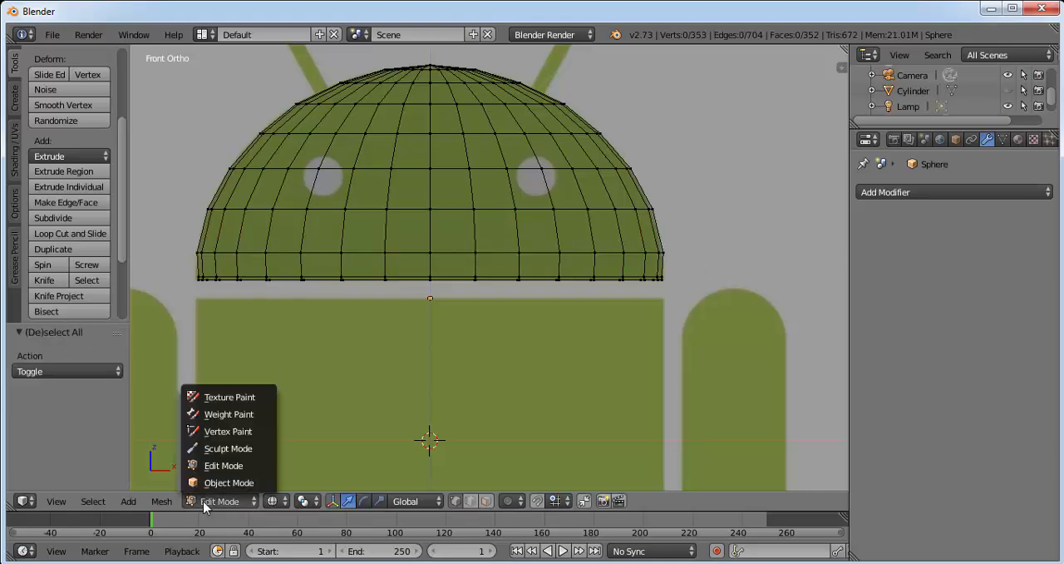
click(233, 483)
click(290, 501)
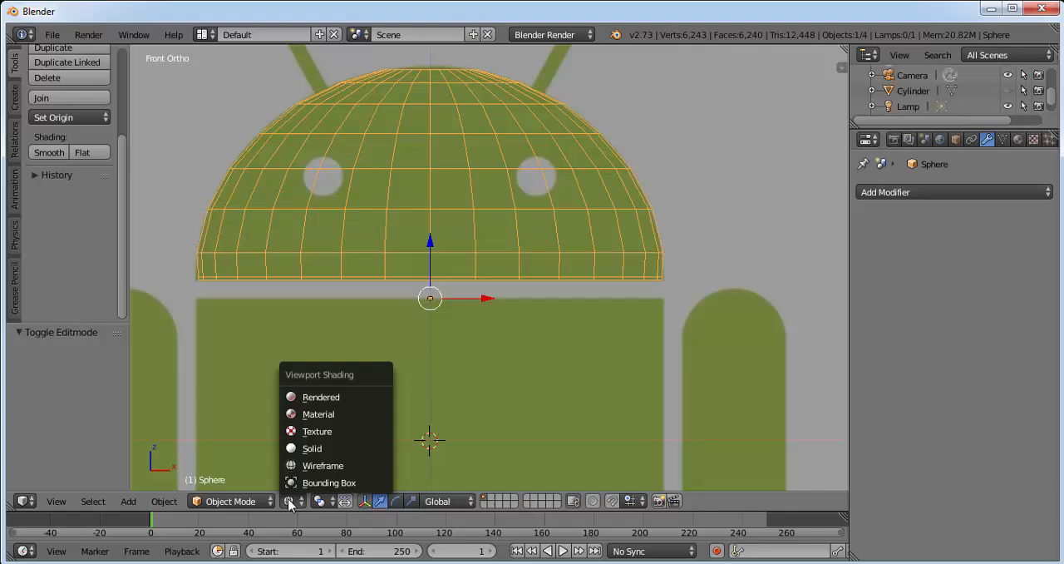
click(312, 448)
middle_drag(649, 175, 603, 216)
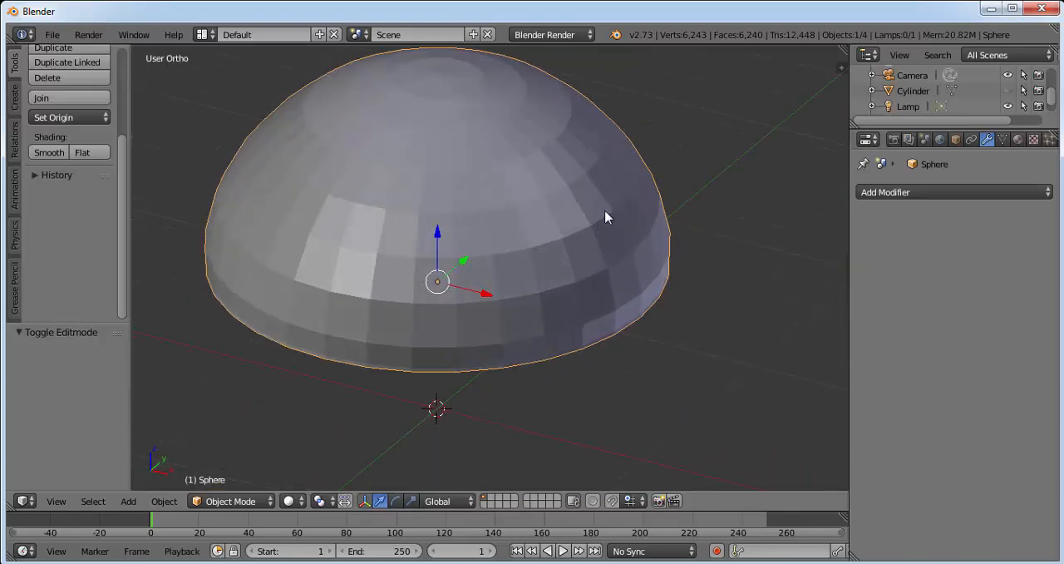
click(46, 152)
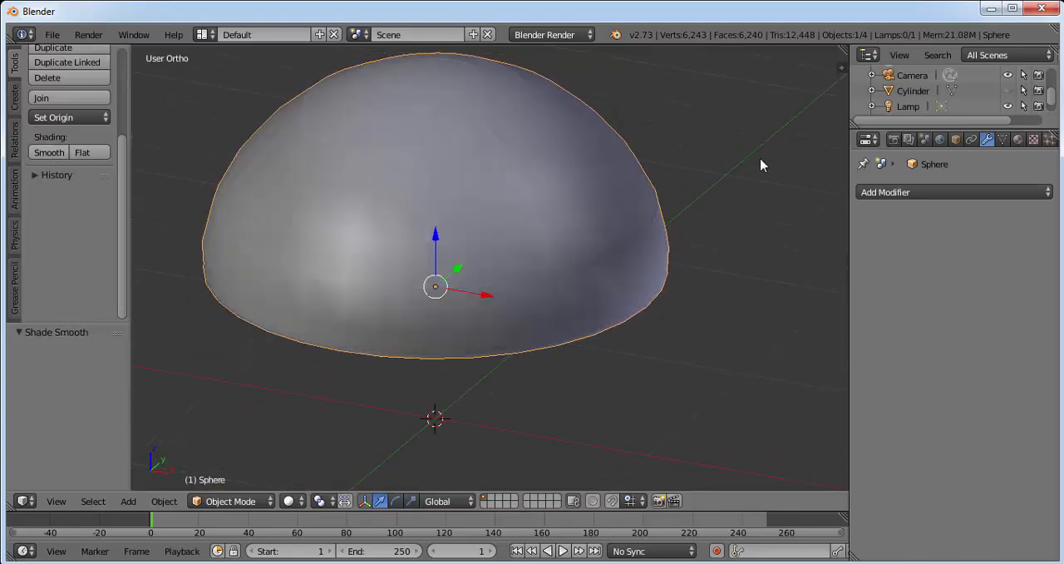
Step: Add a Catmull-Clark Subdivision Surface modifier to the dome head, set its view subdivisions to 2, and apply it
click(903, 194)
click(774, 449)
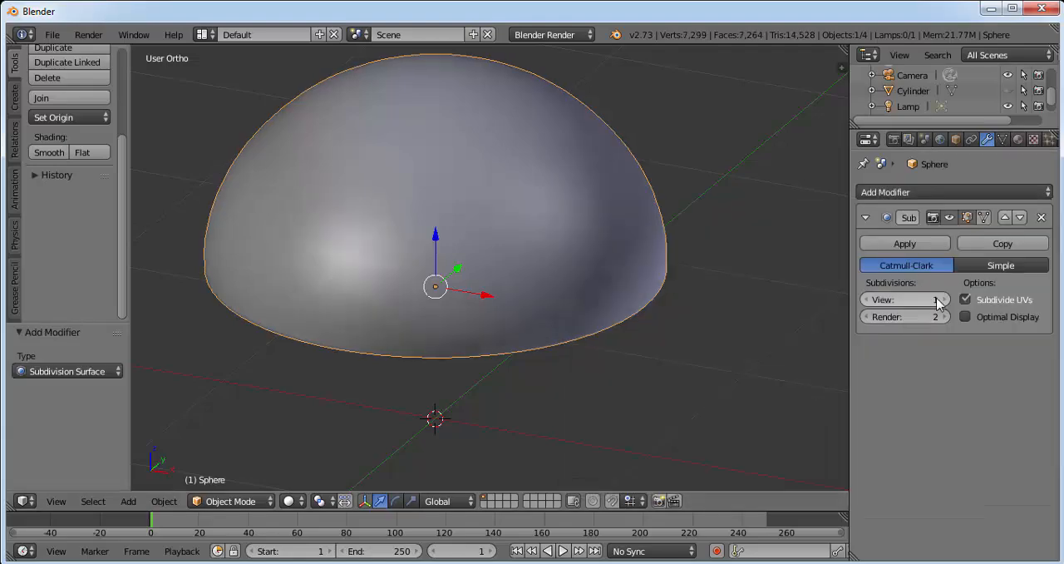
click(943, 299)
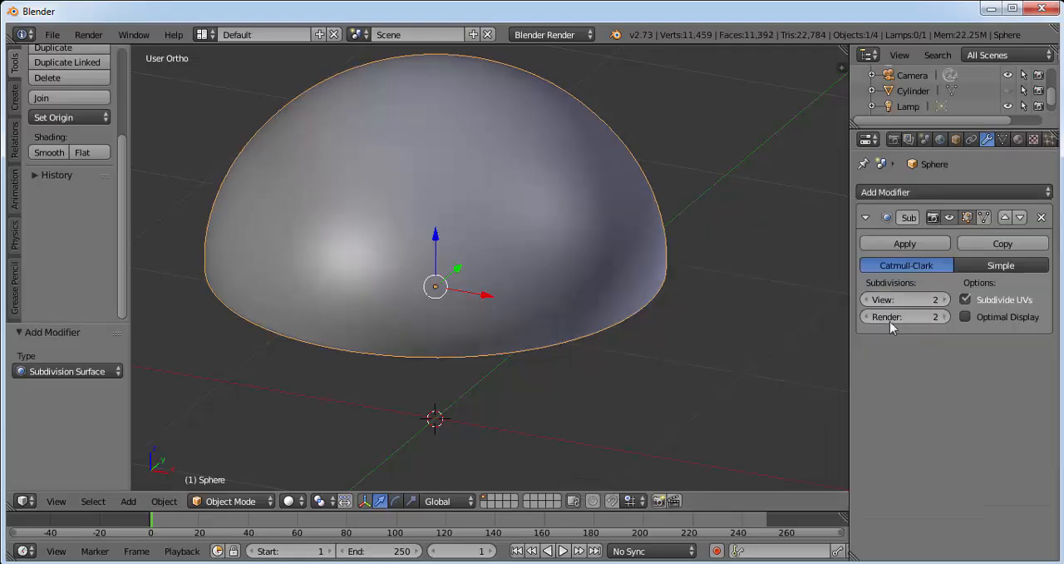
click(905, 244)
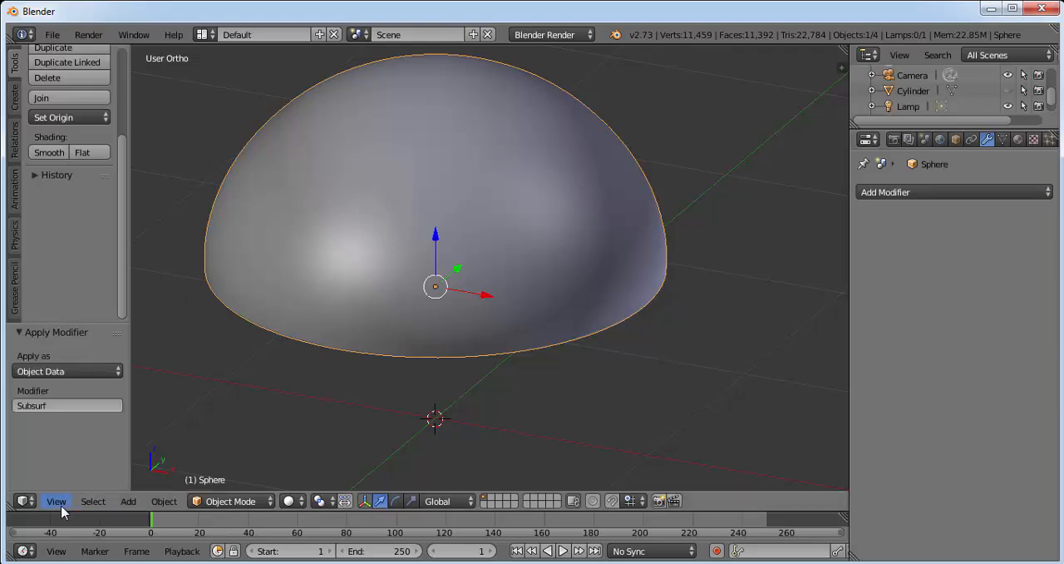
Step: Unhide the cylinder body and check it together with the dome head in 3D and against the reference in front view
click(57, 502)
click(118, 398)
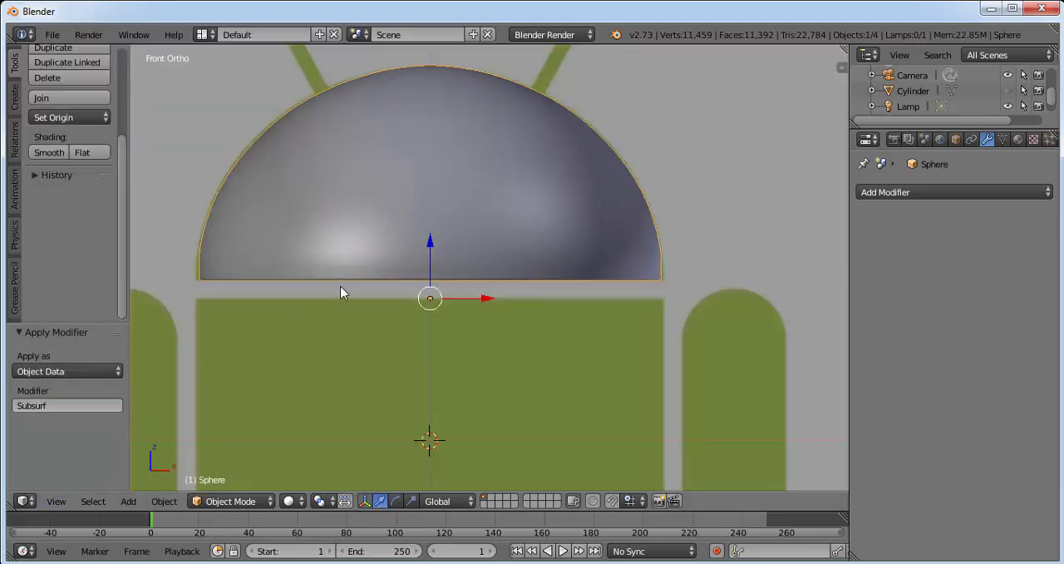
click(1008, 90)
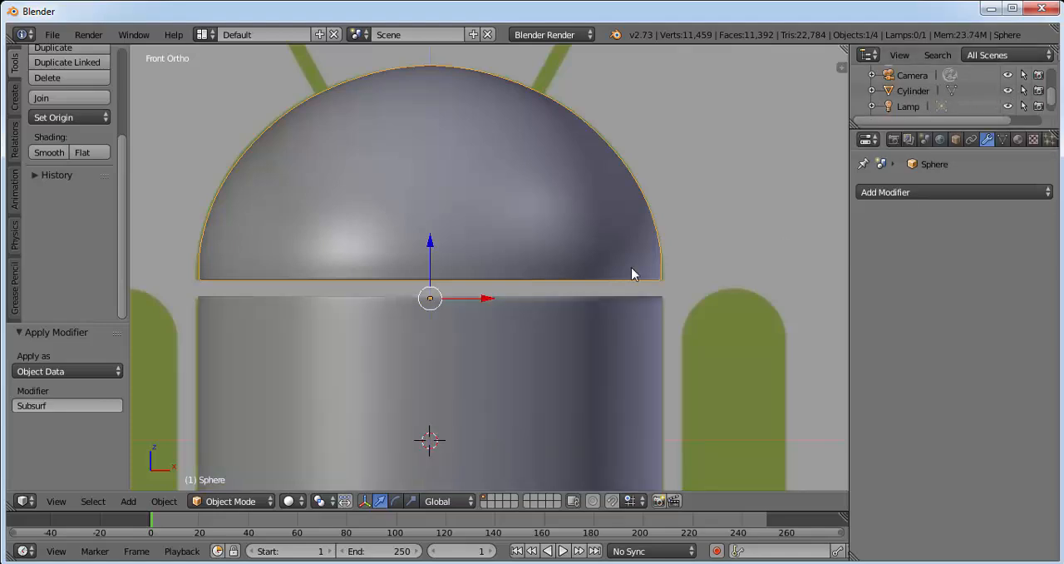
scroll(349, 313, down, 1)
scroll(350, 313, down, 1)
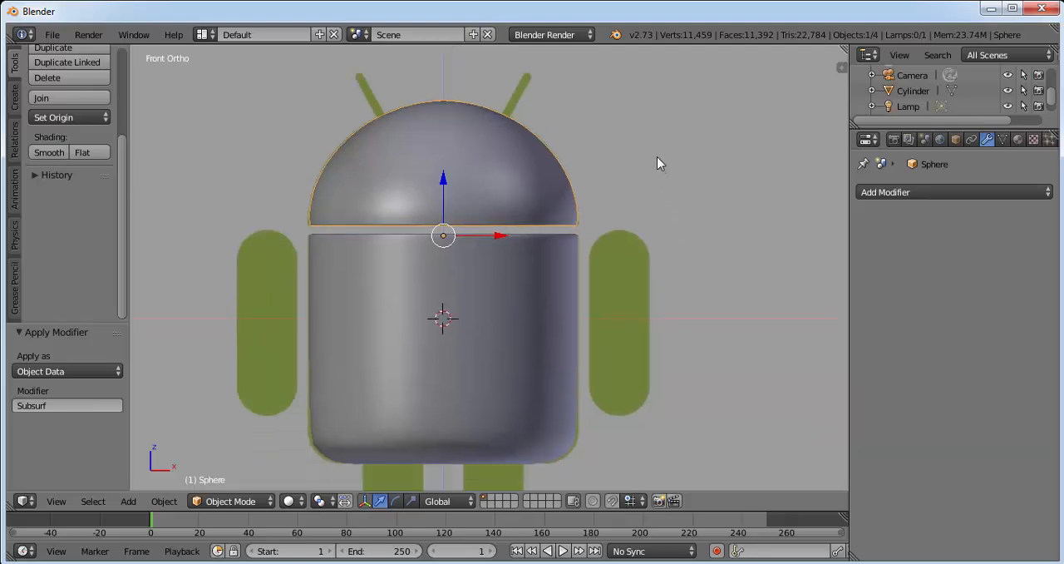
scroll(657, 161, down, 1)
middle_drag(675, 178, 549, 195)
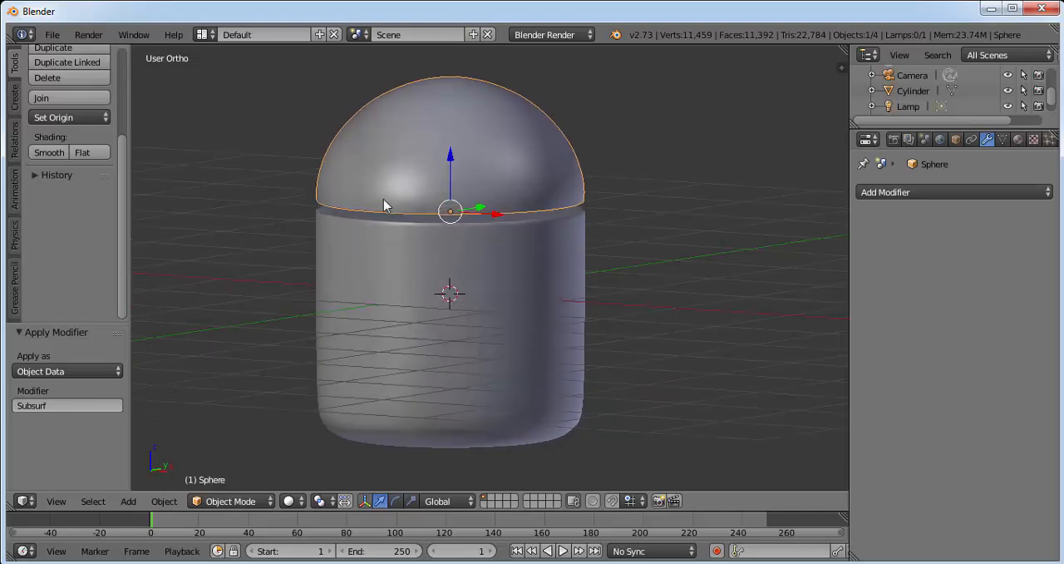
click(56, 501)
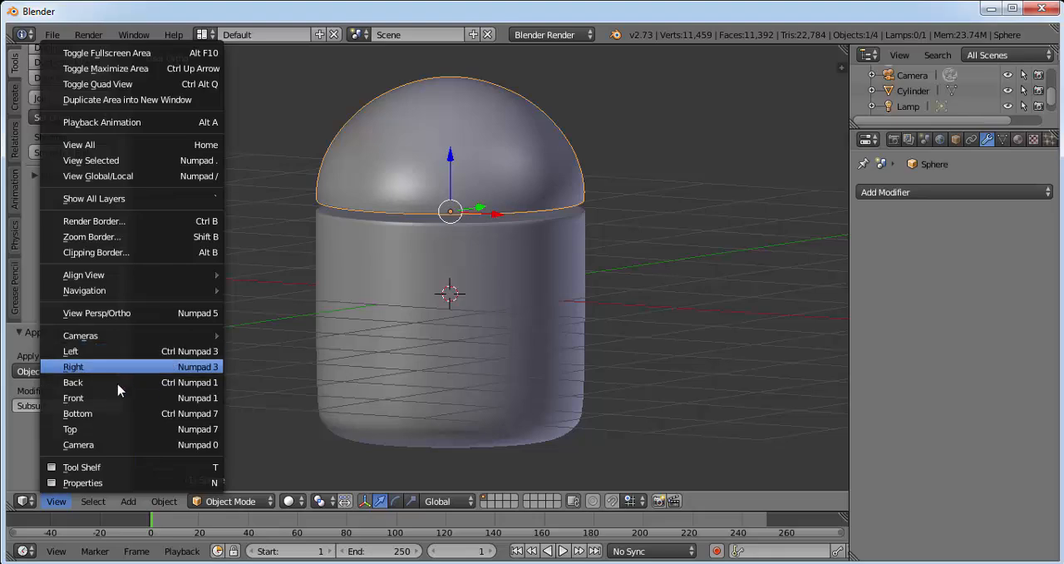
click(117, 397)
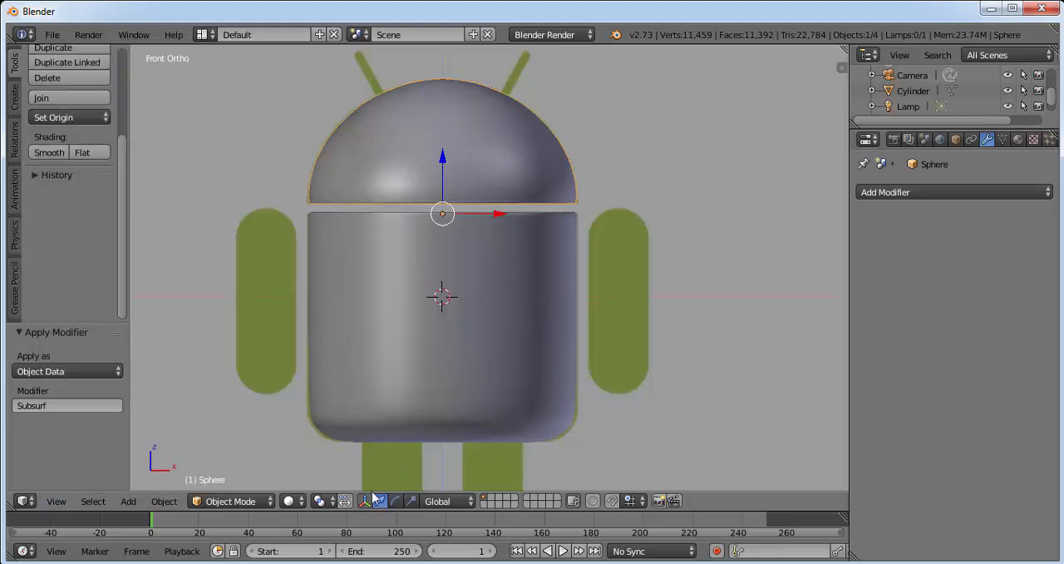